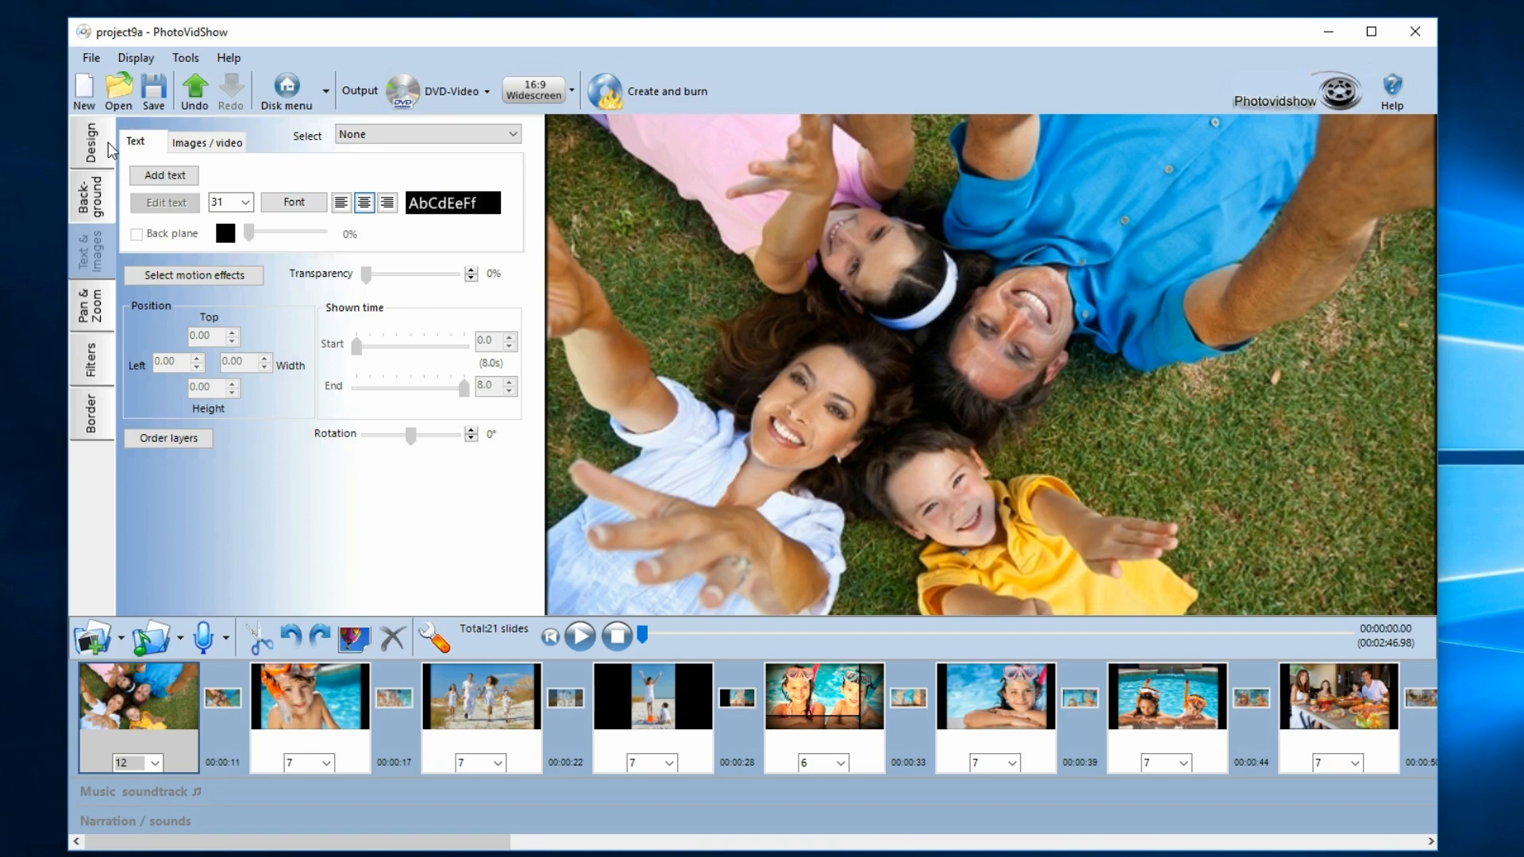
Step: Add the text "My holidays" to the first slide and move it onto the grass beside the boy
{"action": "left_click", "coordinate": [105, 138]}
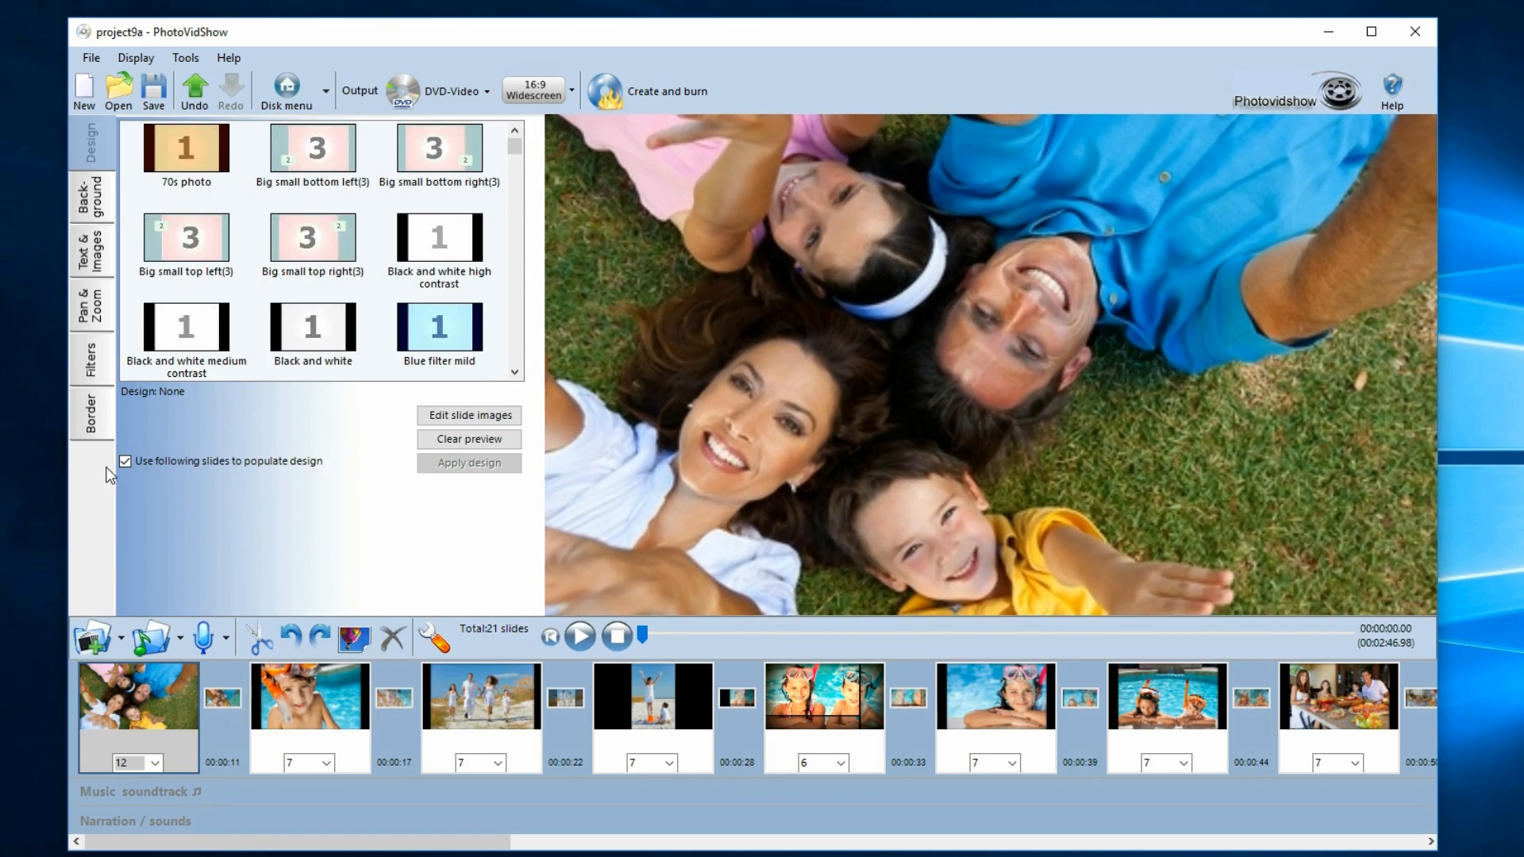
{"action": "left_click", "coordinate": [89, 251]}
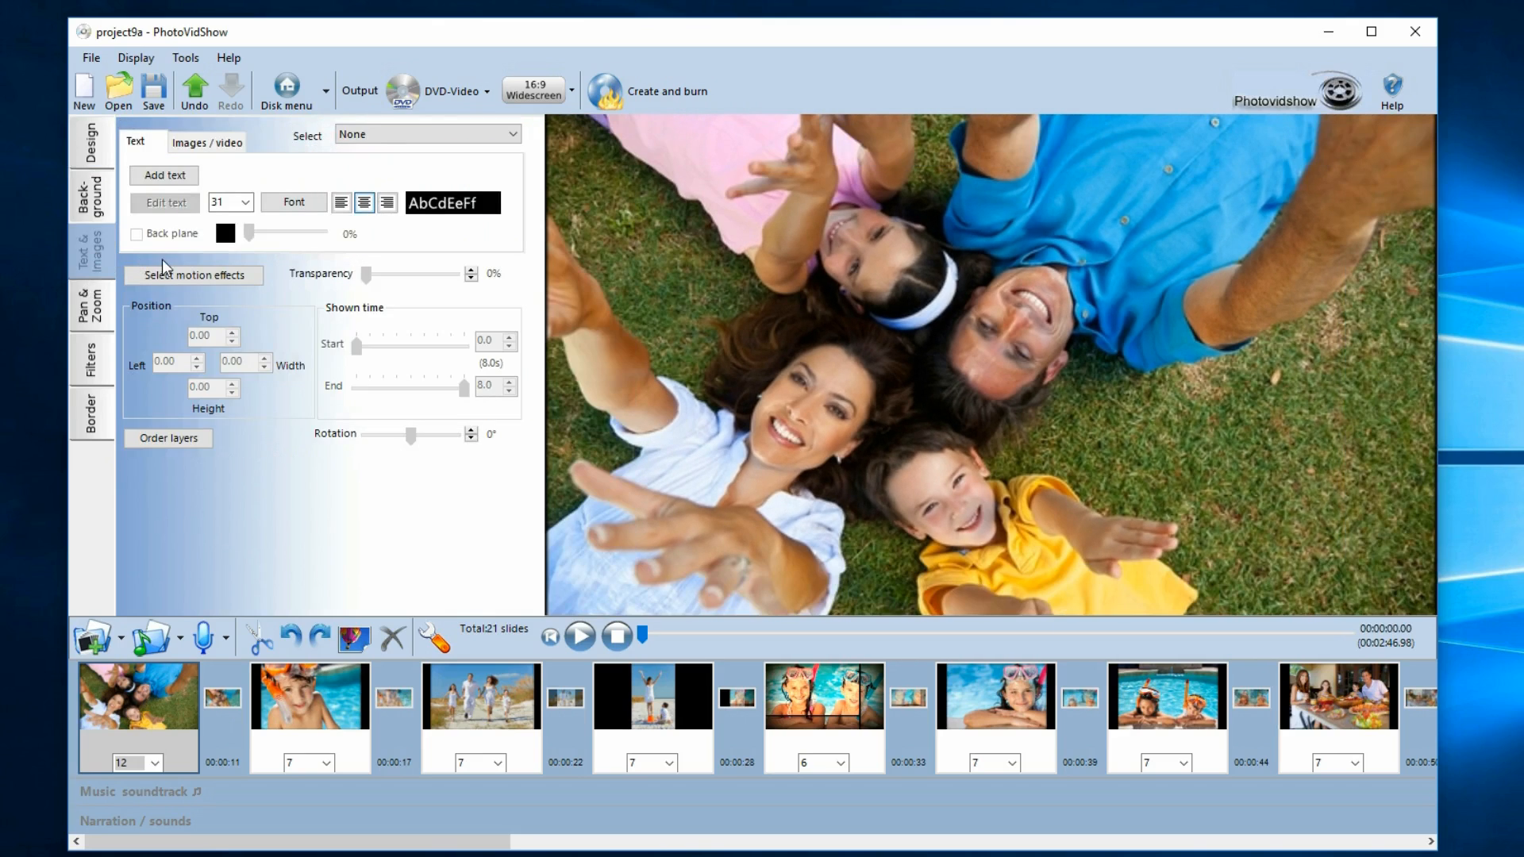
{"action": "double_click", "coordinate": [1078, 443]}
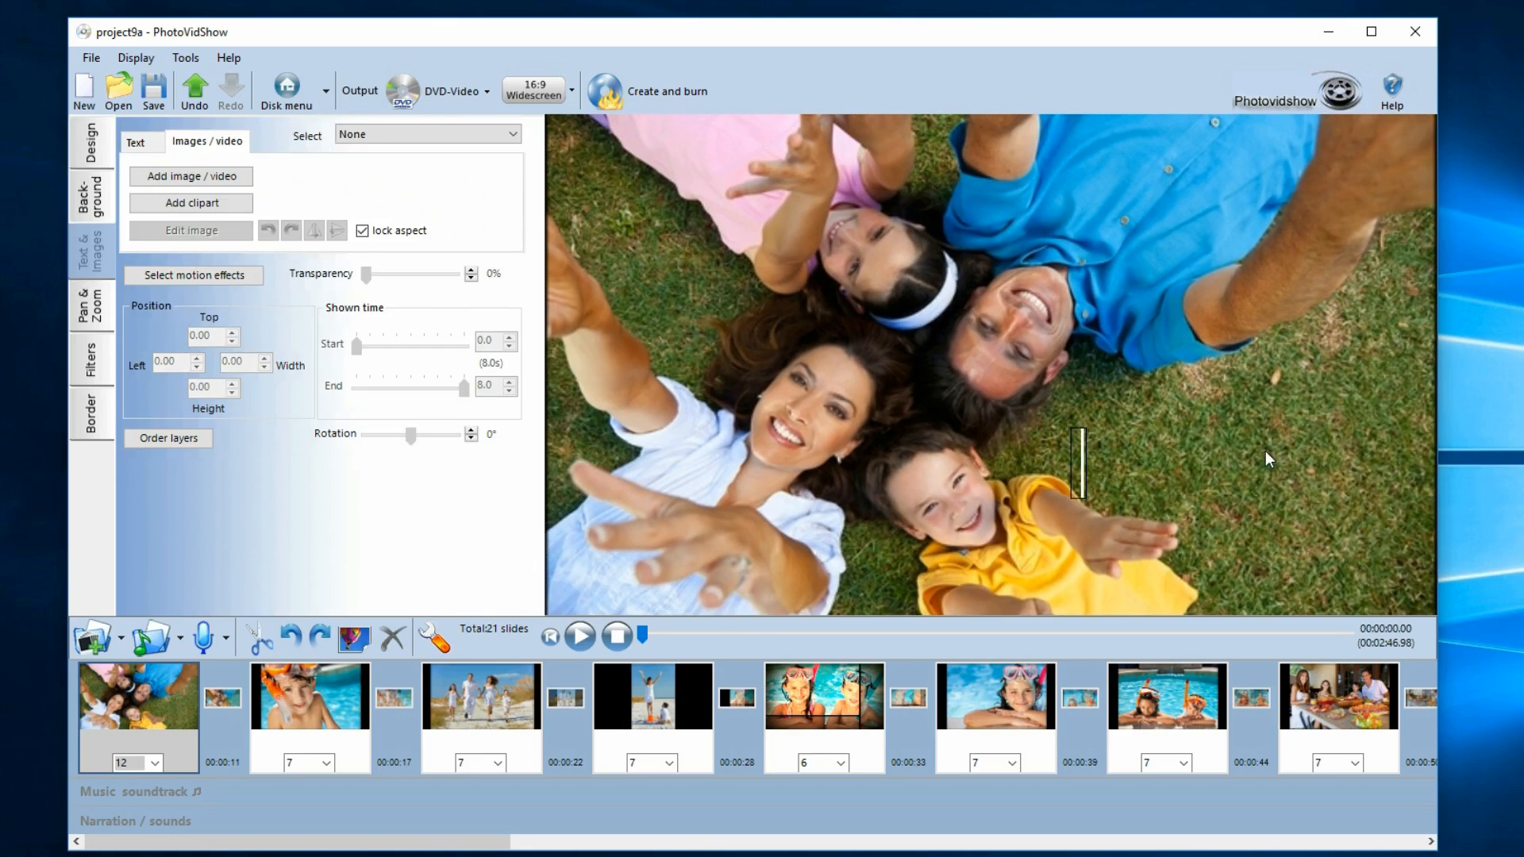
{"action": "type", "text": "My holidays"}
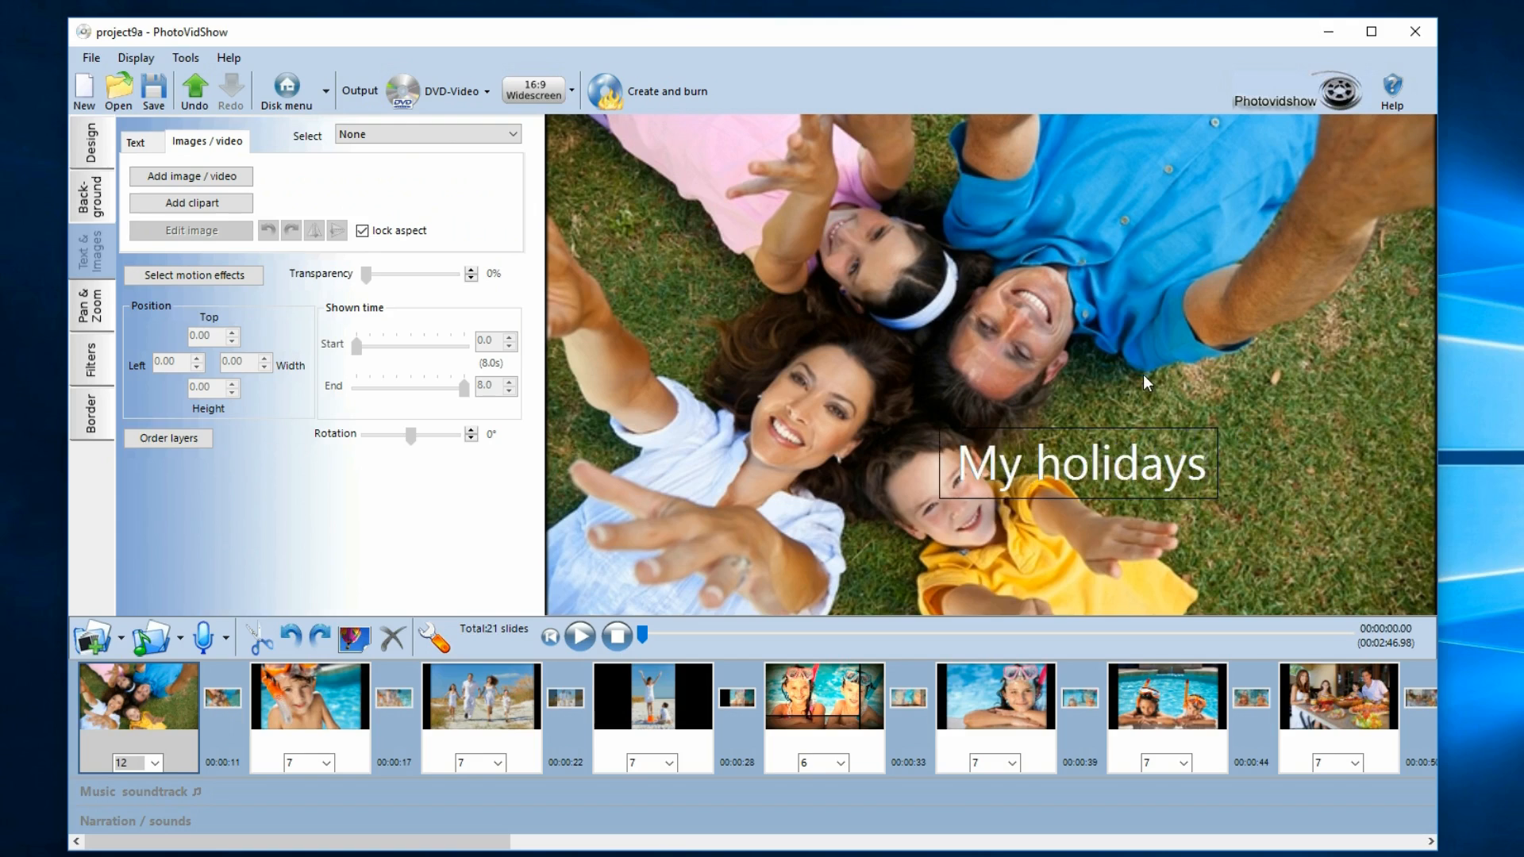
{"action": "left_click", "coordinate": [1185, 310]}
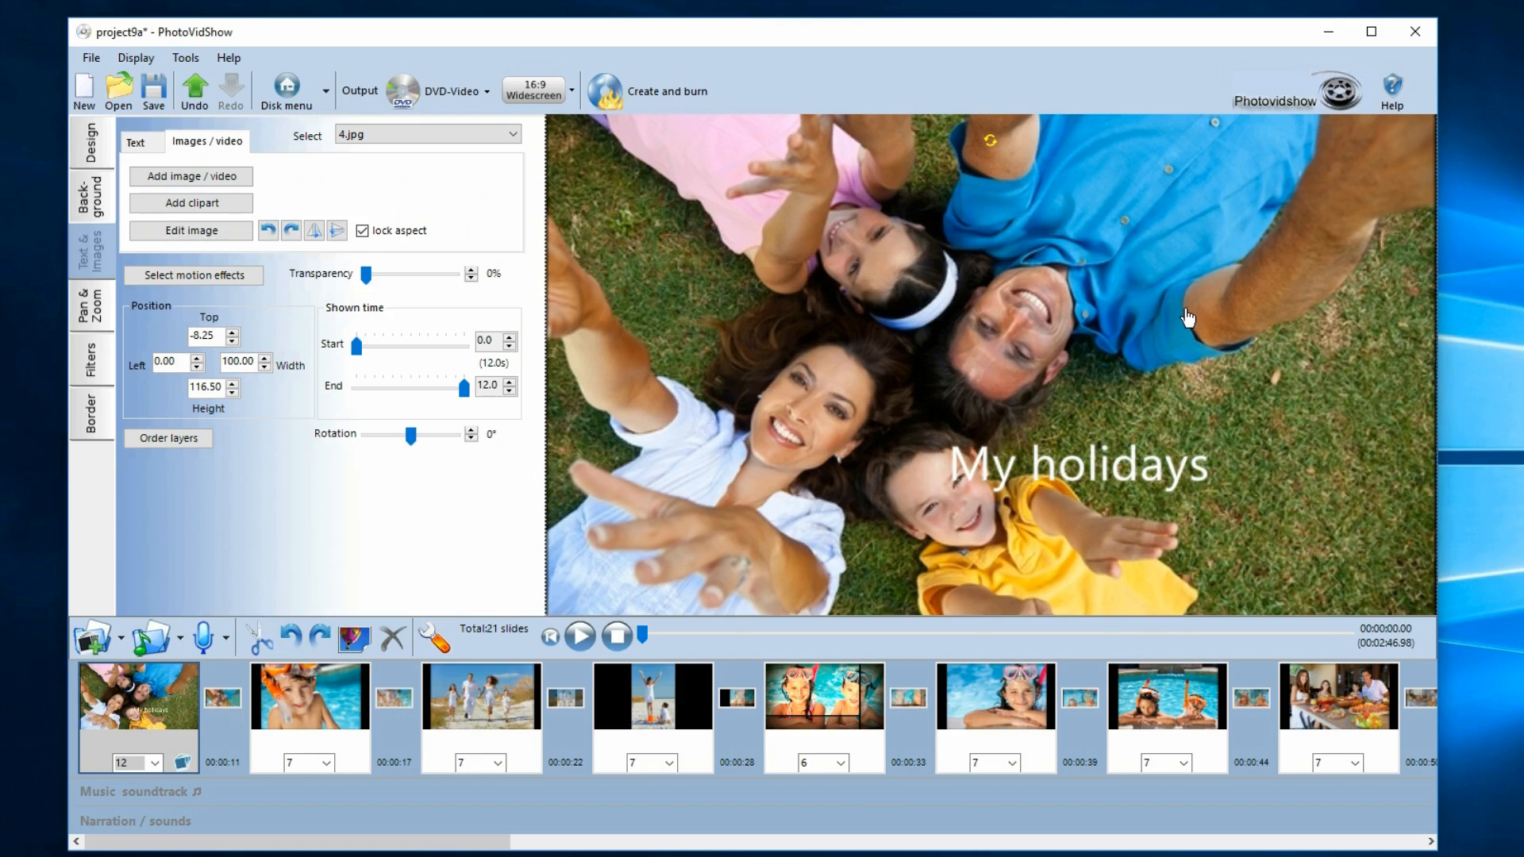
{"action": "left_click_drag", "start_coordinate": [1059, 472], "coordinate": [1205, 461]}
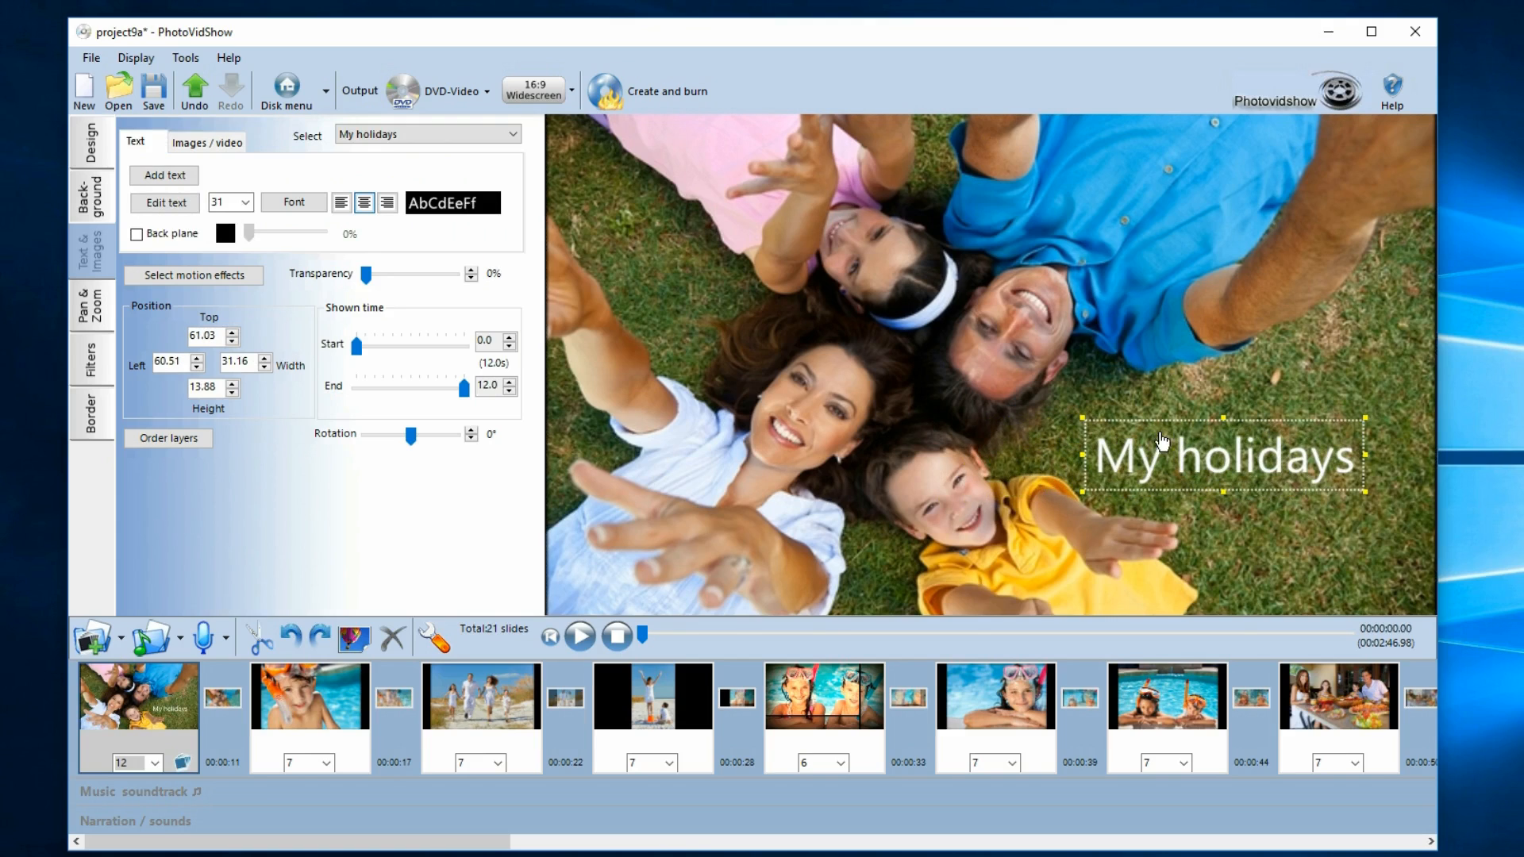
Step: Style the "My holidays" text with the Pink peppercorn preset and the Segoe Print font, nudge it slightly and deselect it
{"action": "left_click", "coordinate": [294, 203]}
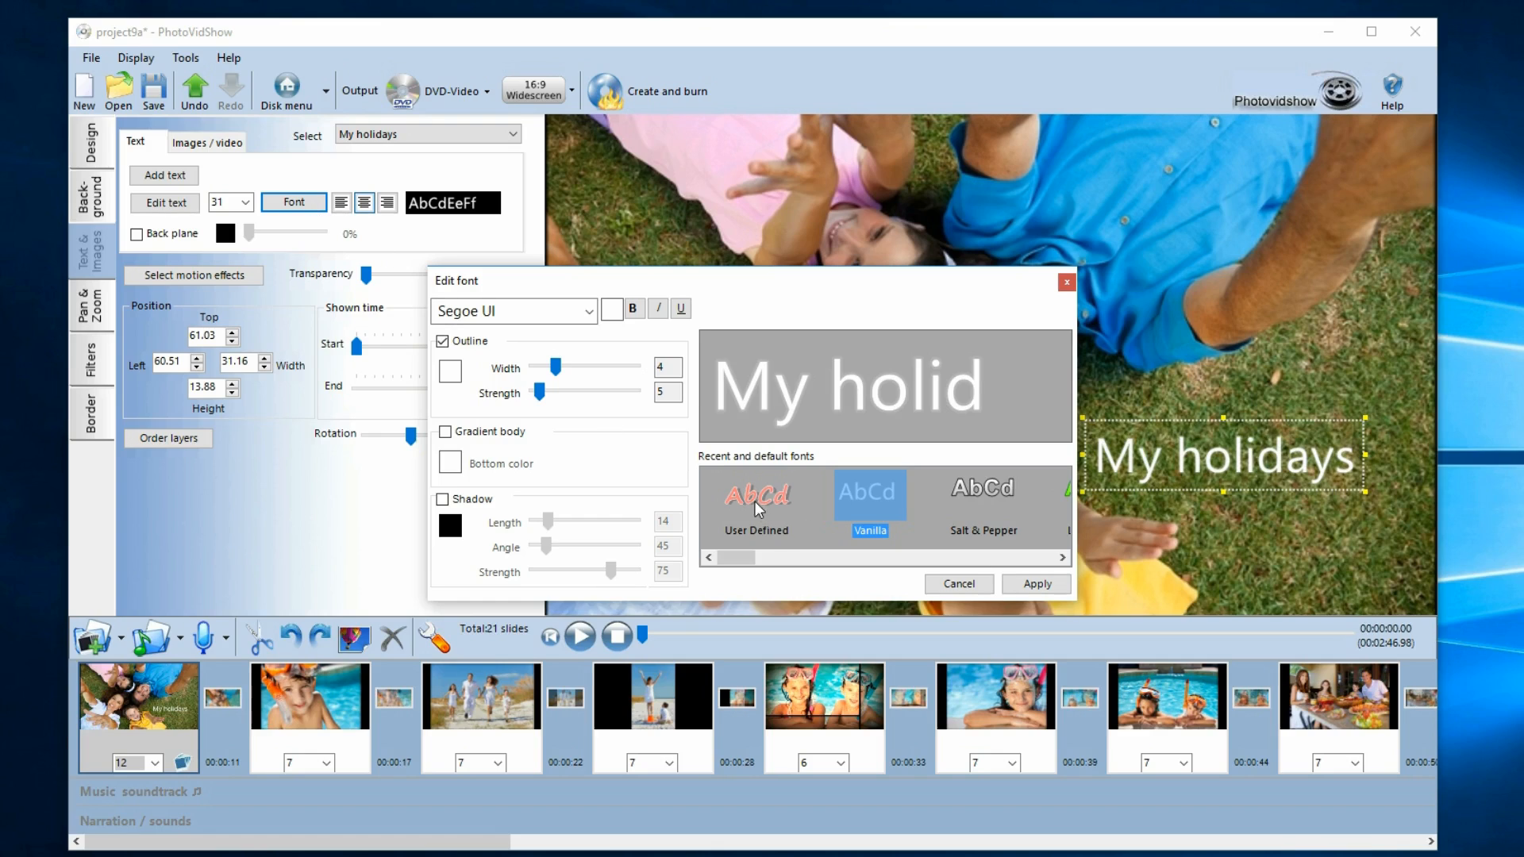
{"action": "left_click", "coordinate": [781, 558]}
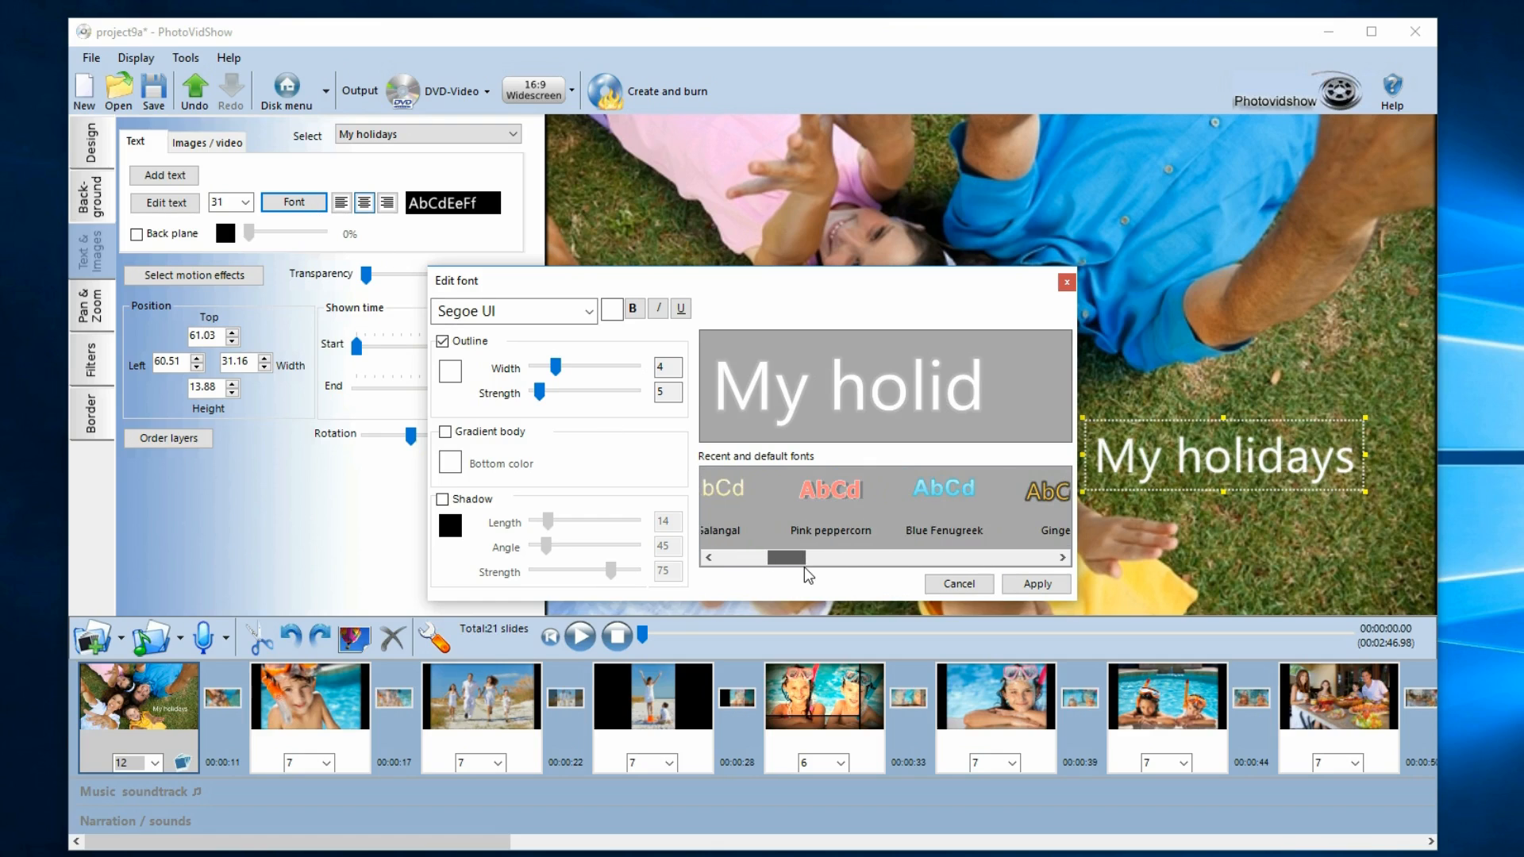
{"action": "left_click", "coordinate": [835, 495]}
{"action": "left_click", "coordinate": [587, 311]}
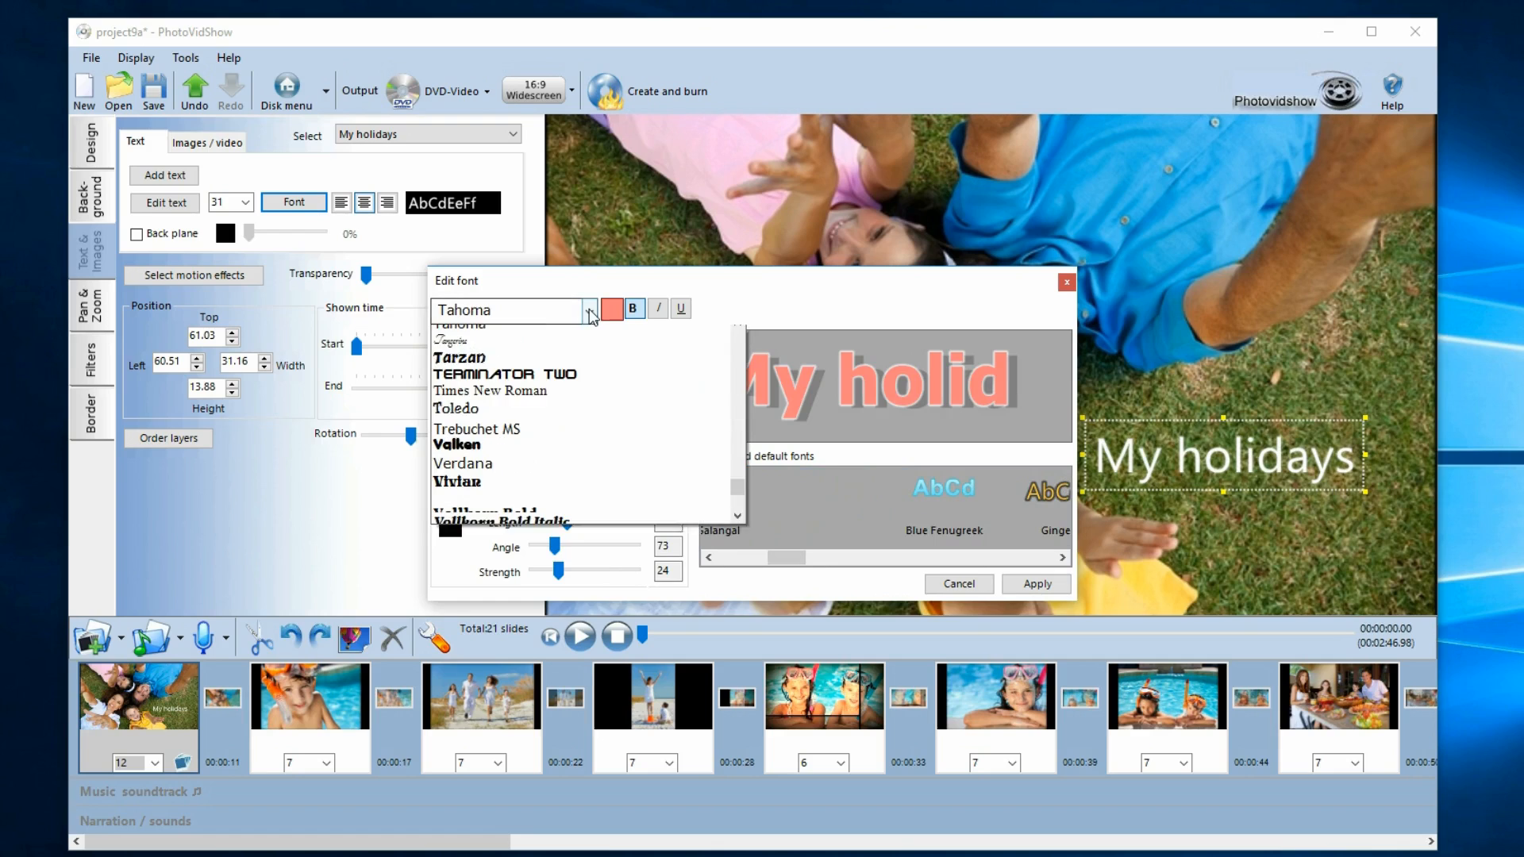
{"action": "scroll", "coordinate": [568, 421], "scroll_direction": "down", "scroll_amount": 3}
{"action": "scroll", "coordinate": [585, 433], "scroll_direction": "up", "scroll_amount": 4}
{"action": "scroll", "coordinate": [583, 429], "scroll_direction": "up", "scroll_amount": 5}
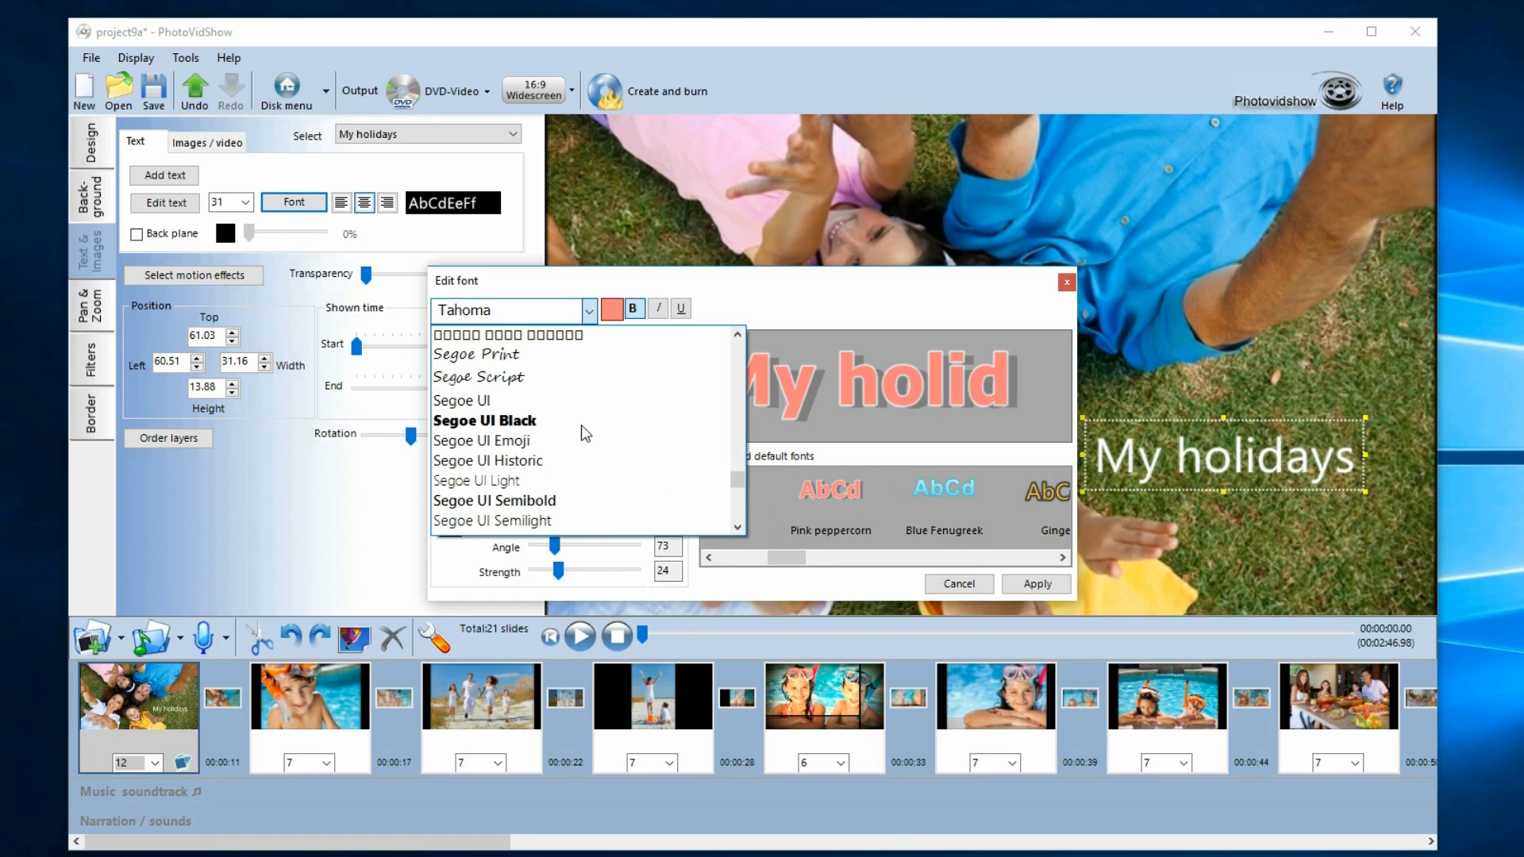
{"action": "left_click", "coordinate": [555, 376]}
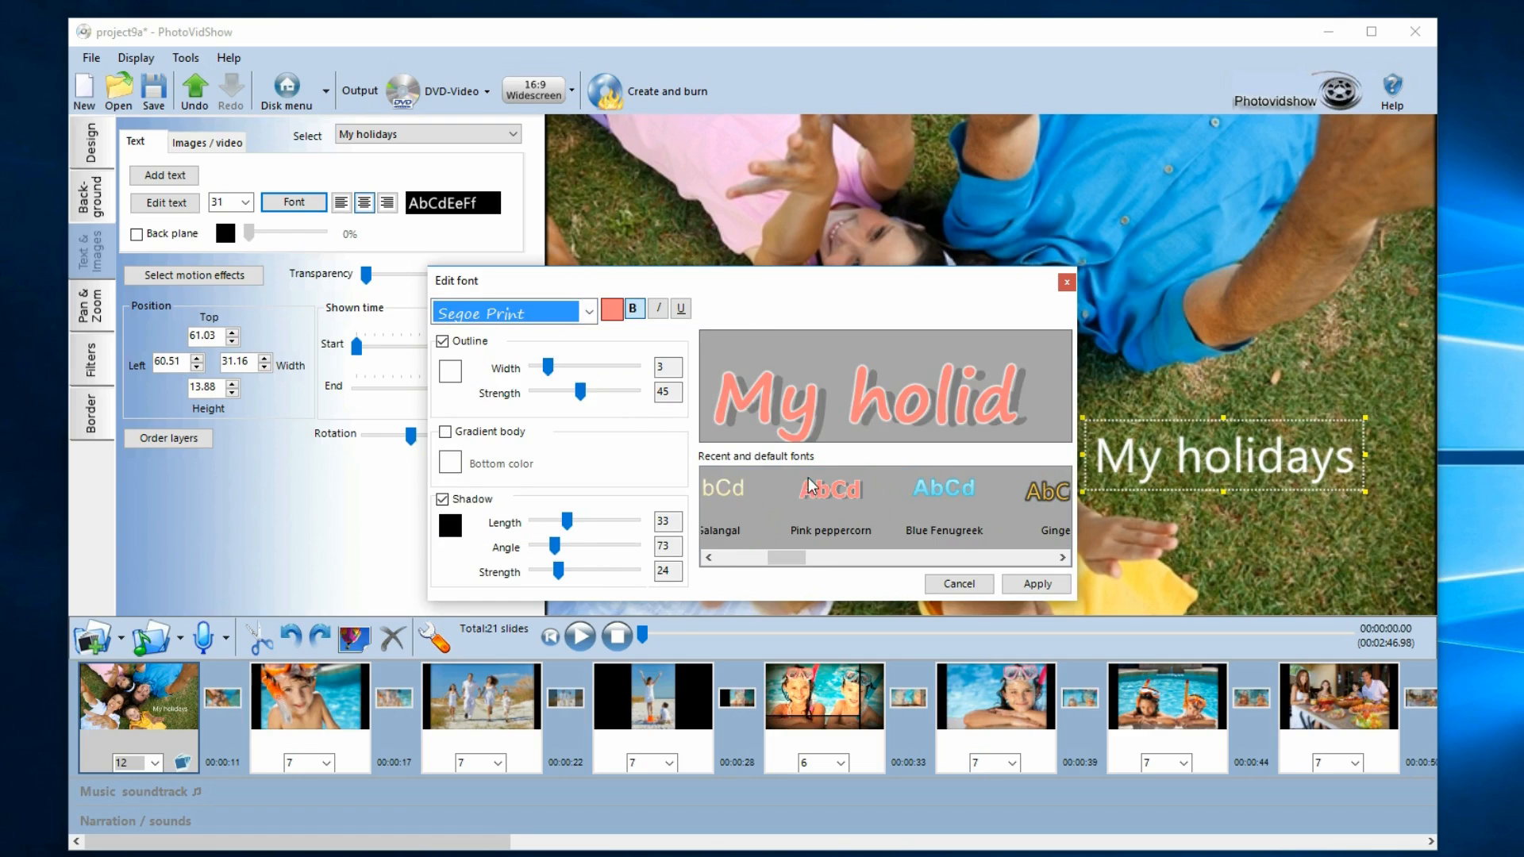
{"action": "left_click", "coordinate": [1036, 584]}
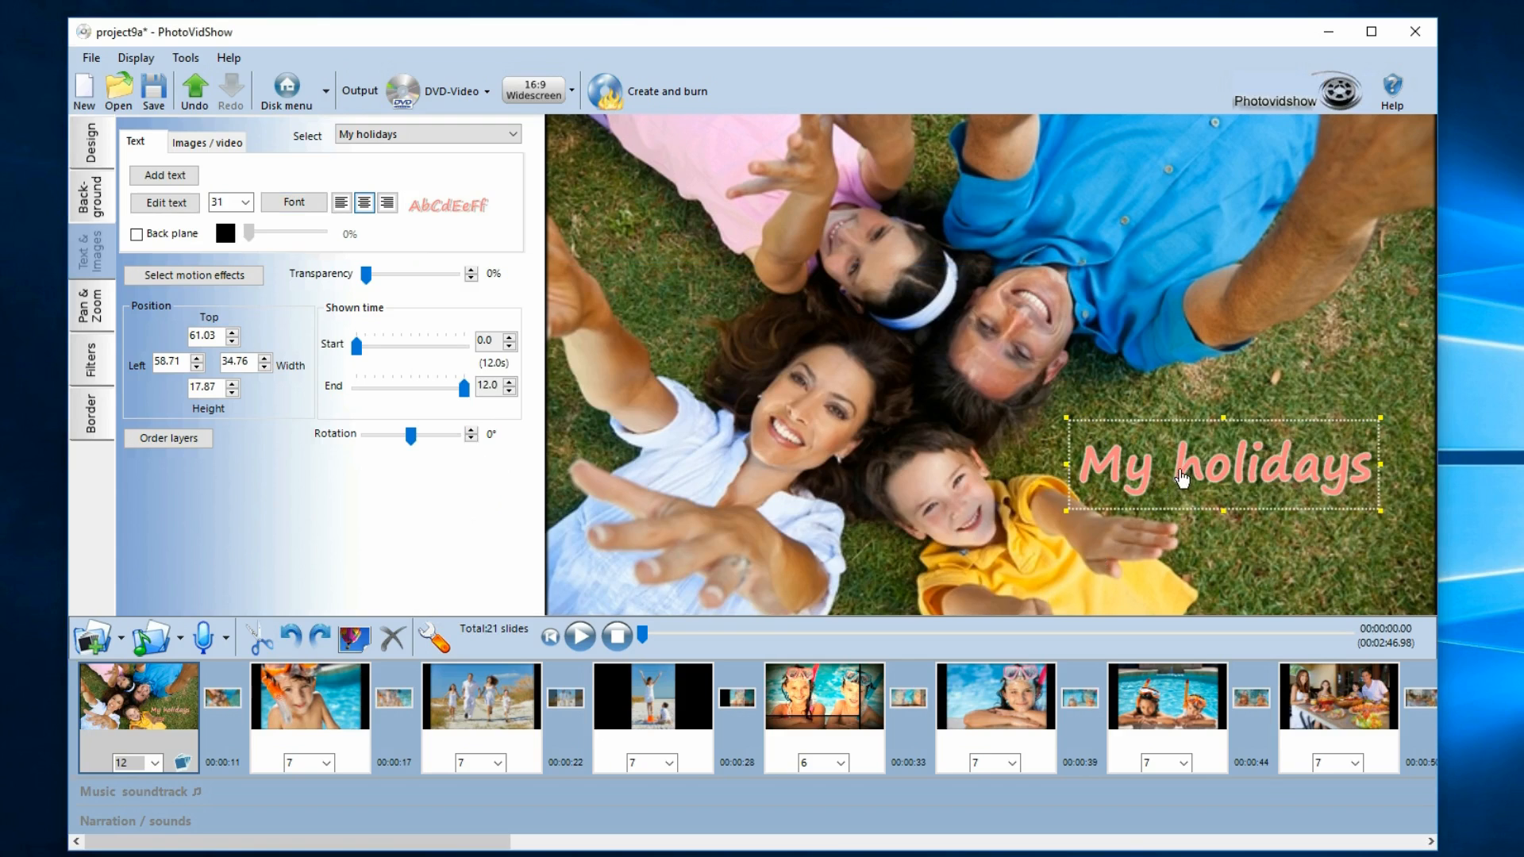
{"action": "left_click_drag", "start_coordinate": [1181, 478], "coordinate": [1186, 473]}
{"action": "left_click", "coordinate": [1170, 387]}
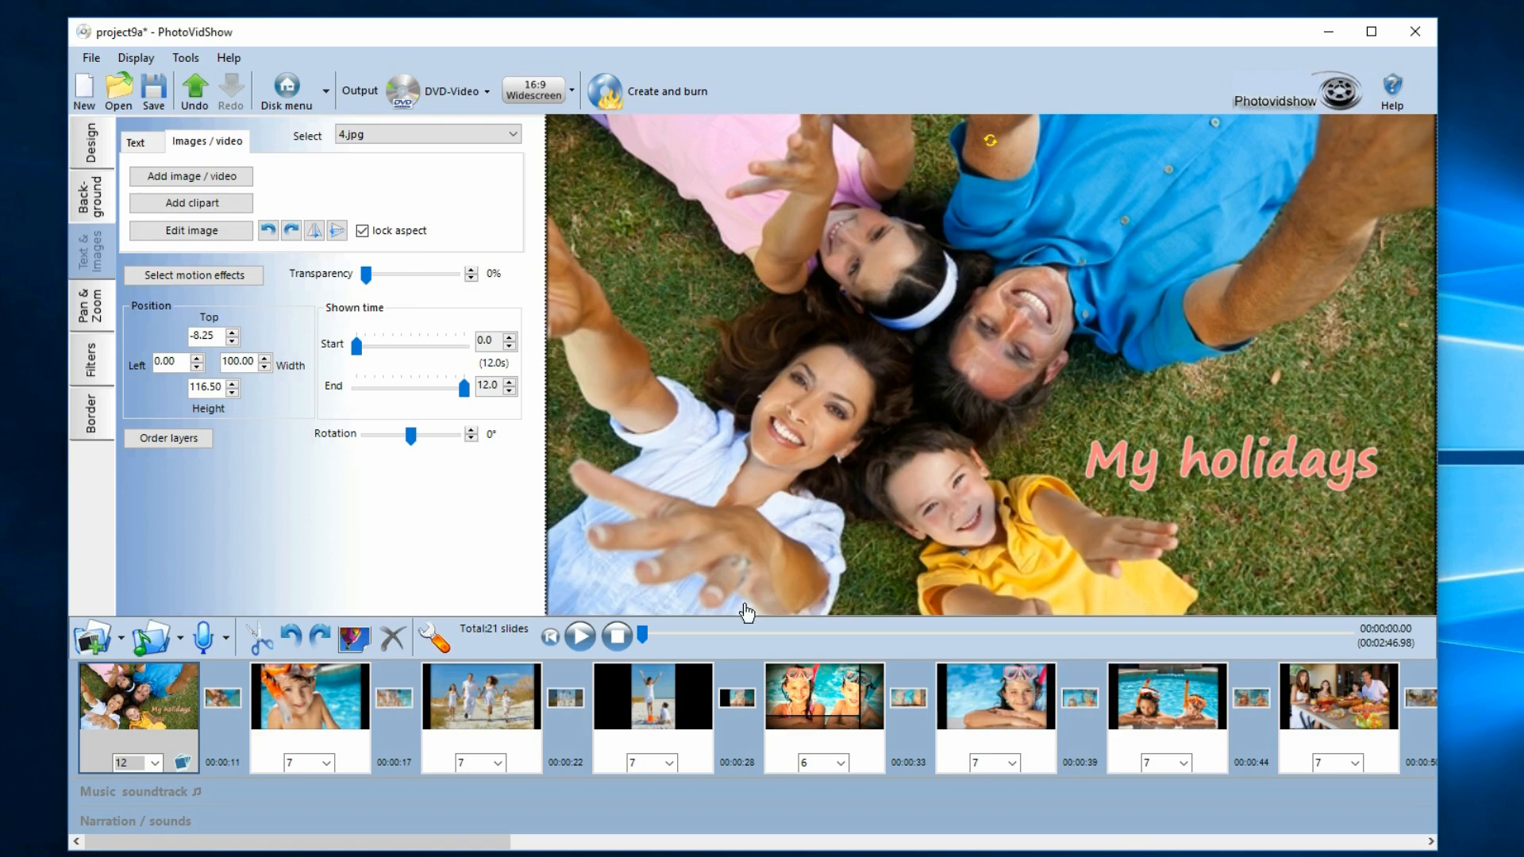
Step: Preview the first slide with its styled "My holidays" text
{"action": "left_click", "coordinate": [91, 143]}
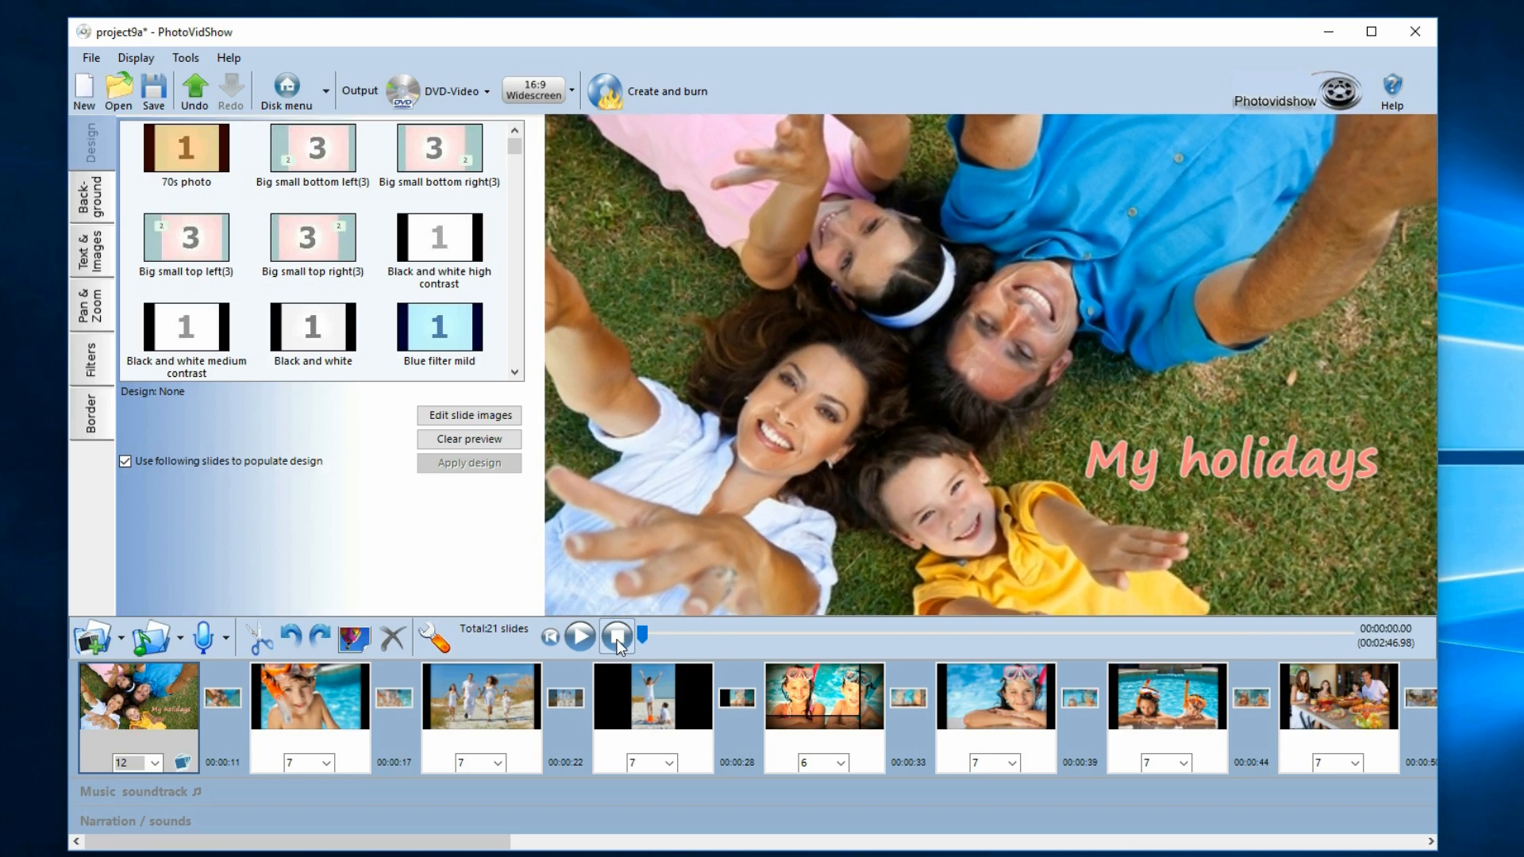
{"action": "left_click", "coordinate": [181, 678]}
{"action": "left_click", "coordinate": [181, 678]}
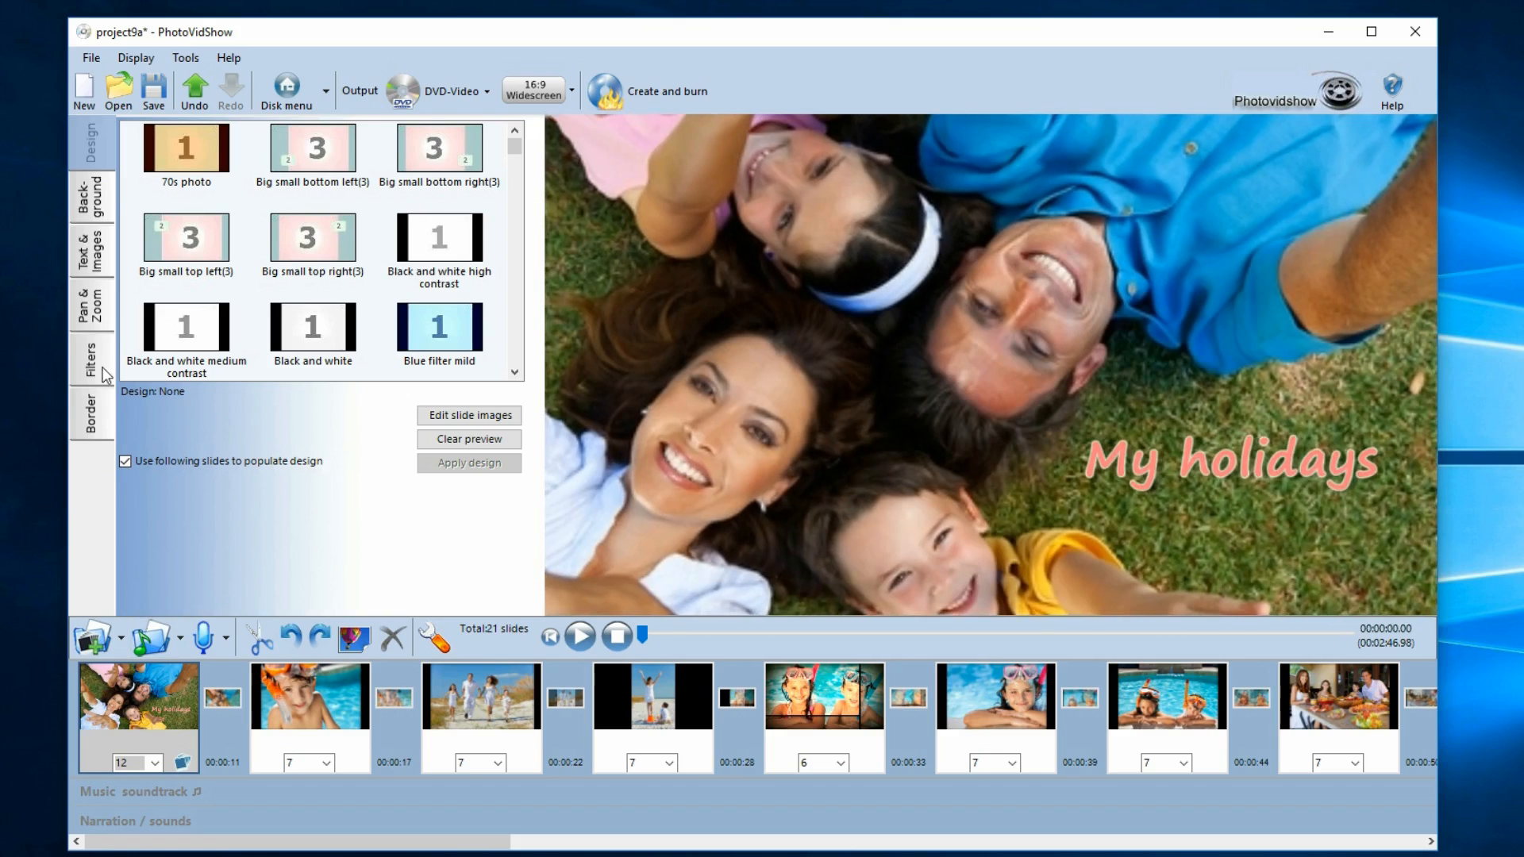
Step: Set the "My holidays" text to fade in and out
{"action": "left_click", "coordinate": [91, 249]}
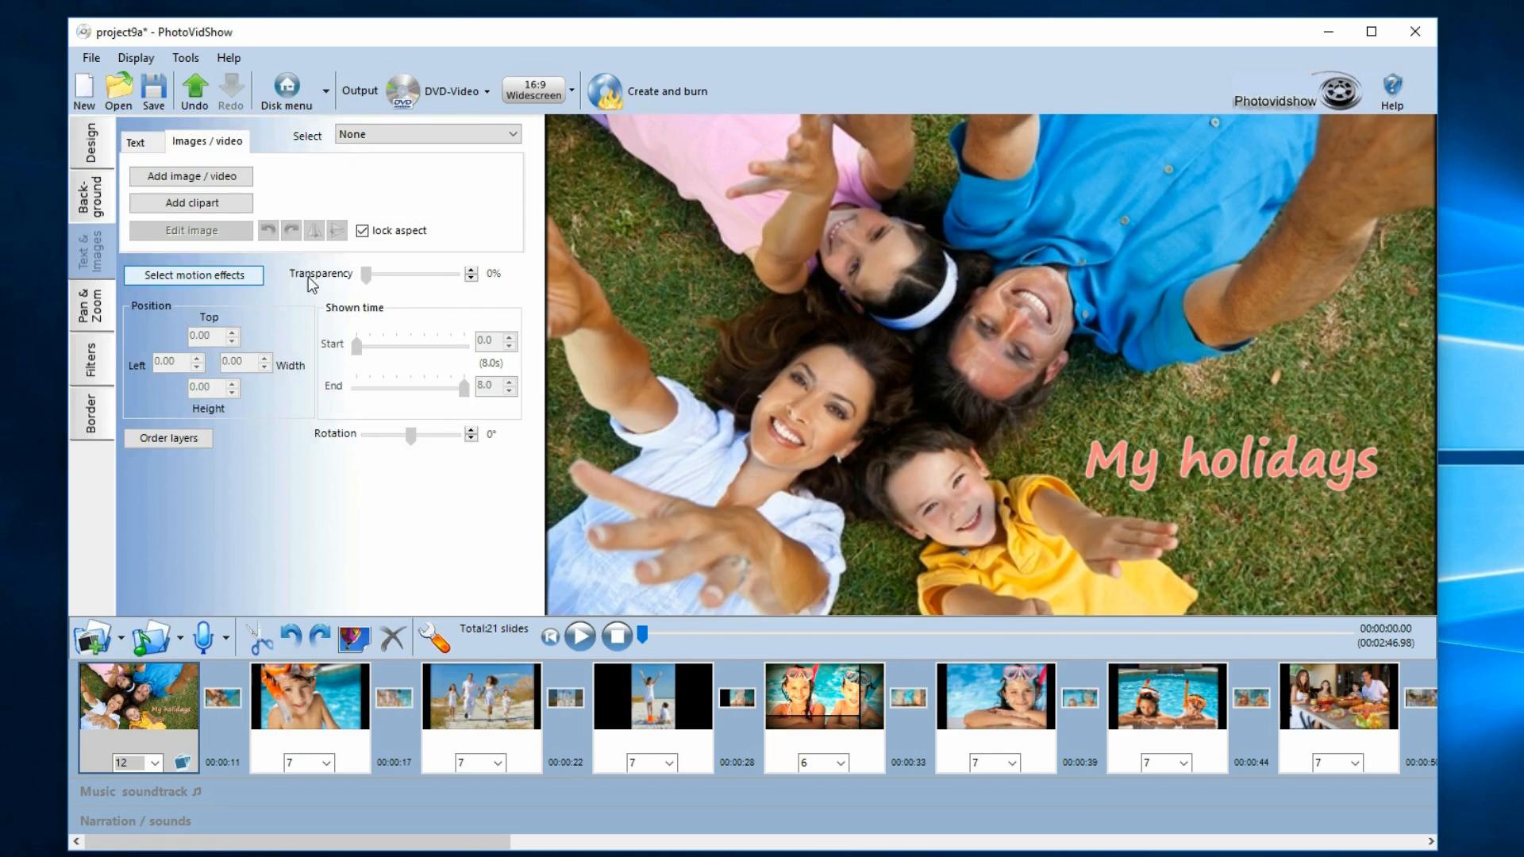
{"action": "left_click", "coordinate": [1124, 464]}
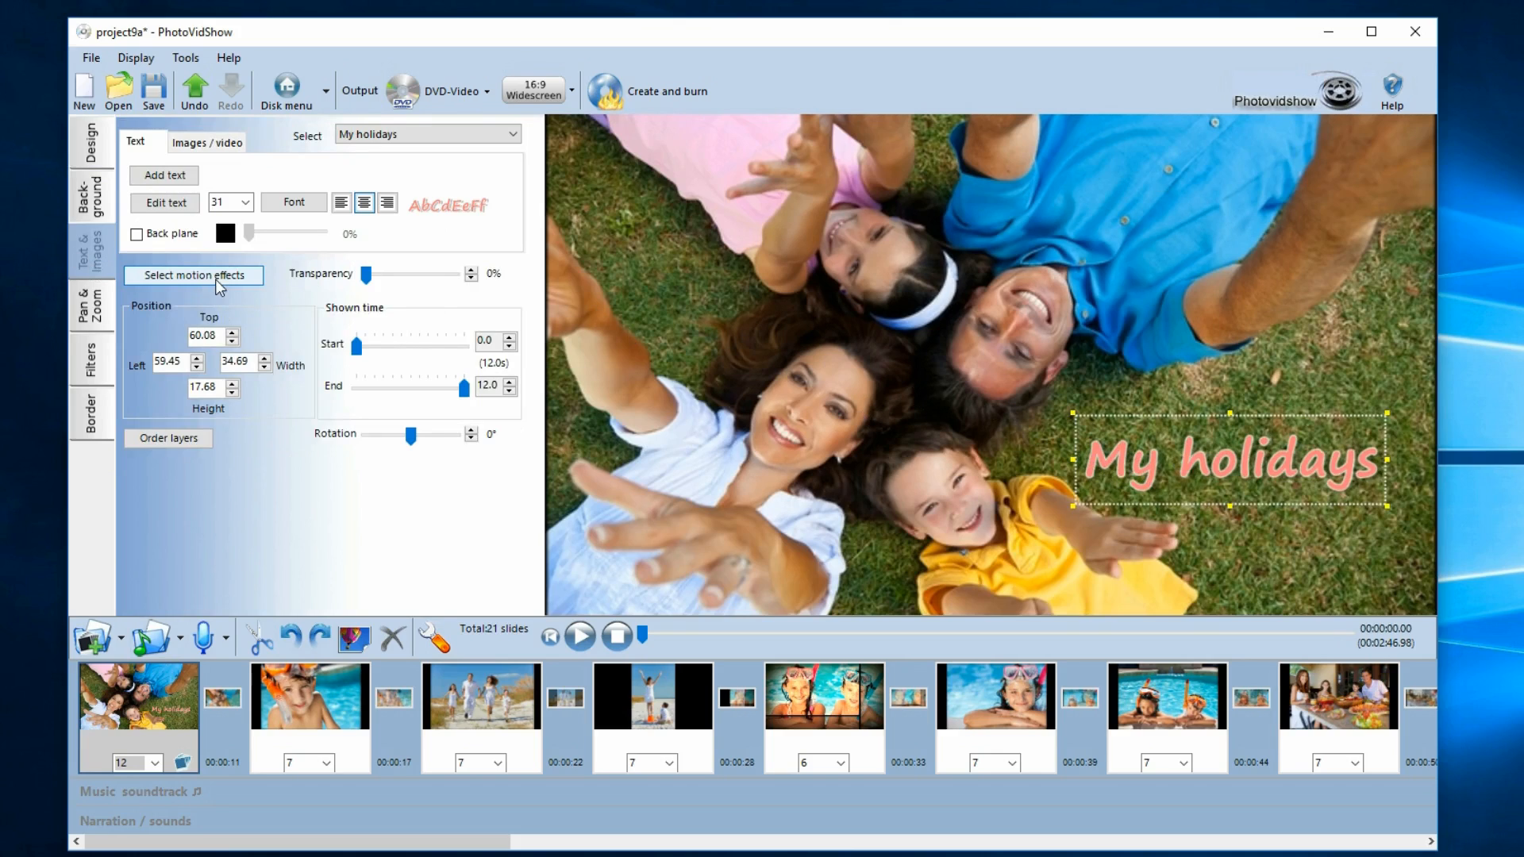
{"action": "right_click", "coordinate": [1132, 462]}
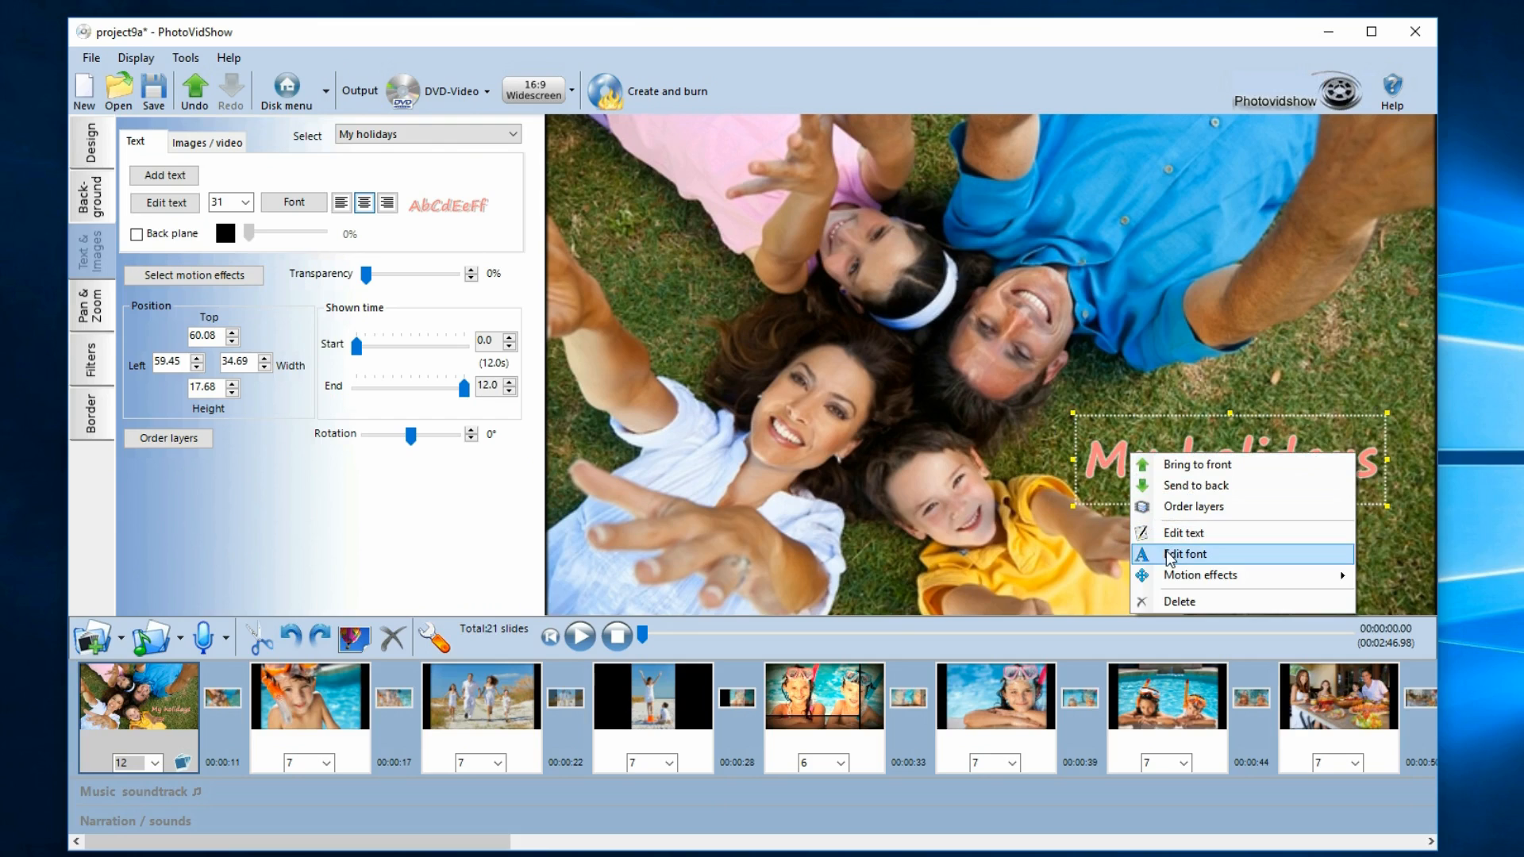
{"action": "mouse_move", "coordinate": [1177, 577]}
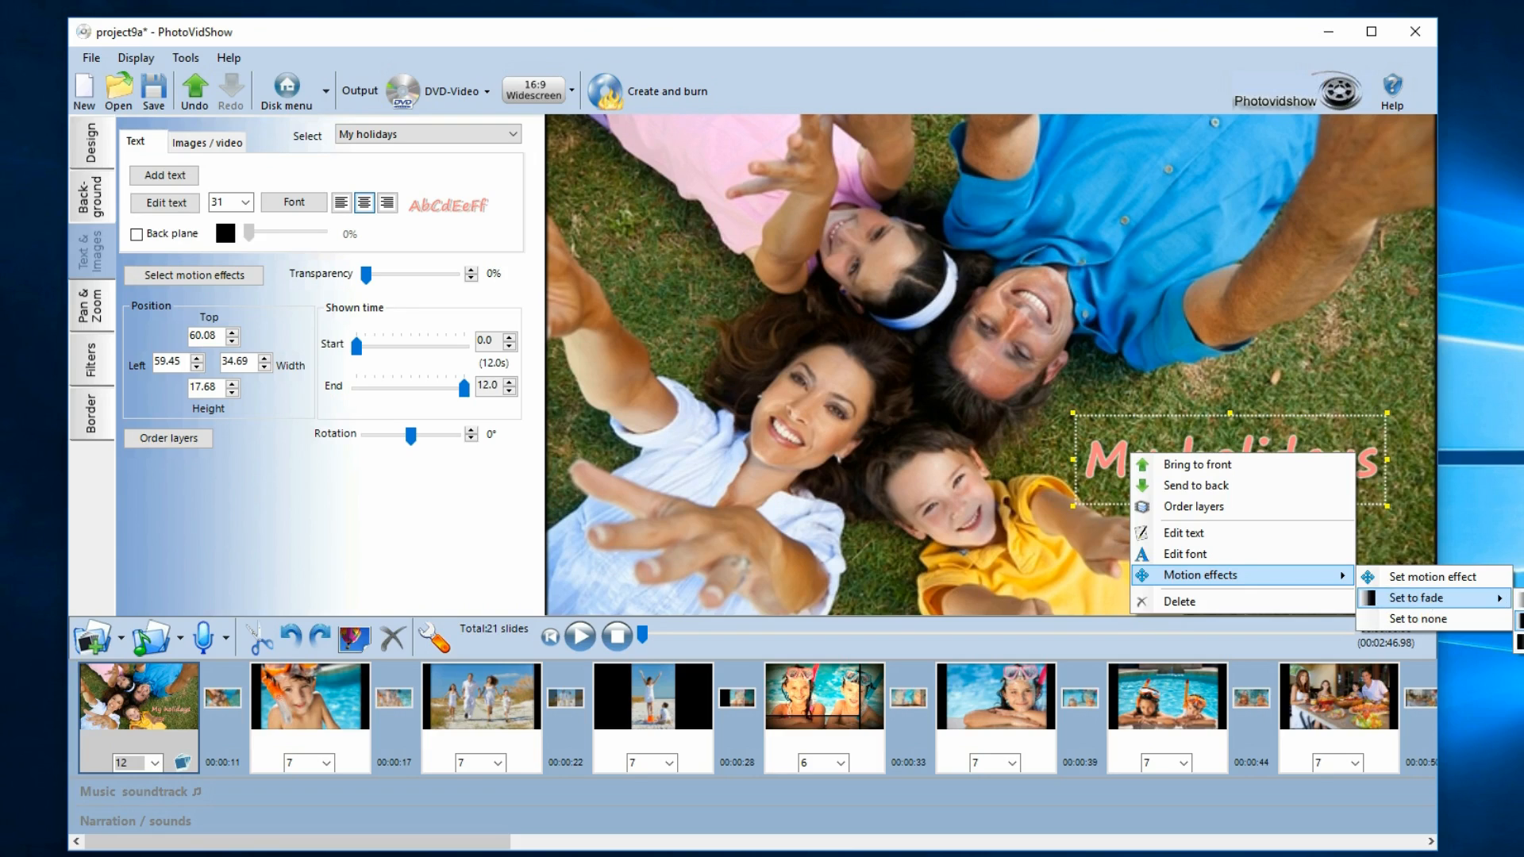
{"action": "left_click", "coordinate": [1520, 621]}
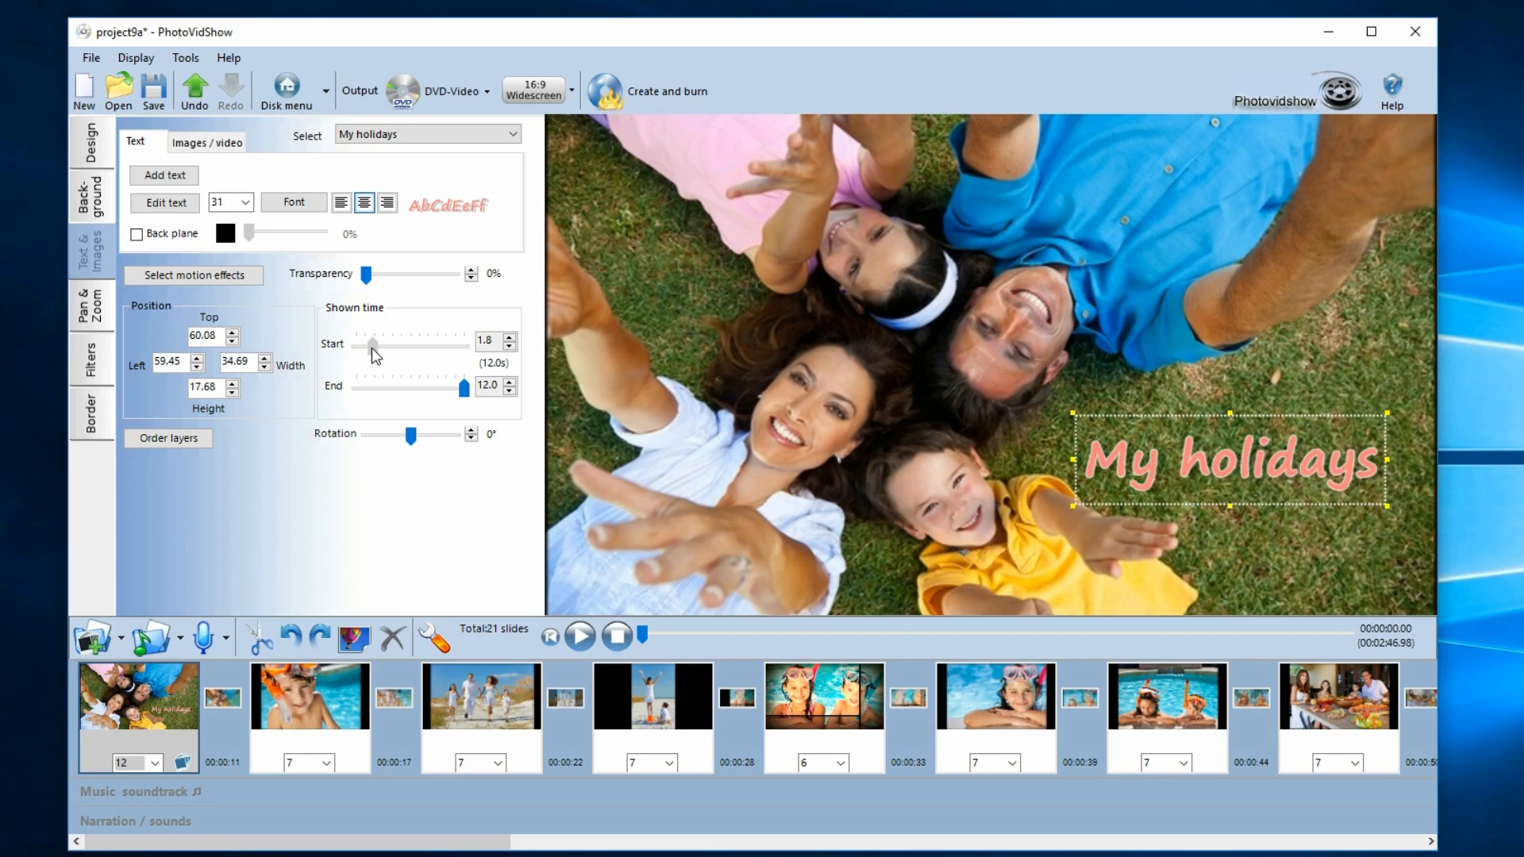
Step: Set the "My holidays" text to be shown from 2.7 to 8.0 seconds and preview the slide
{"action": "left_click_drag", "start_coordinate": [371, 348], "coordinate": [381, 348]}
{"action": "left_click", "coordinate": [102, 136]}
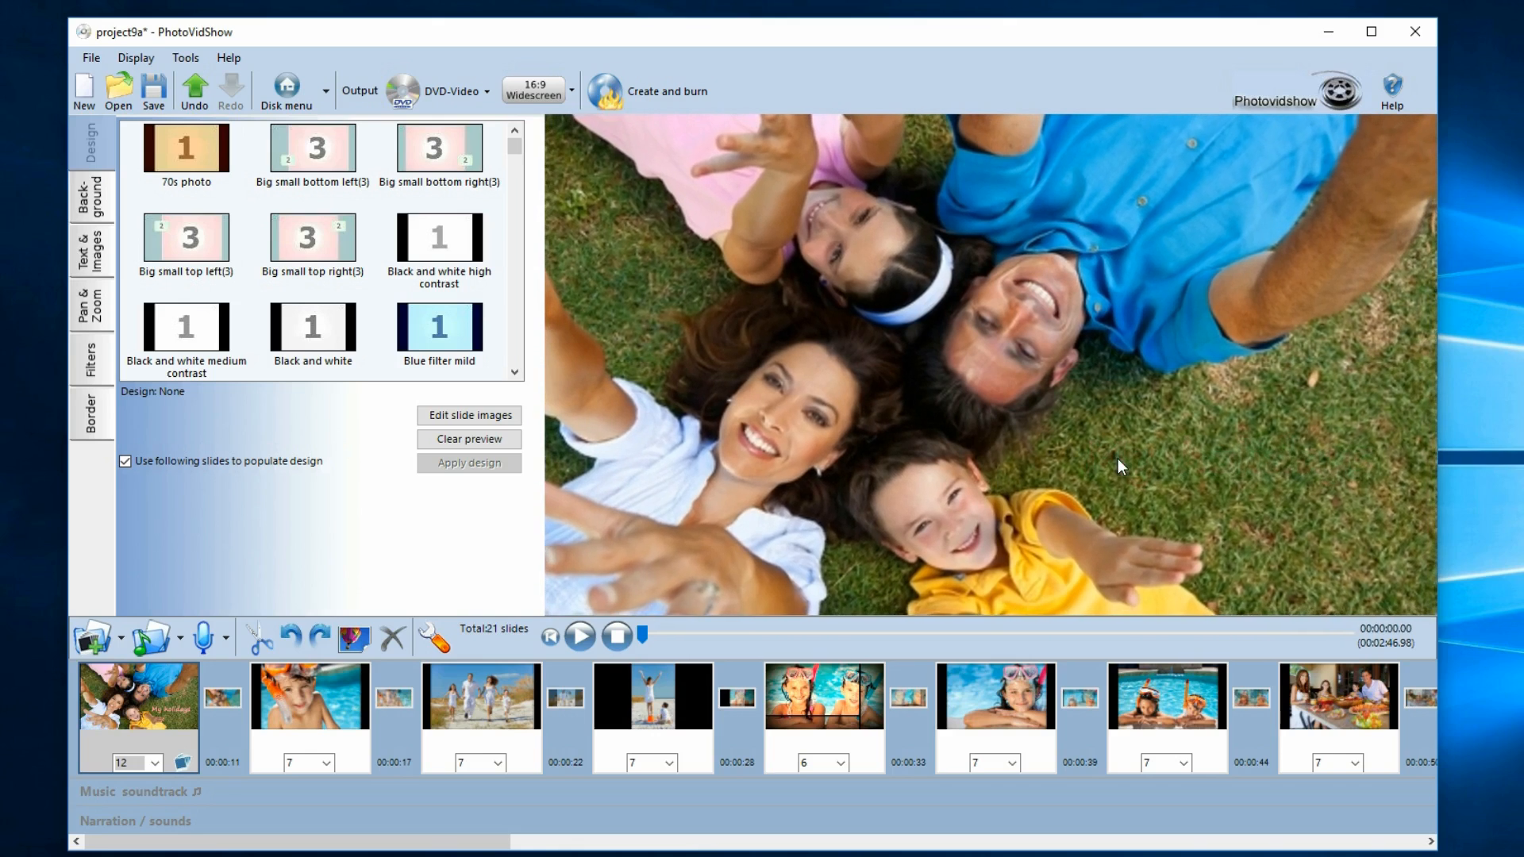
Step: Open the motion effect settings for the "My holidays" text
{"action": "left_click", "coordinate": [90, 252]}
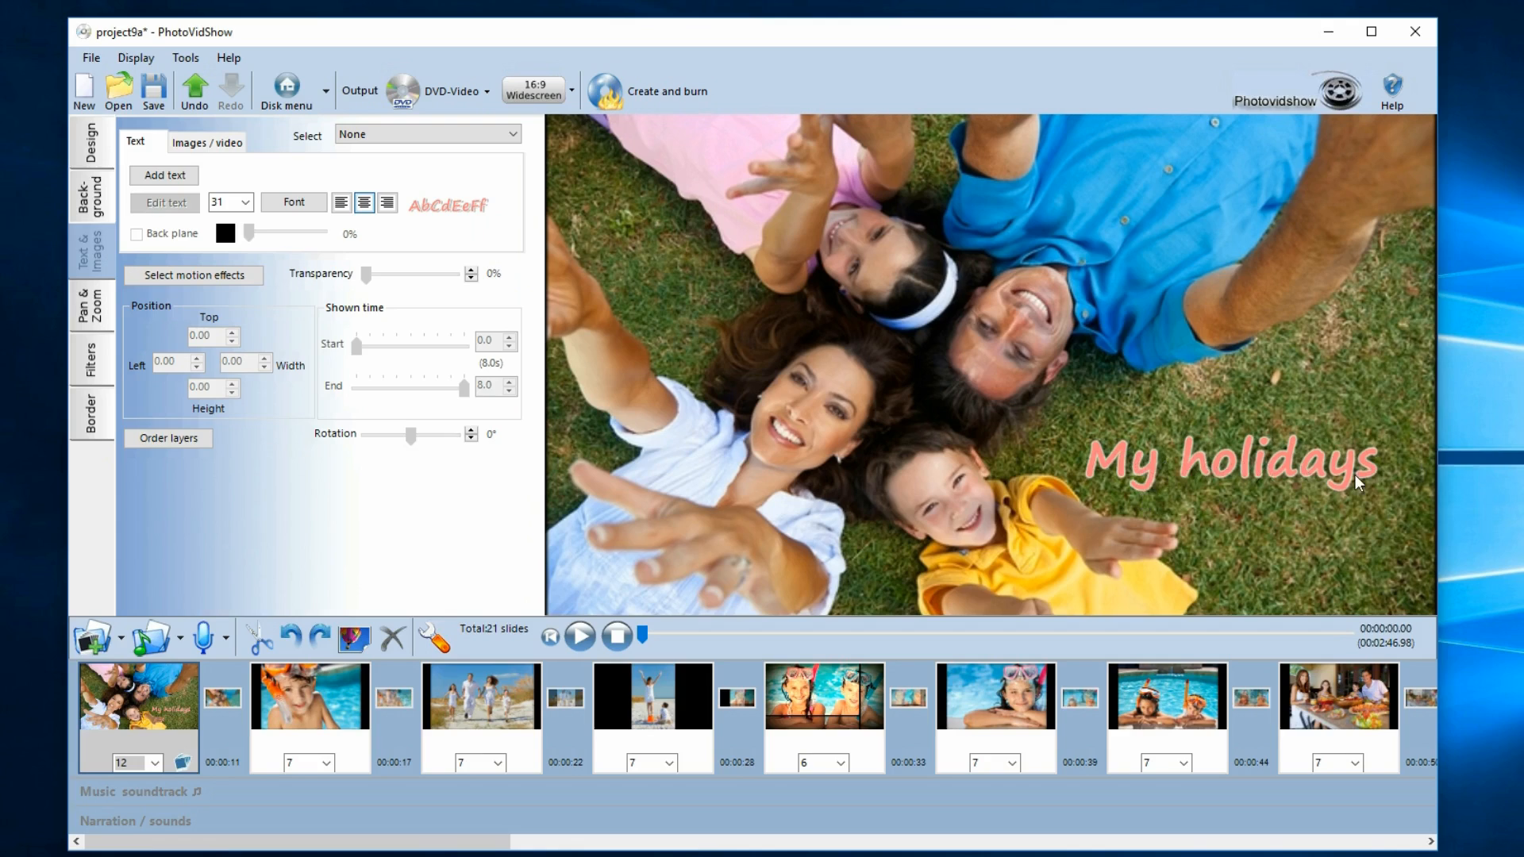
{"action": "left_click", "coordinate": [1159, 460]}
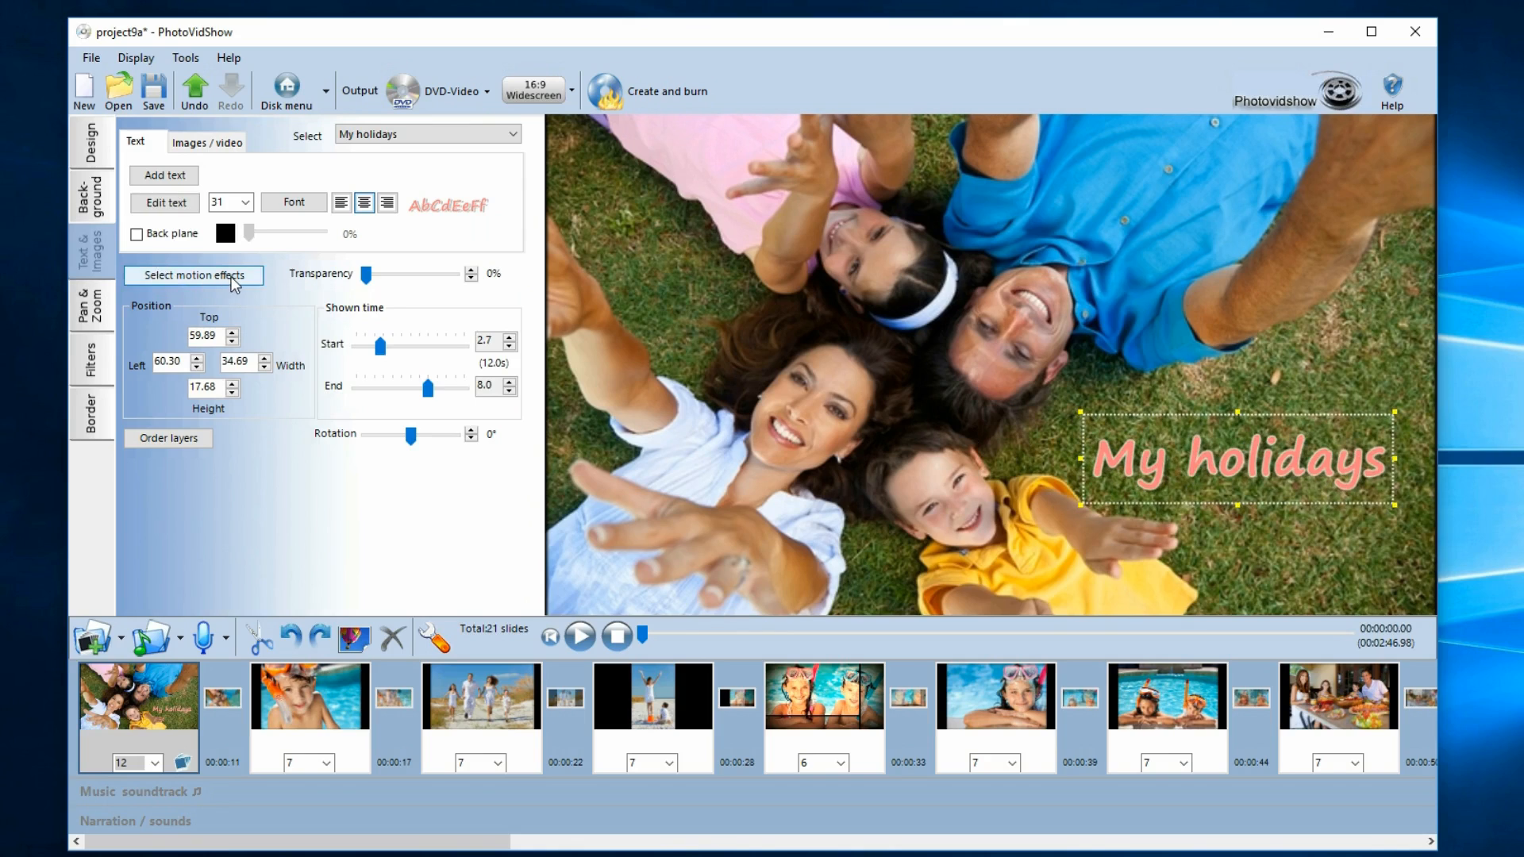
{"action": "right_click", "coordinate": [1143, 462]}
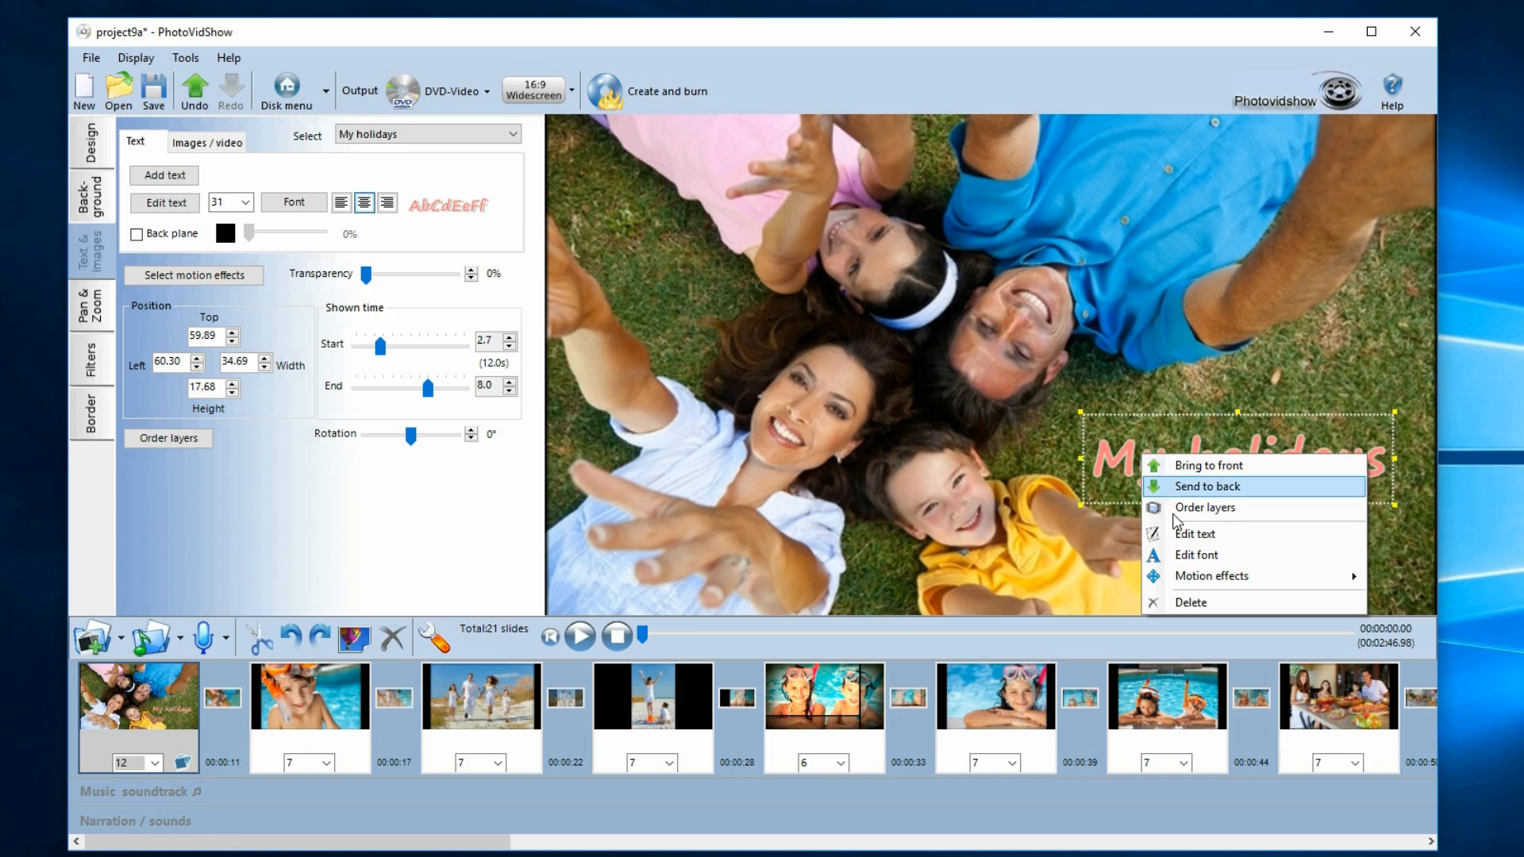
{"action": "mouse_move", "coordinate": [1281, 578]}
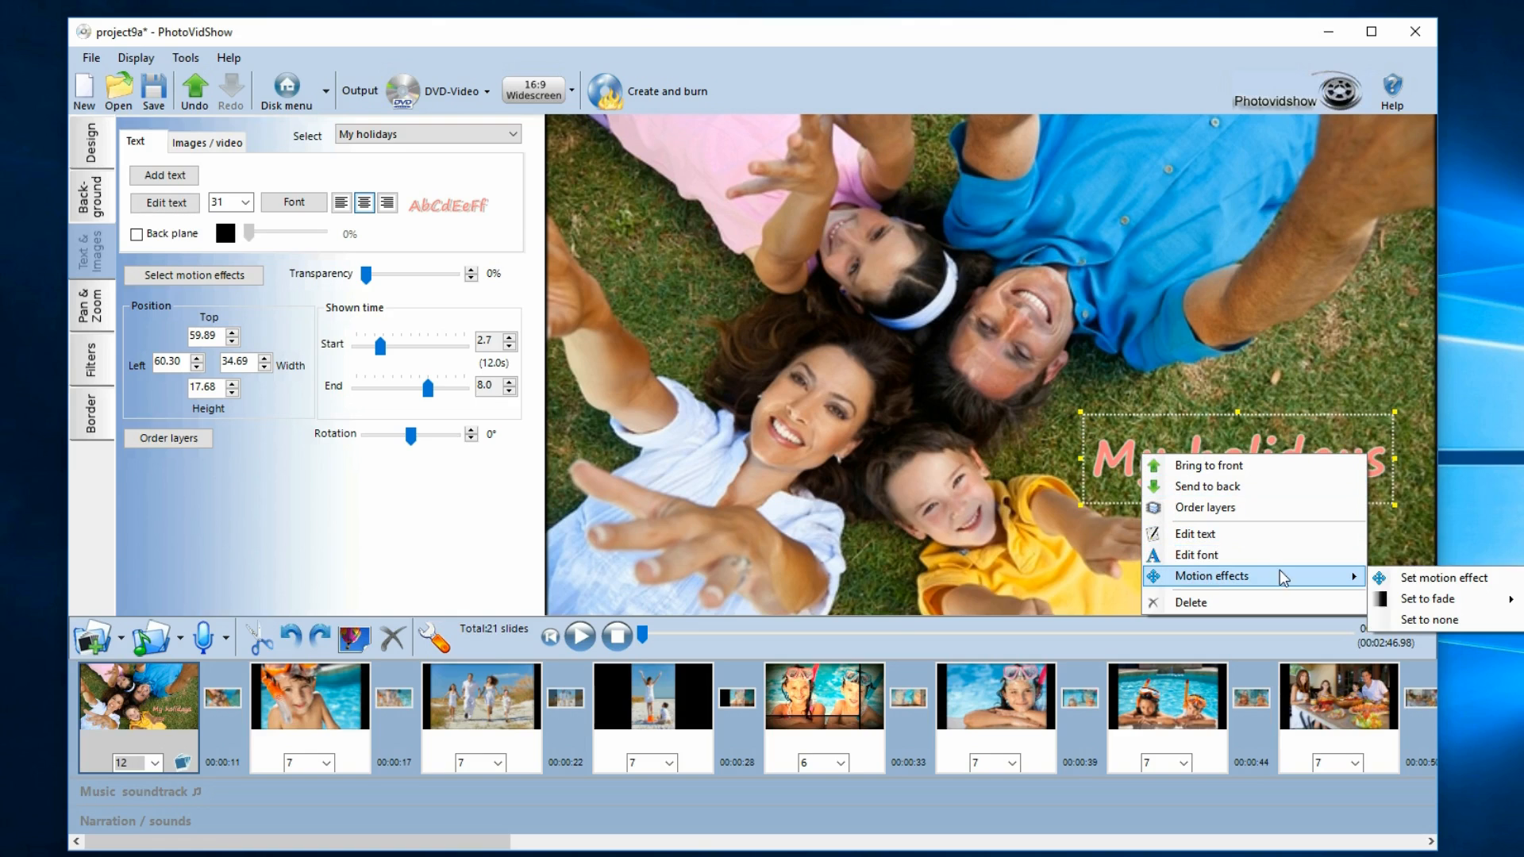
{"action": "left_click", "coordinate": [1411, 580]}
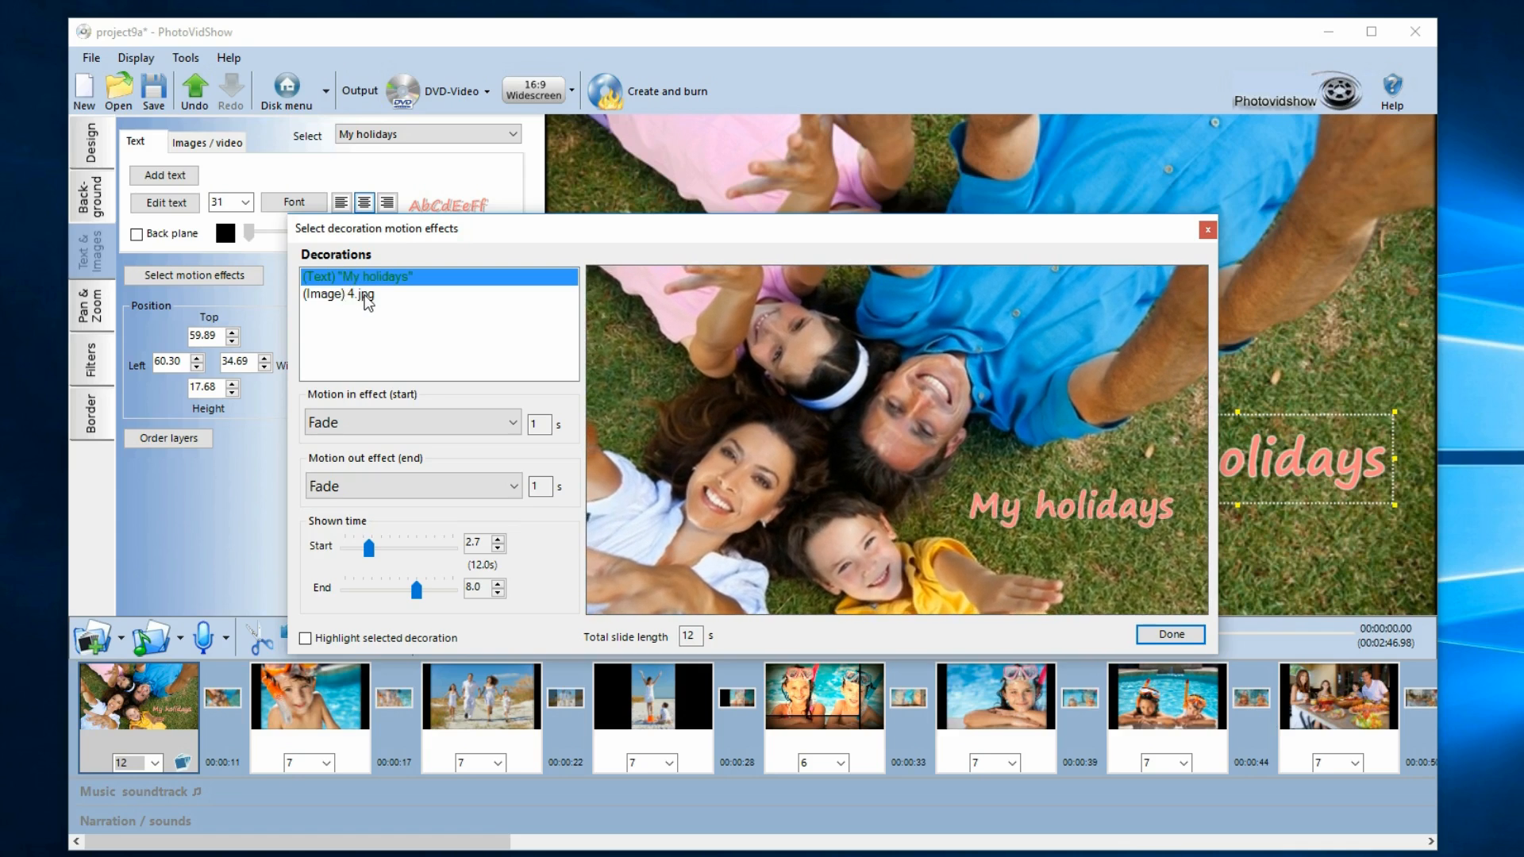
Step: Compare the motion effects and shown times of the "My holidays" text and the 4.jpg image decorations
{"action": "left_click", "coordinate": [363, 299]}
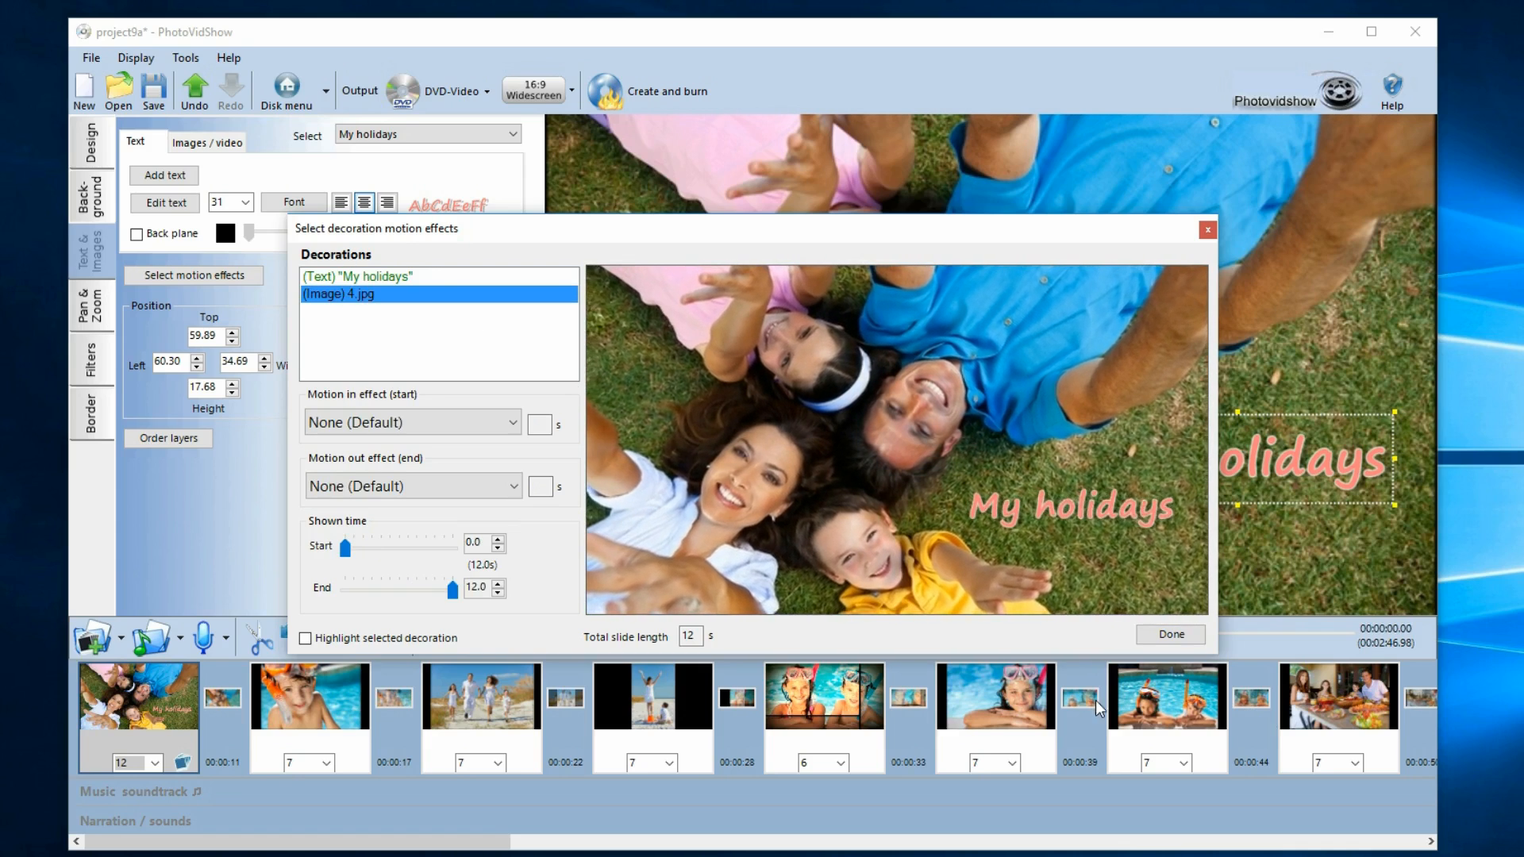
{"action": "left_click", "coordinate": [370, 276]}
{"action": "left_click", "coordinate": [370, 295]}
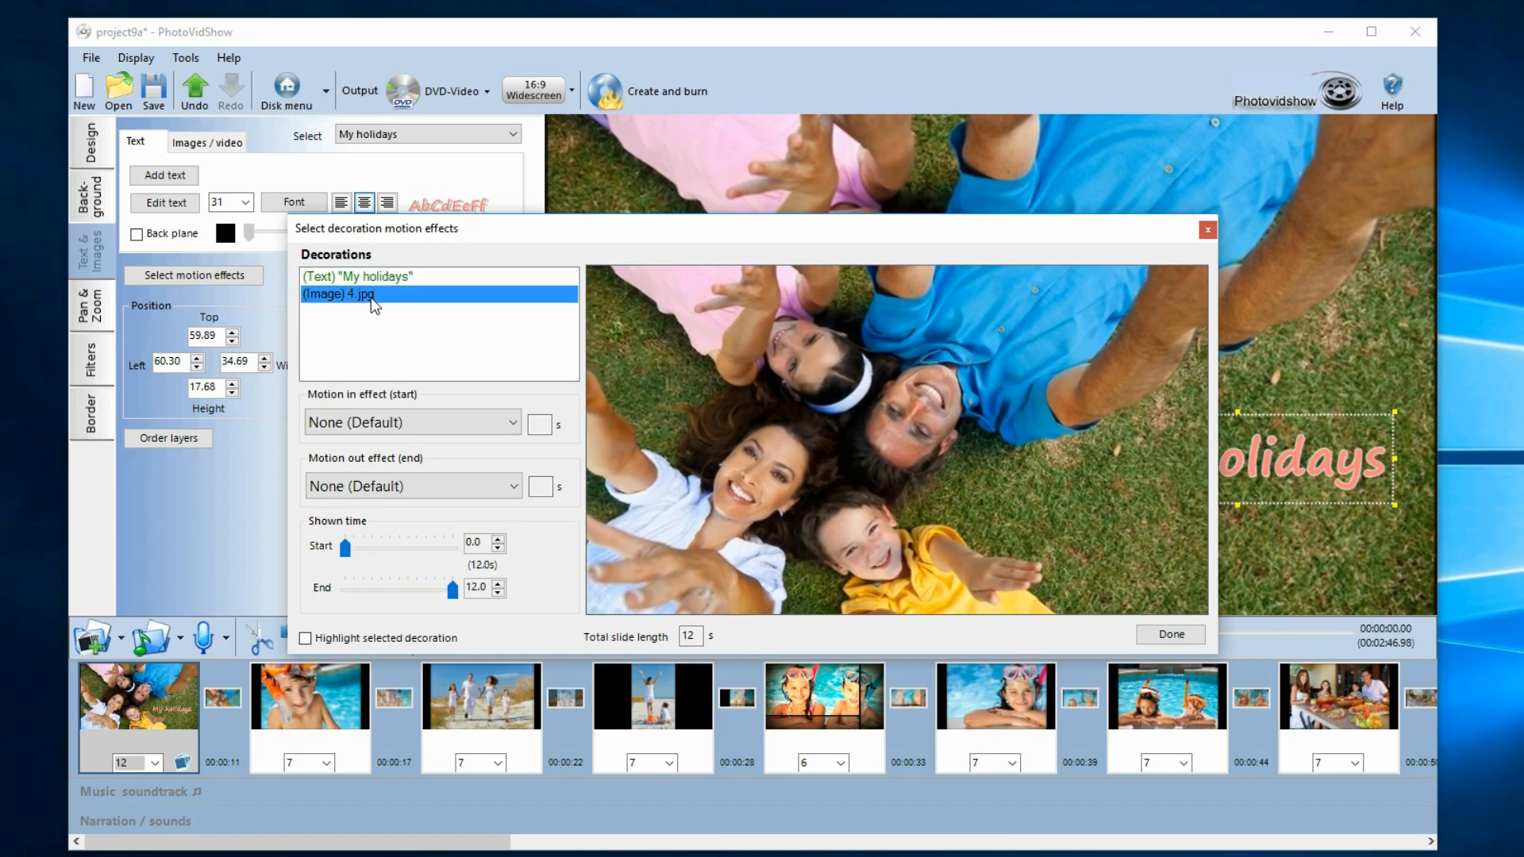
{"action": "left_click", "coordinate": [369, 275]}
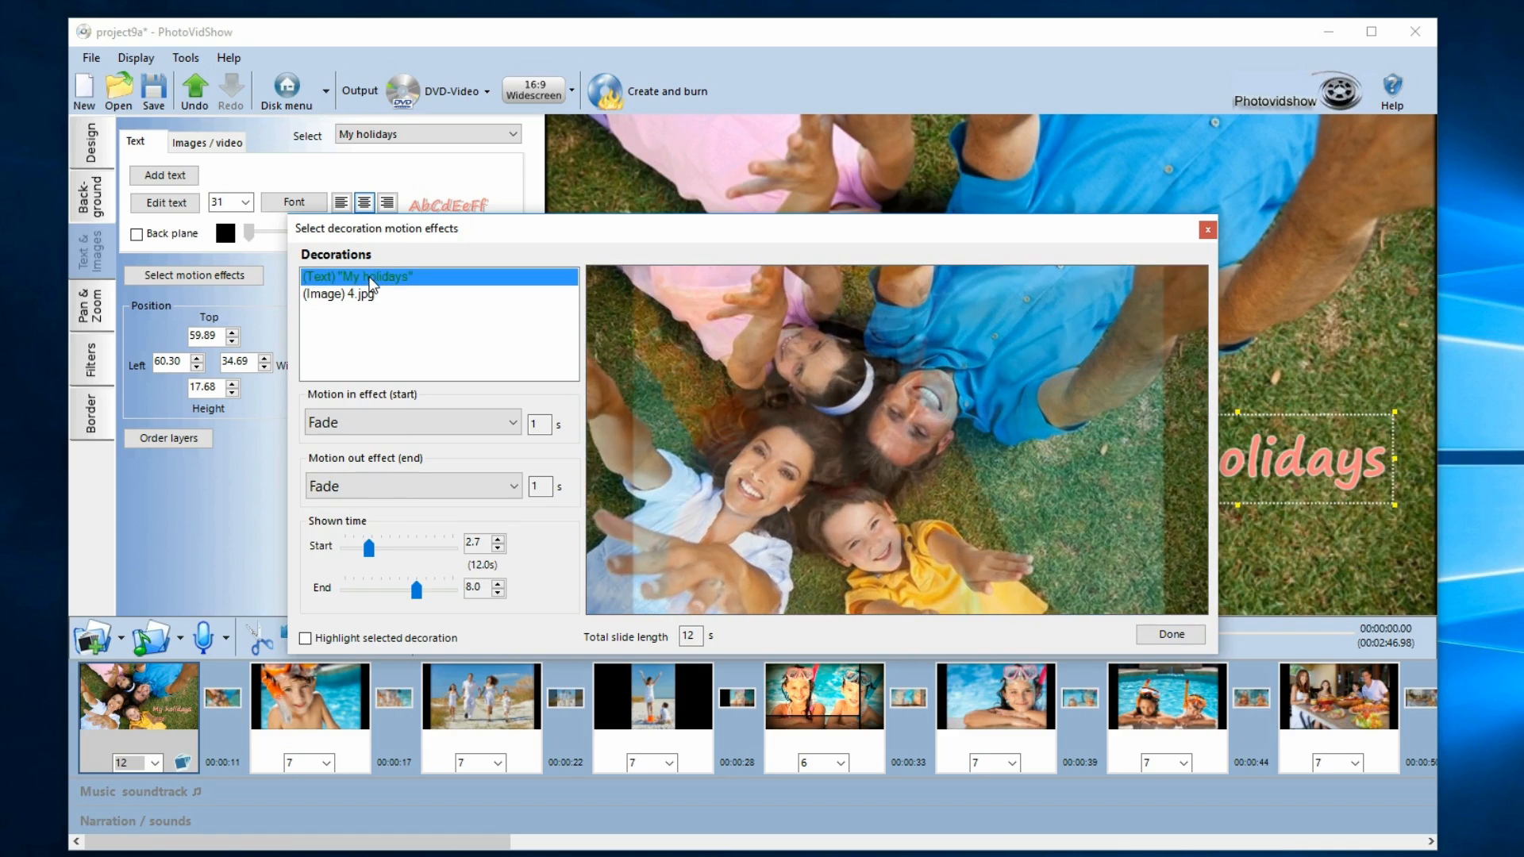
{"action": "left_click", "coordinate": [368, 294]}
{"action": "left_click", "coordinate": [367, 278]}
{"action": "left_click", "coordinate": [366, 295]}
{"action": "left_click", "coordinate": [367, 277]}
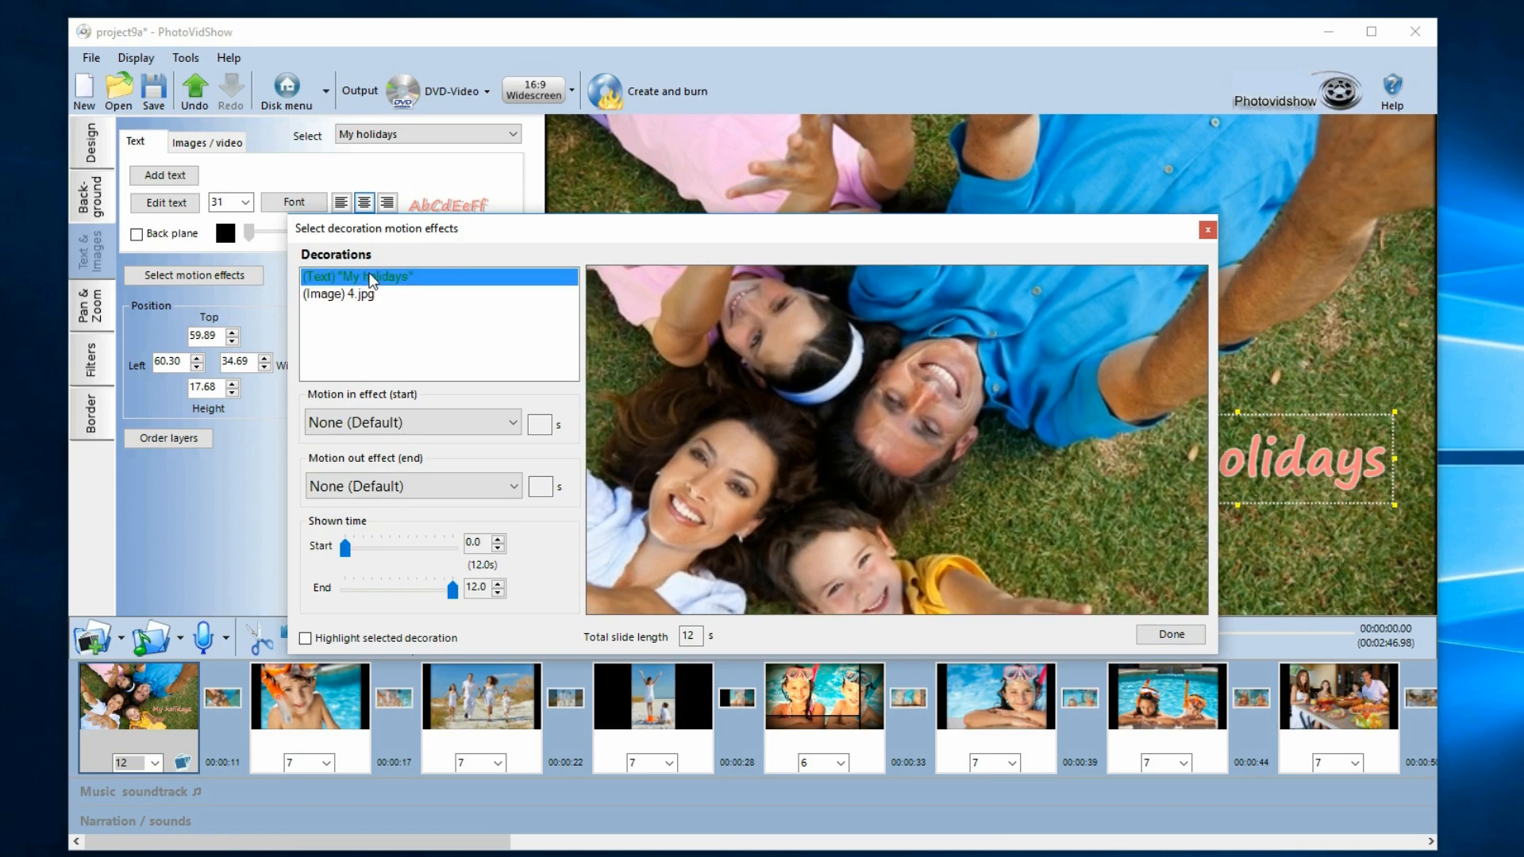
{"action": "left_click", "coordinate": [367, 294]}
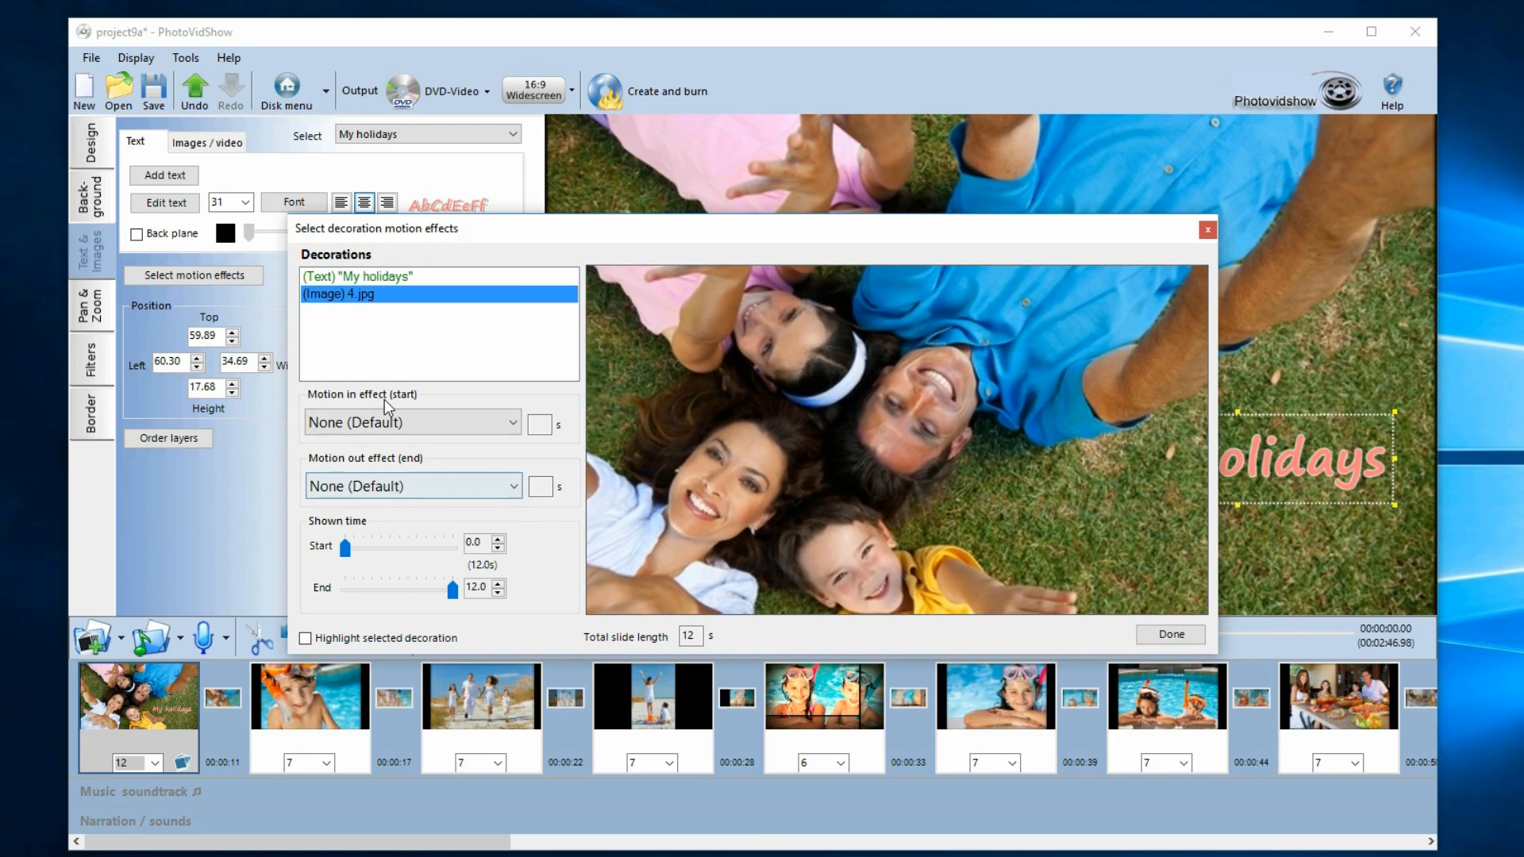
{"action": "left_click", "coordinate": [343, 276]}
{"action": "left_click", "coordinate": [342, 295]}
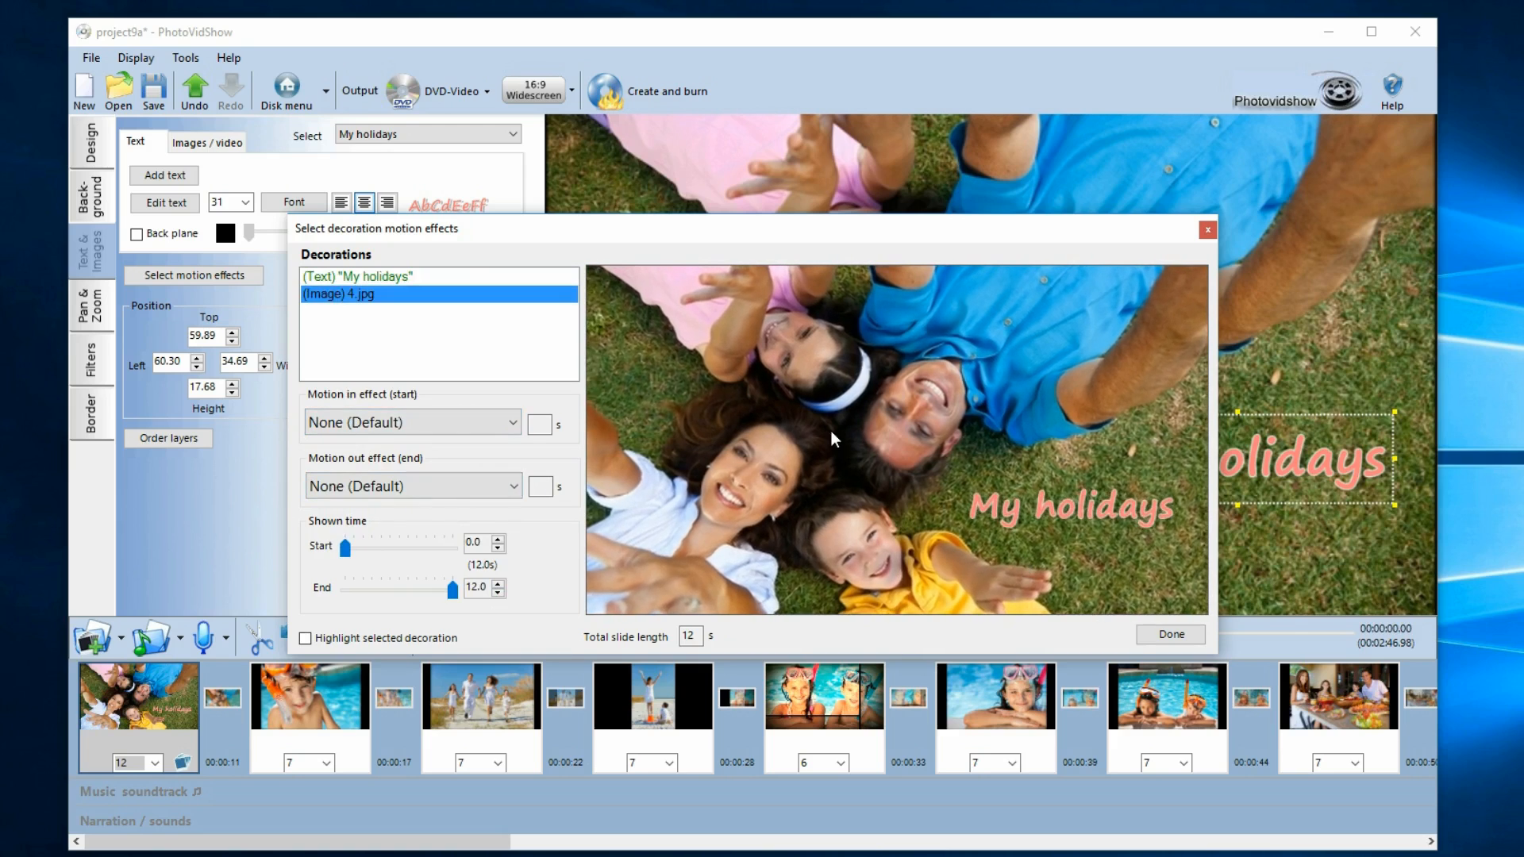
{"action": "left_click", "coordinate": [378, 278]}
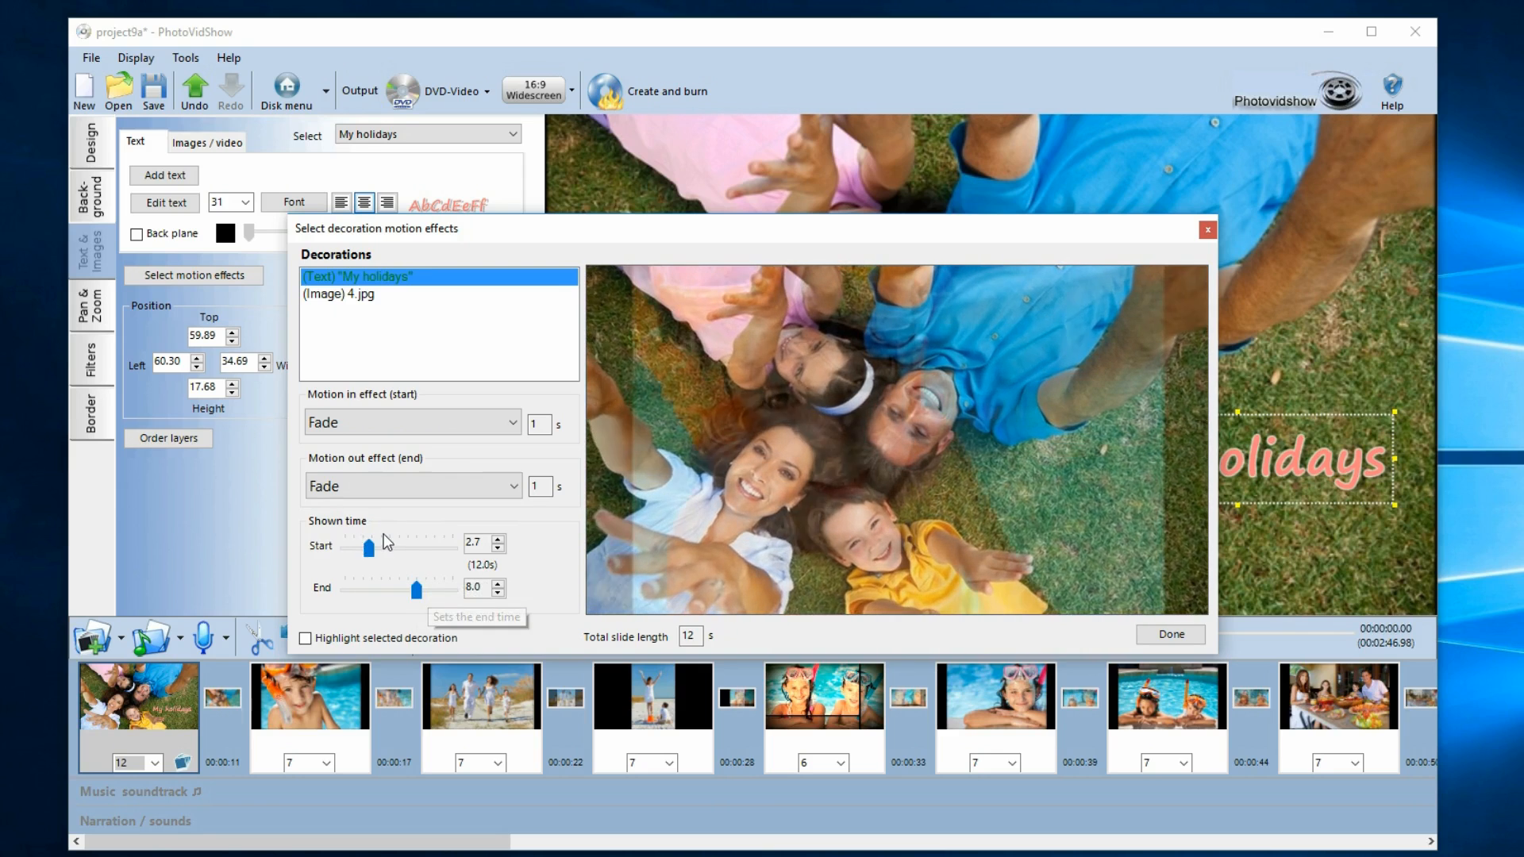
Step: Try the MoveDownLeft motion in effect on the "My holidays" text
{"action": "mouse_move", "coordinate": [470, 233]}
{"action": "left_mouse_down"}
{"action": "mouse_move", "coordinate": [603, 230]}
{"action": "mouse_move", "coordinate": [453, 219]}
{"action": "left_mouse_up"}
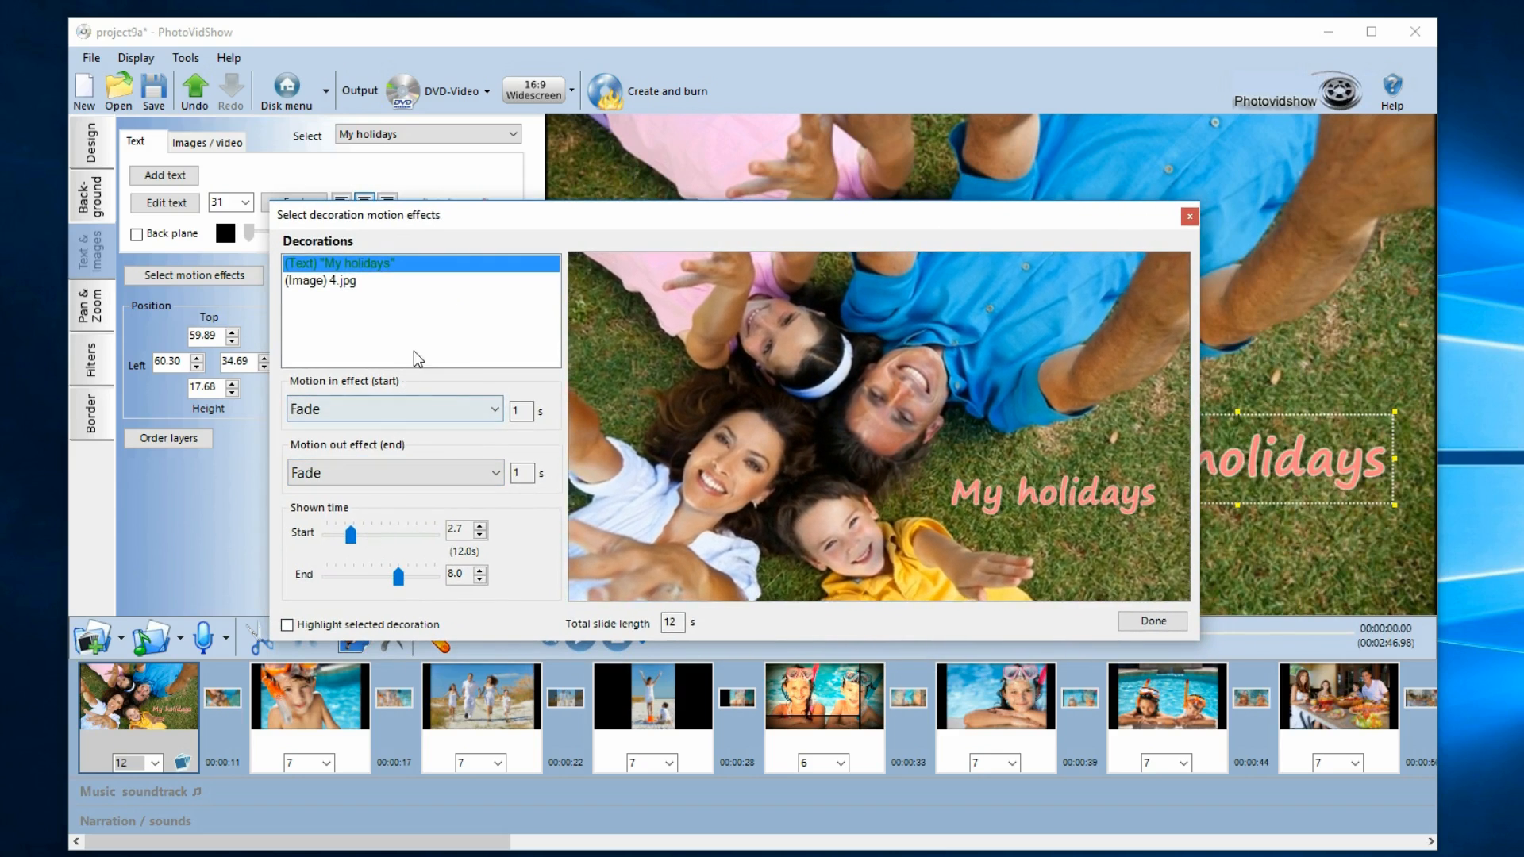
{"action": "left_click", "coordinate": [483, 410]}
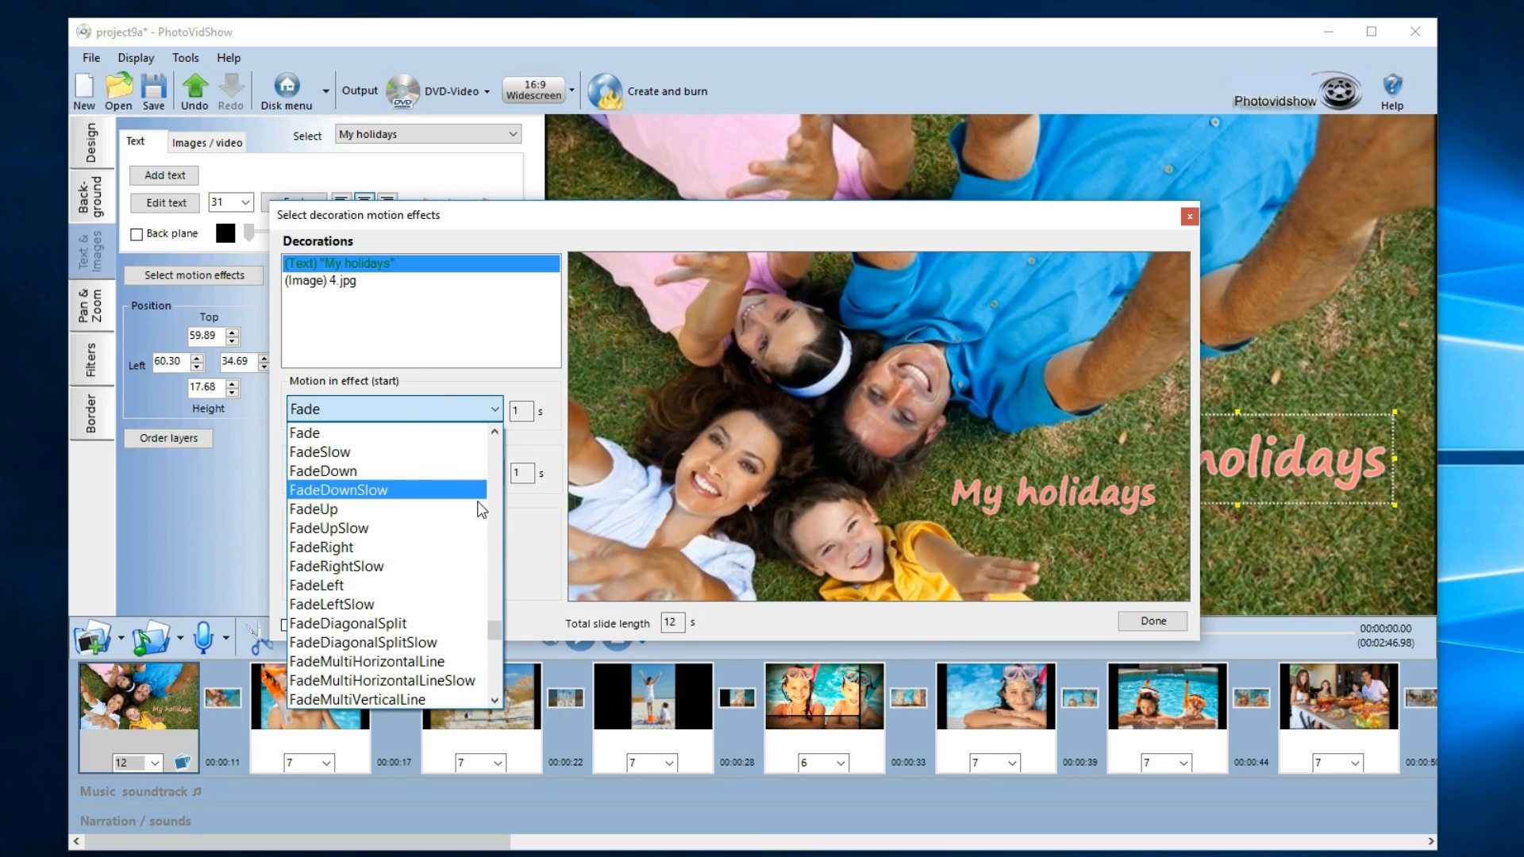
{"action": "left_click", "coordinate": [417, 412]}
{"action": "left_click", "coordinate": [417, 412]}
{"action": "left_click_drag", "start_coordinate": [498, 634], "coordinate": [490, 510]}
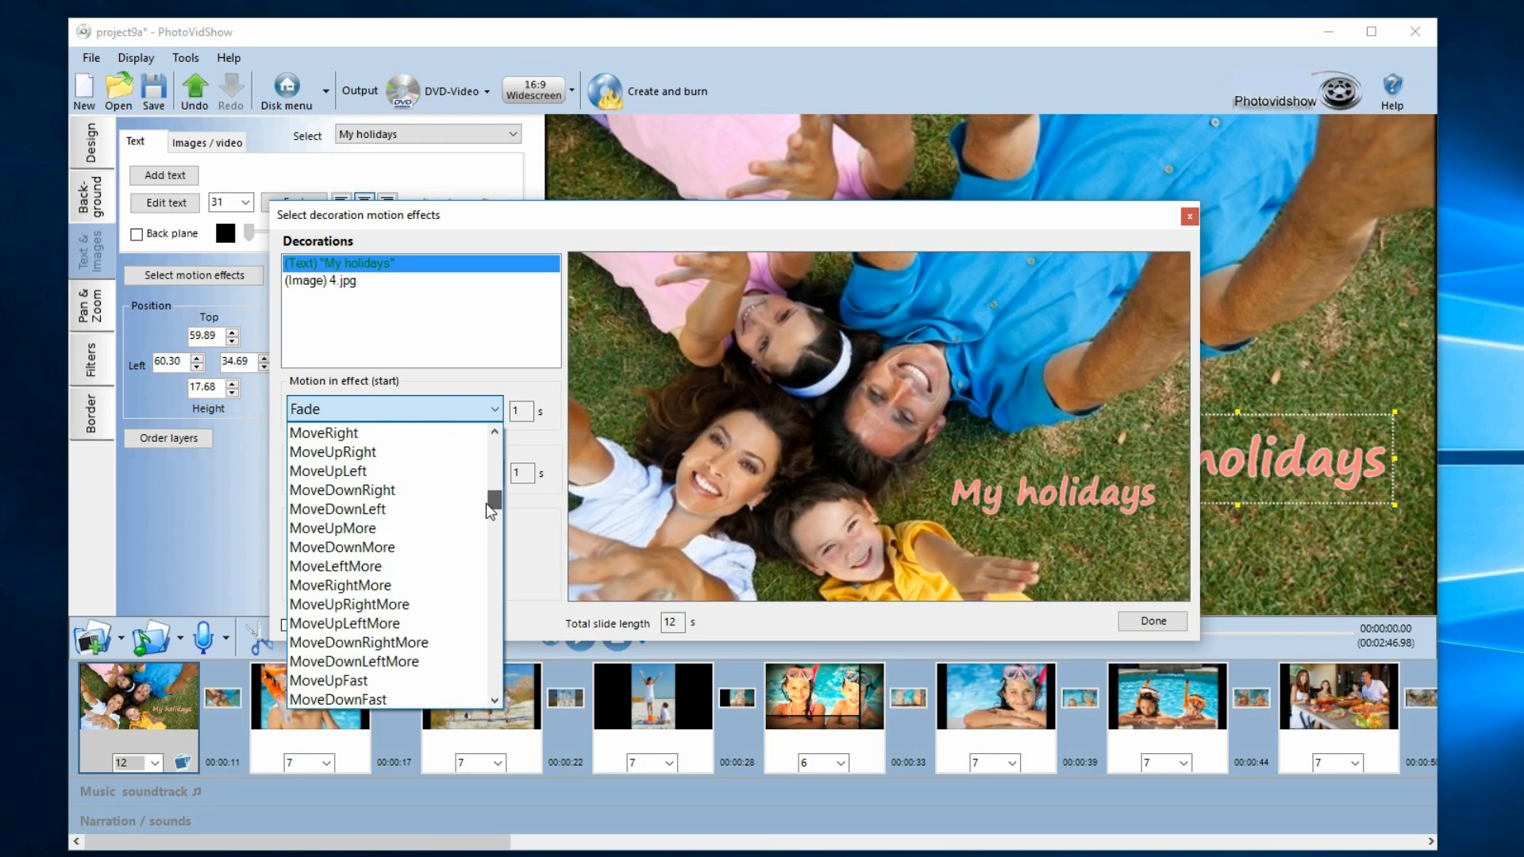
{"action": "left_click", "coordinate": [442, 507]}
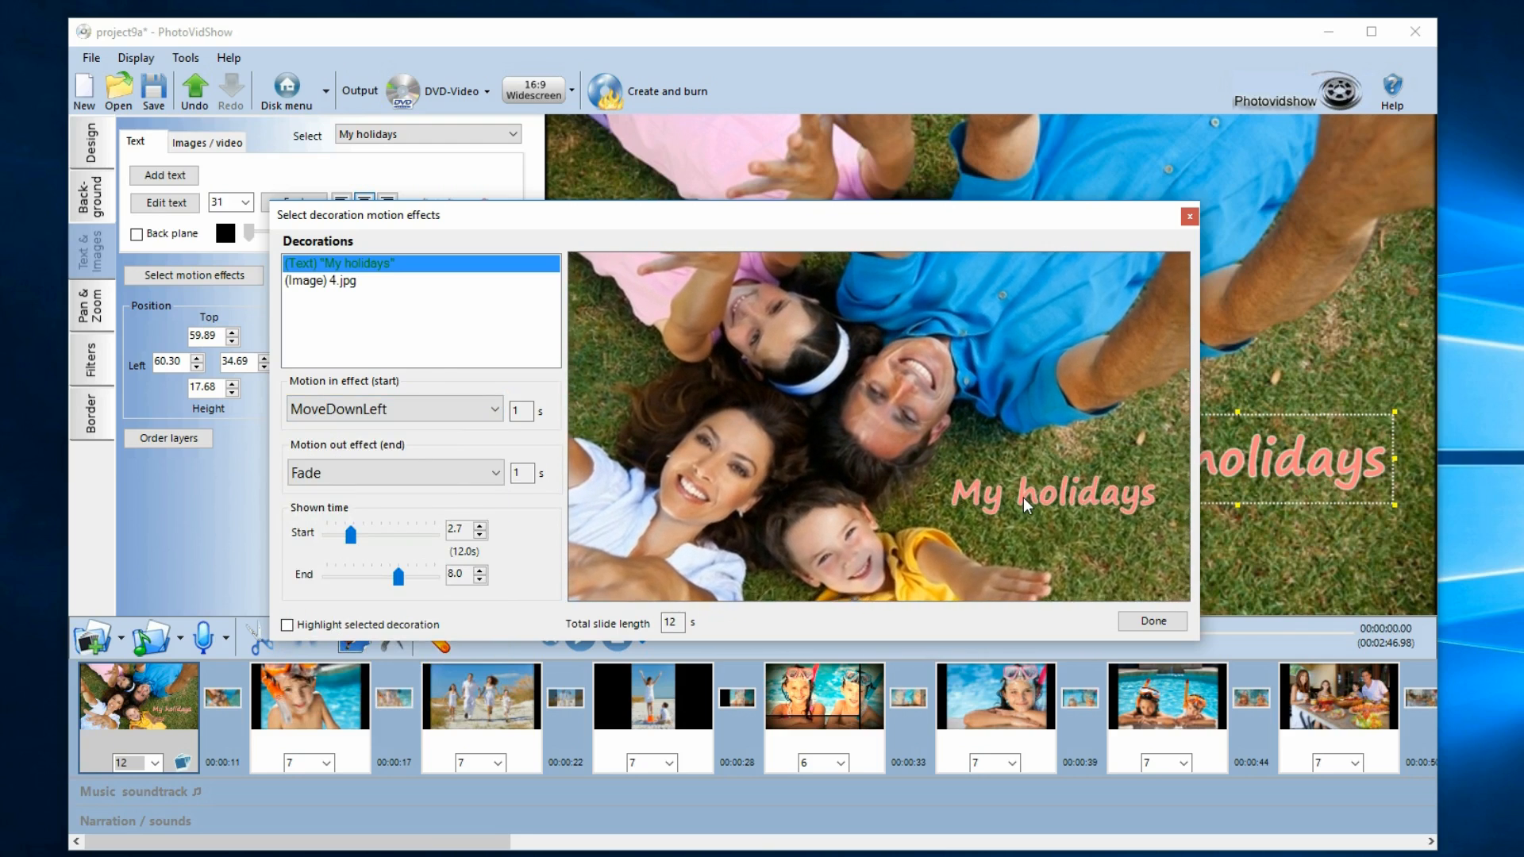
Step: Try the MoveDownLeftMore and MoveOutLeft motion in effects on the "My holidays" text
{"action": "left_click", "coordinate": [432, 418]}
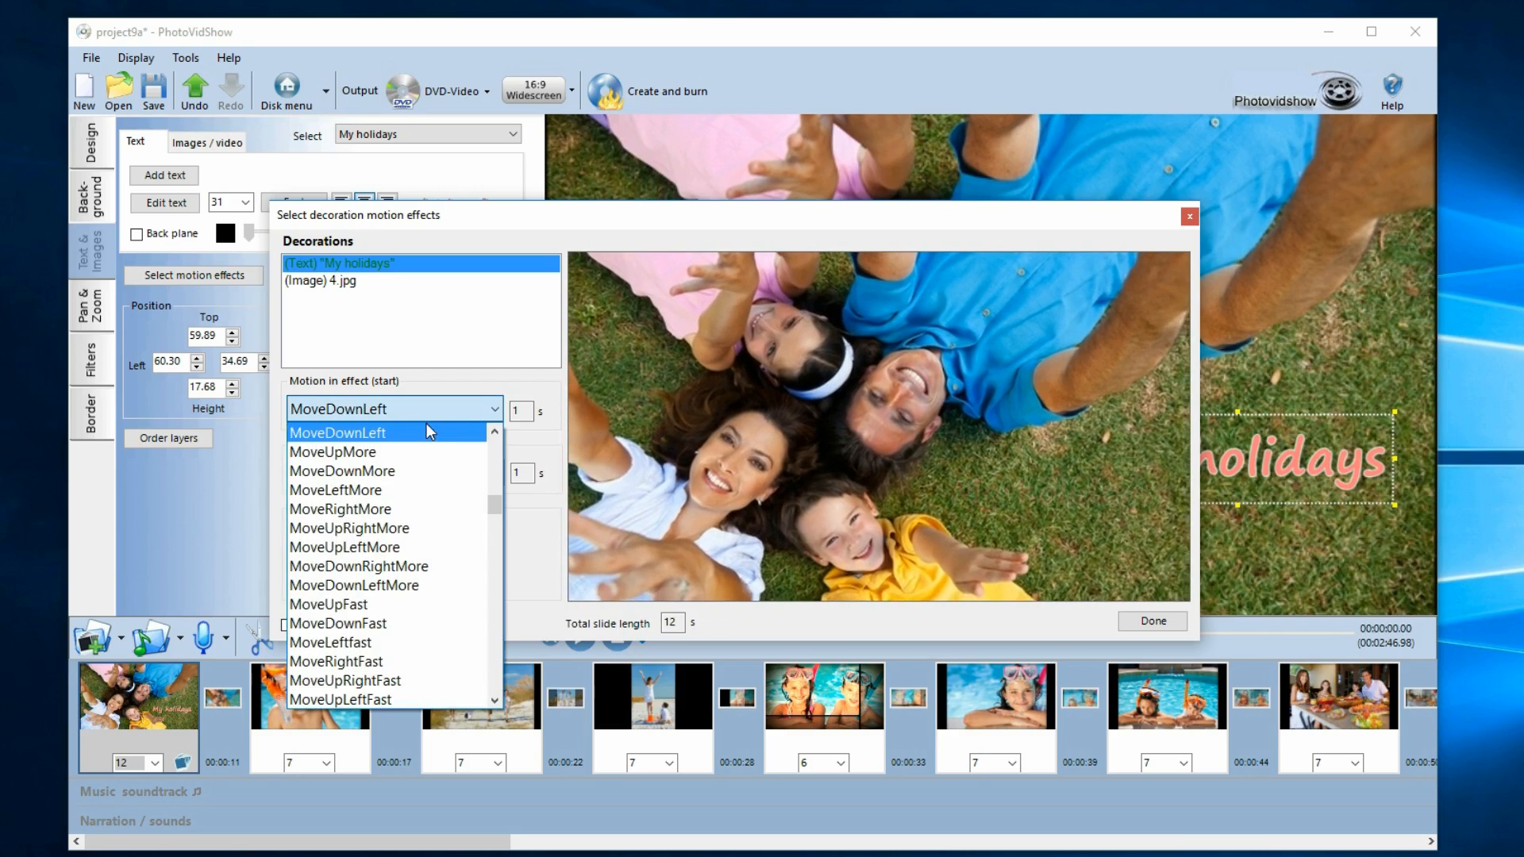
{"action": "left_click", "coordinate": [371, 587]}
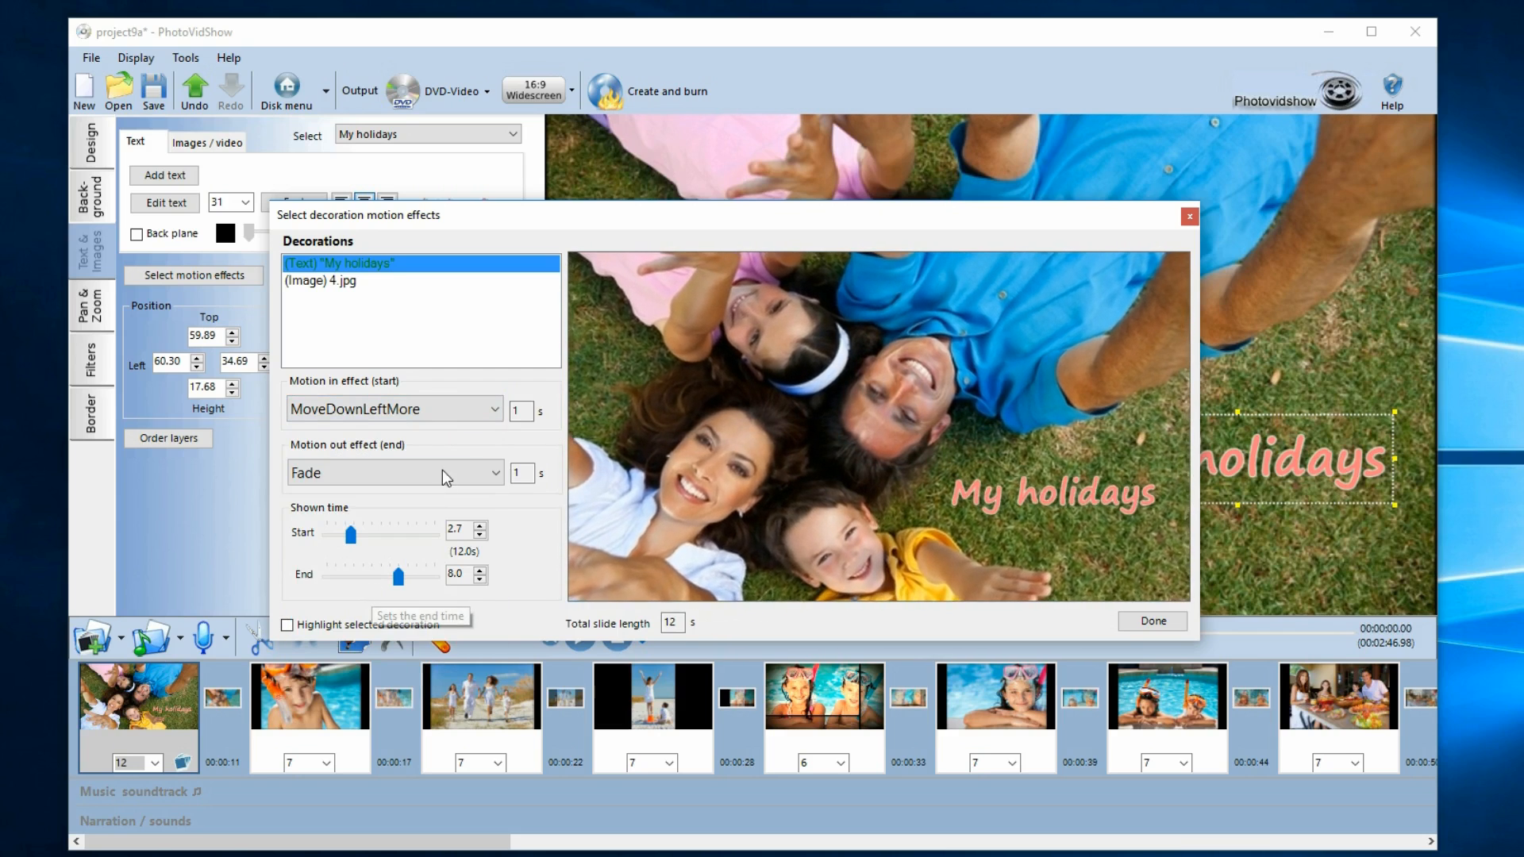
{"action": "left_click", "coordinate": [451, 412]}
{"action": "scroll", "coordinate": [381, 571], "scroll_direction": "down", "scroll_amount": 3}
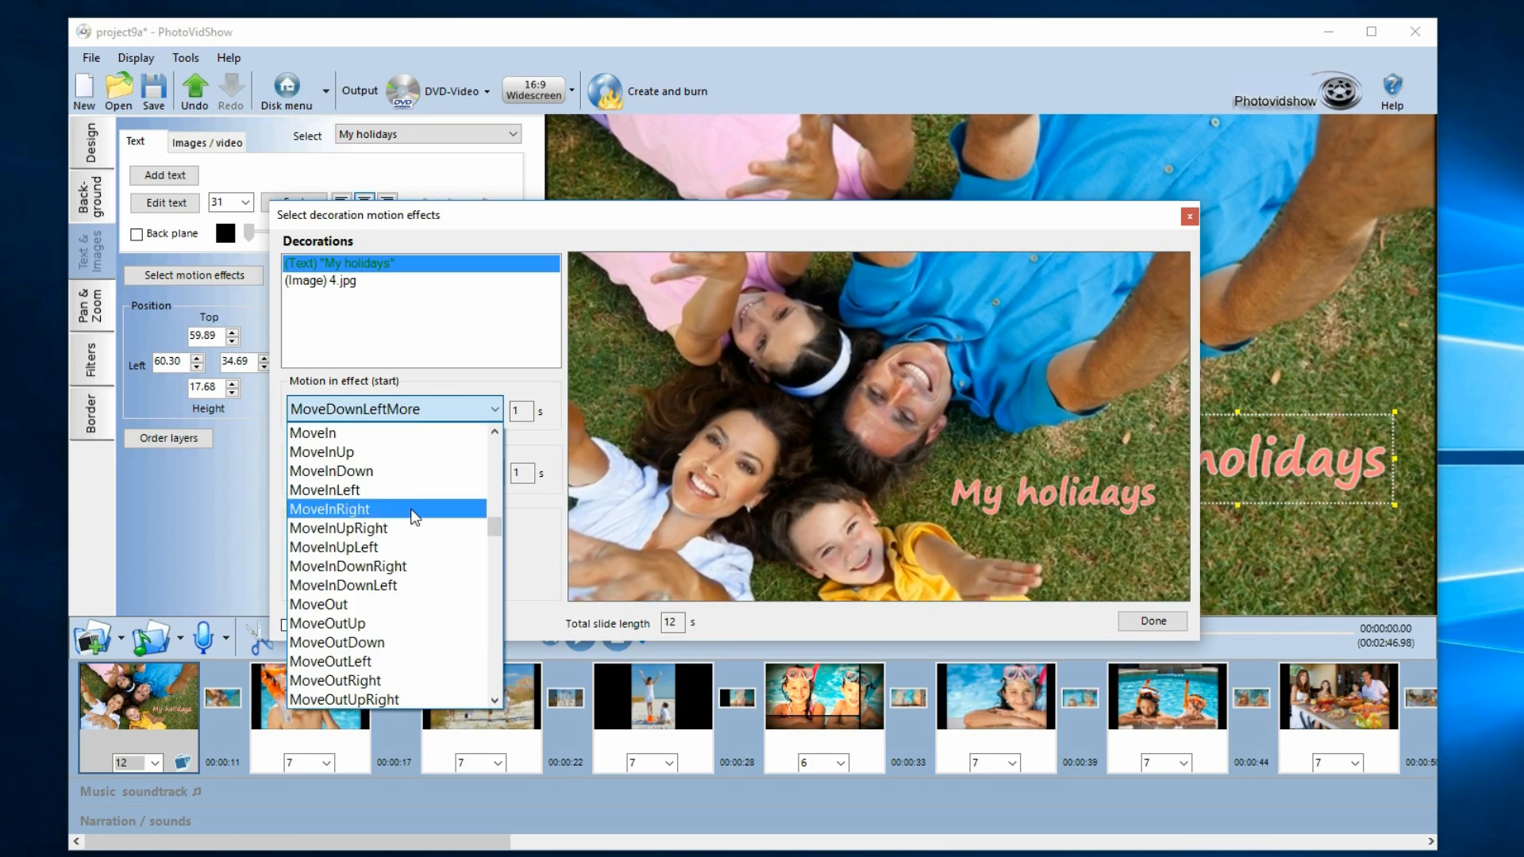
{"action": "left_click", "coordinate": [384, 643]}
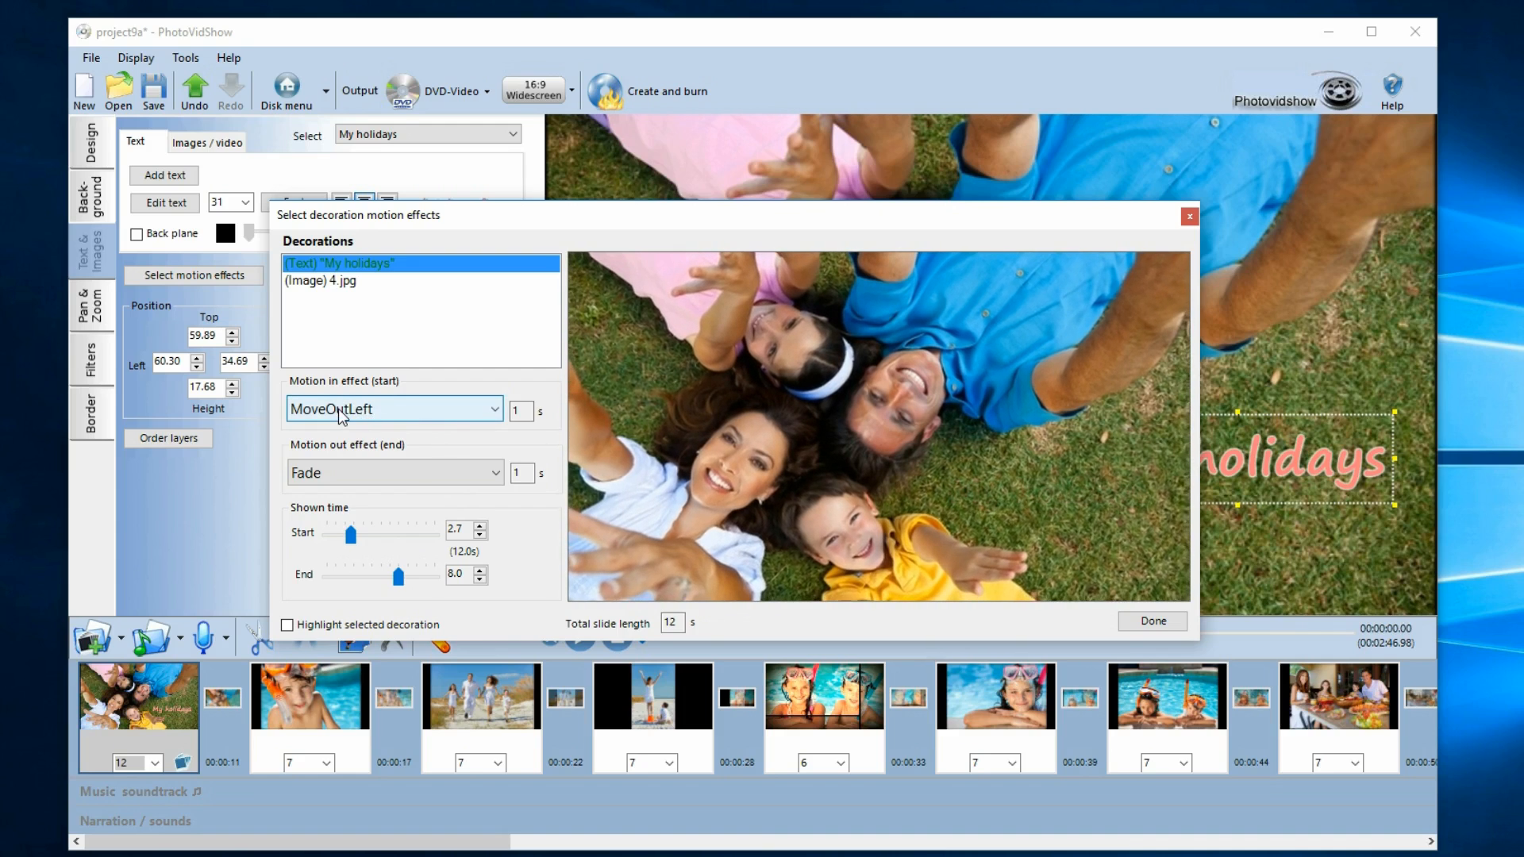
Step: Try the spring motion in effects from SpringUp through SpringOutDown on the "My holidays" text
{"action": "scroll", "coordinate": [361, 417], "scroll_direction": "up", "scroll_amount": 1}
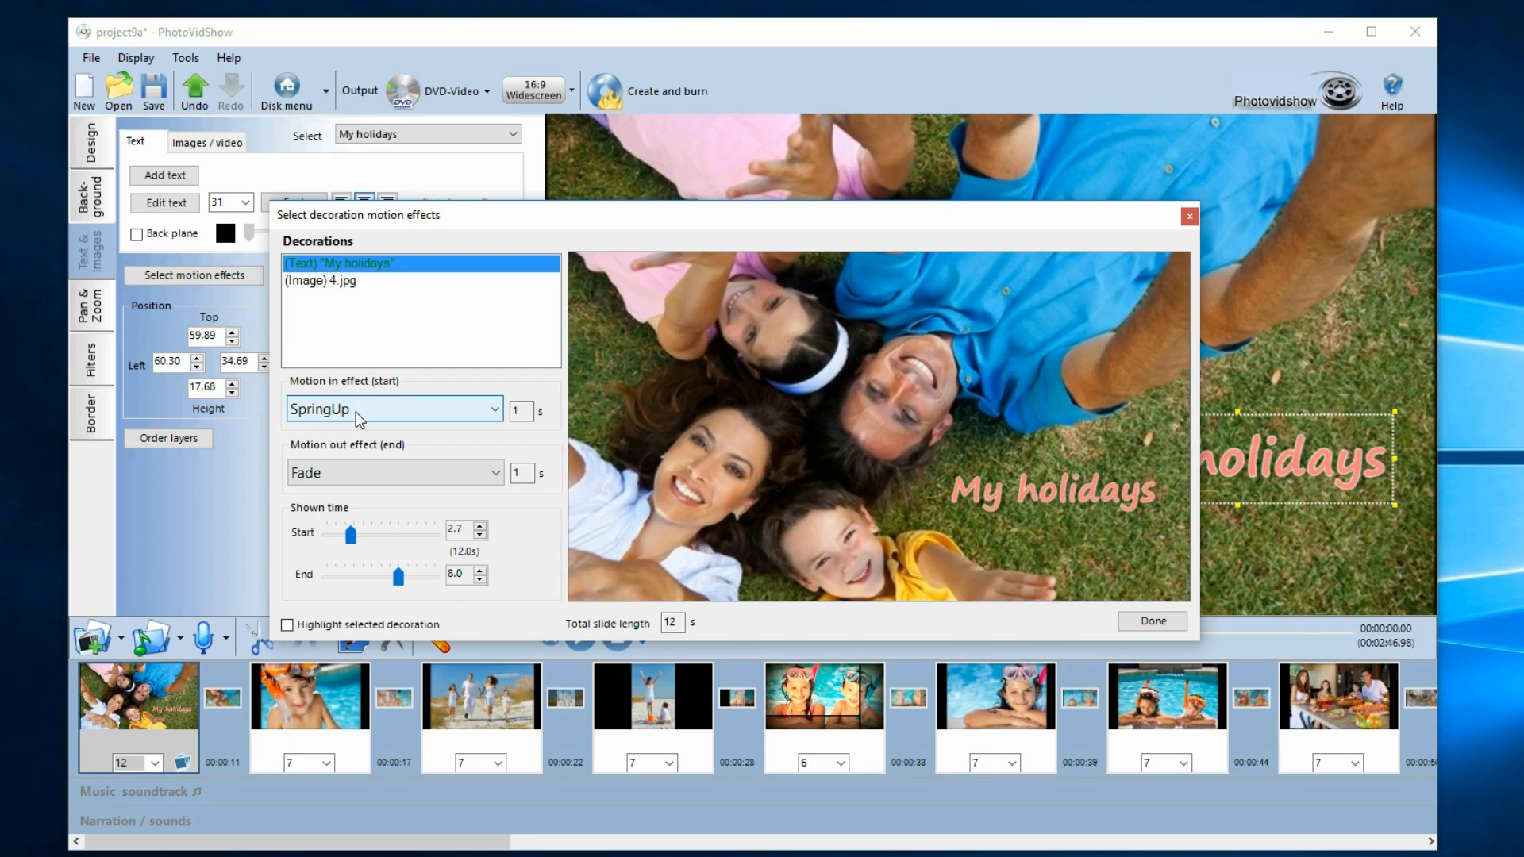
{"action": "scroll", "coordinate": [356, 411], "scroll_direction": "down", "scroll_amount": 1}
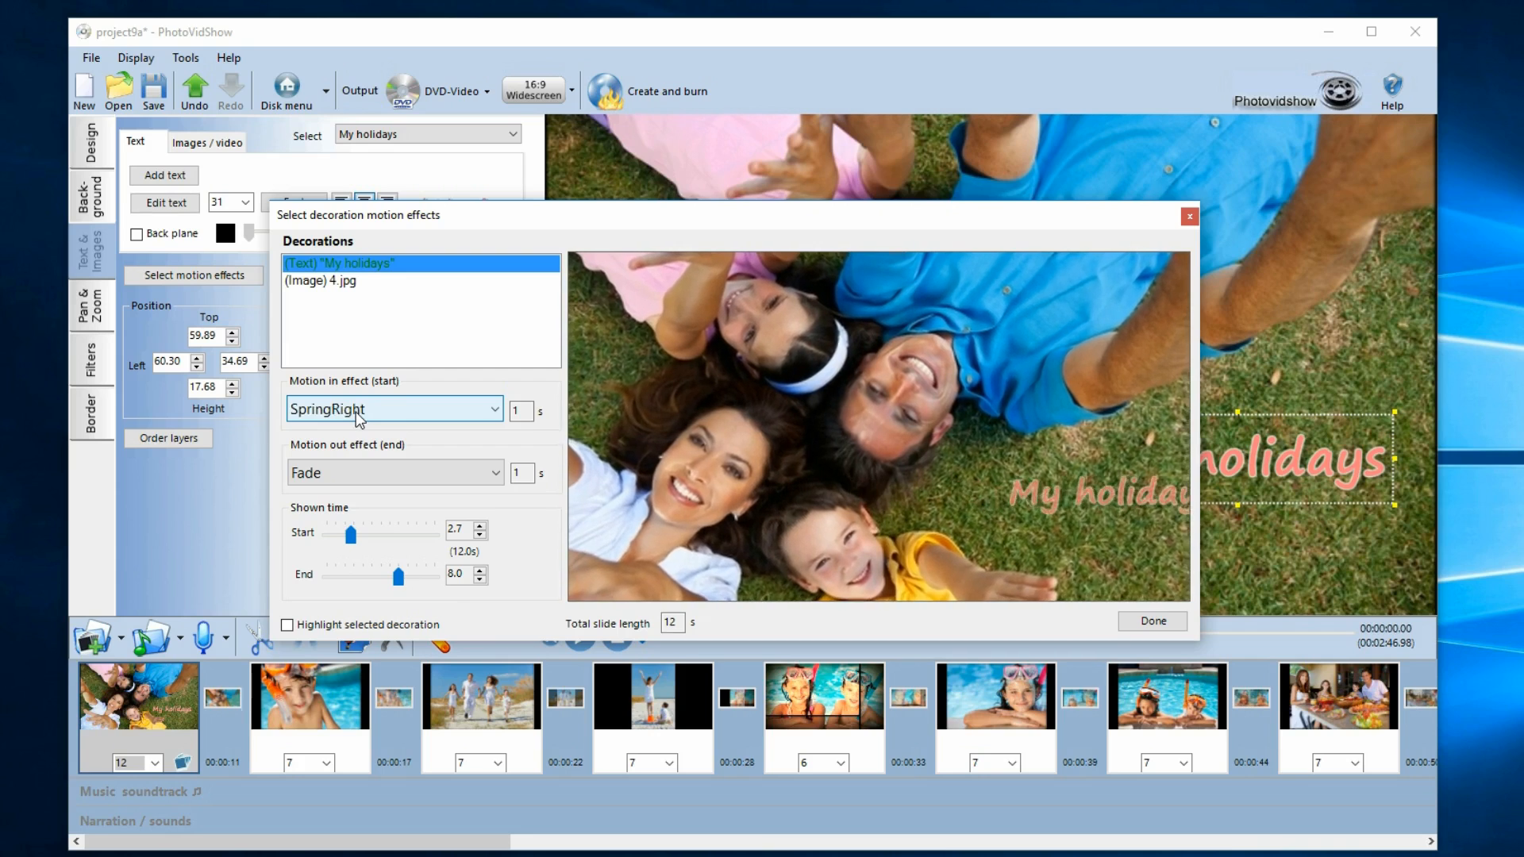
{"action": "scroll", "coordinate": [356, 414], "scroll_direction": "down", "scroll_amount": 1}
{"action": "scroll", "coordinate": [356, 415], "scroll_direction": "down", "scroll_amount": 1}
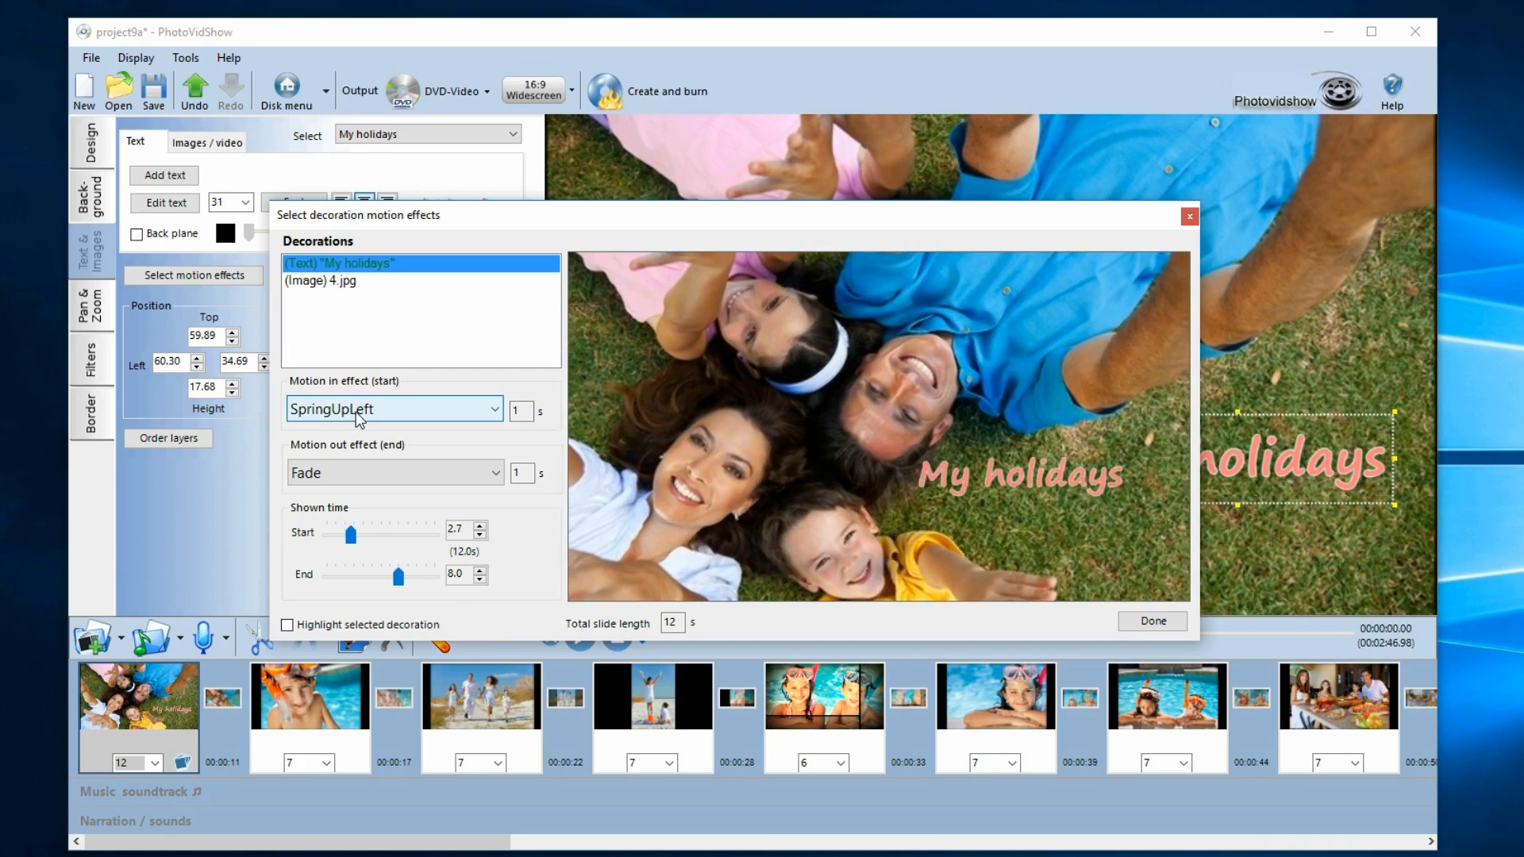
{"action": "scroll", "coordinate": [355, 412], "scroll_direction": "down", "scroll_amount": 1}
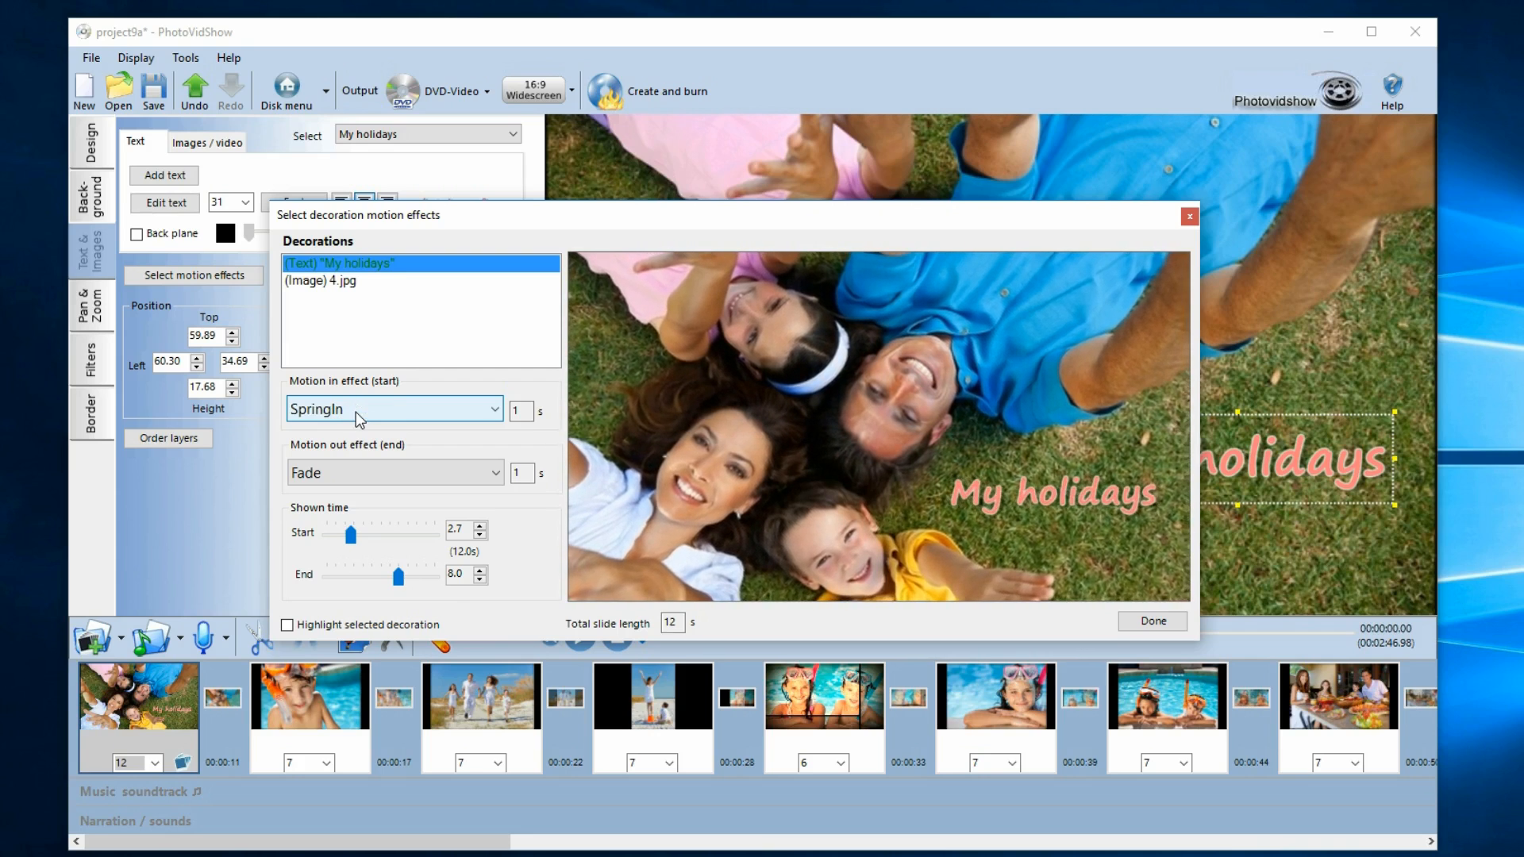
{"action": "scroll", "coordinate": [356, 412], "scroll_direction": "down", "scroll_amount": 1}
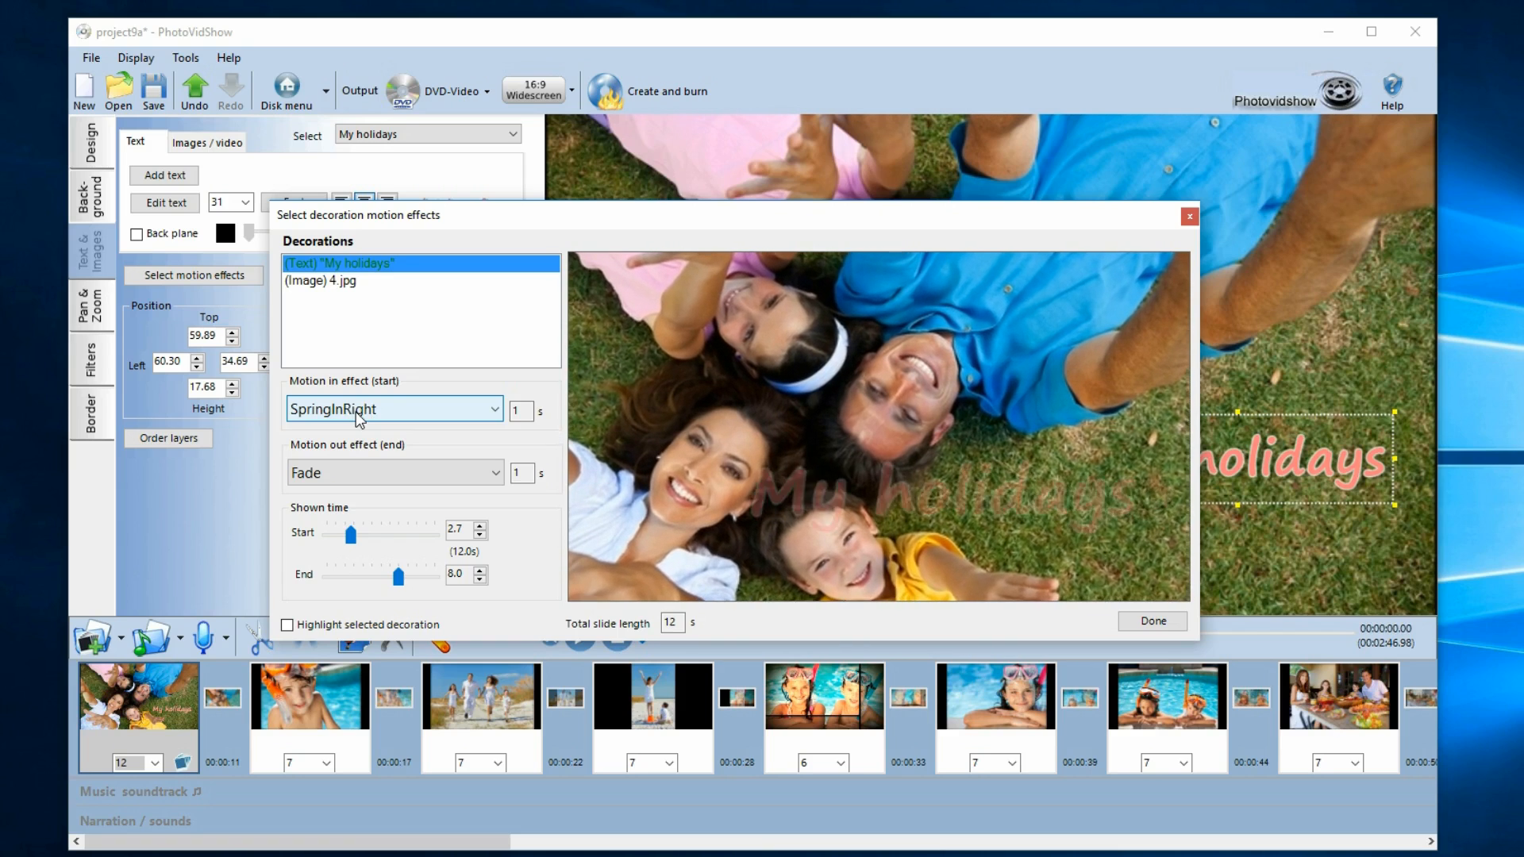
{"action": "scroll", "coordinate": [355, 412], "scroll_direction": "down", "scroll_amount": 4}
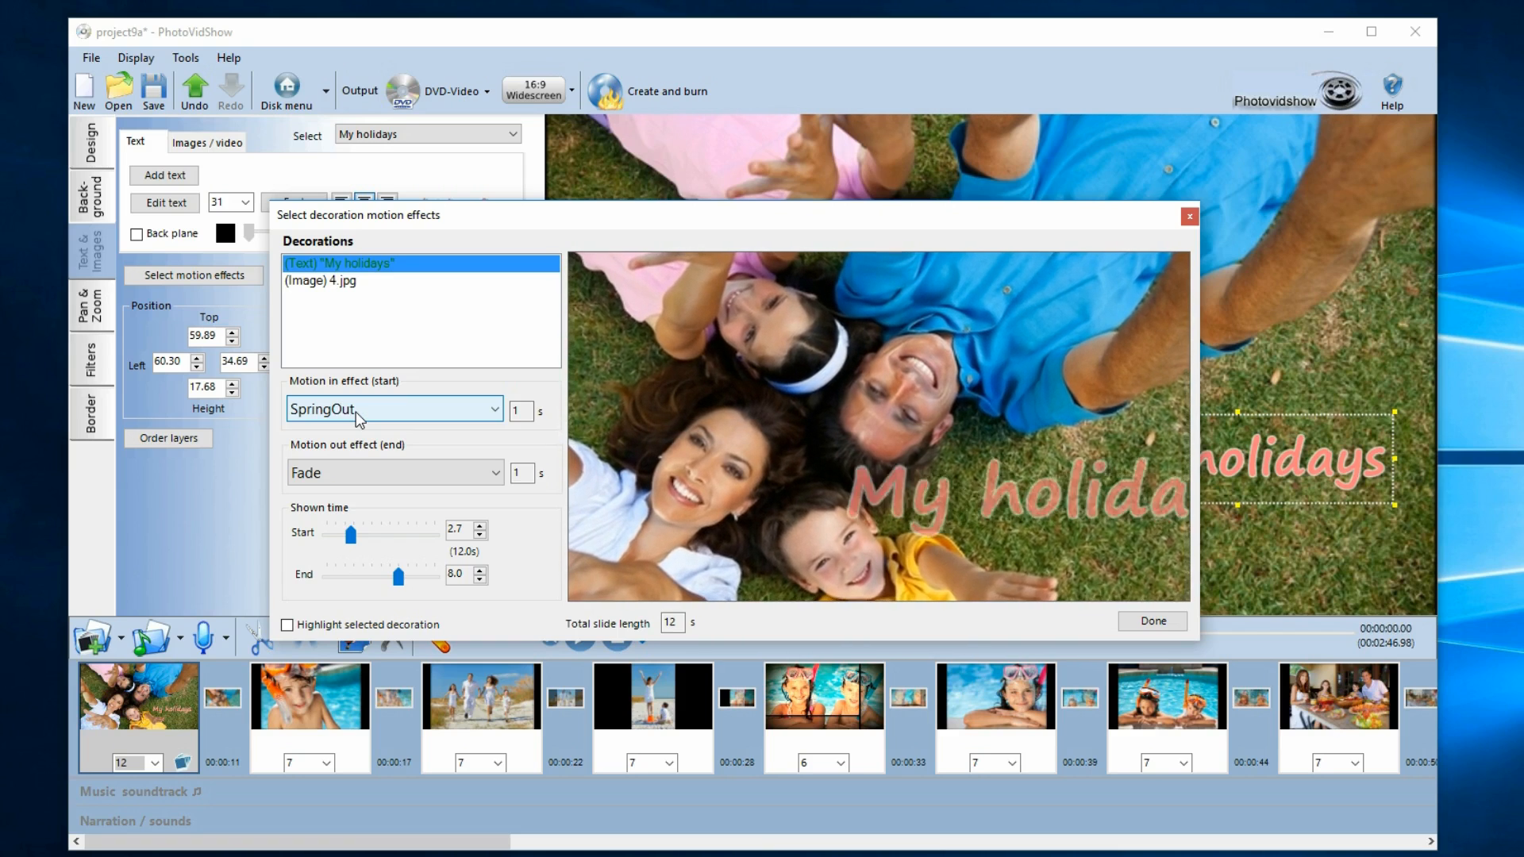
{"action": "scroll", "coordinate": [355, 412], "scroll_direction": "down", "scroll_amount": 1}
Step: Try the DelayMoveUpLeft and DelayMoveDownRight motion in effects on the "My holidays" text
{"action": "left_click", "coordinate": [355, 412]}
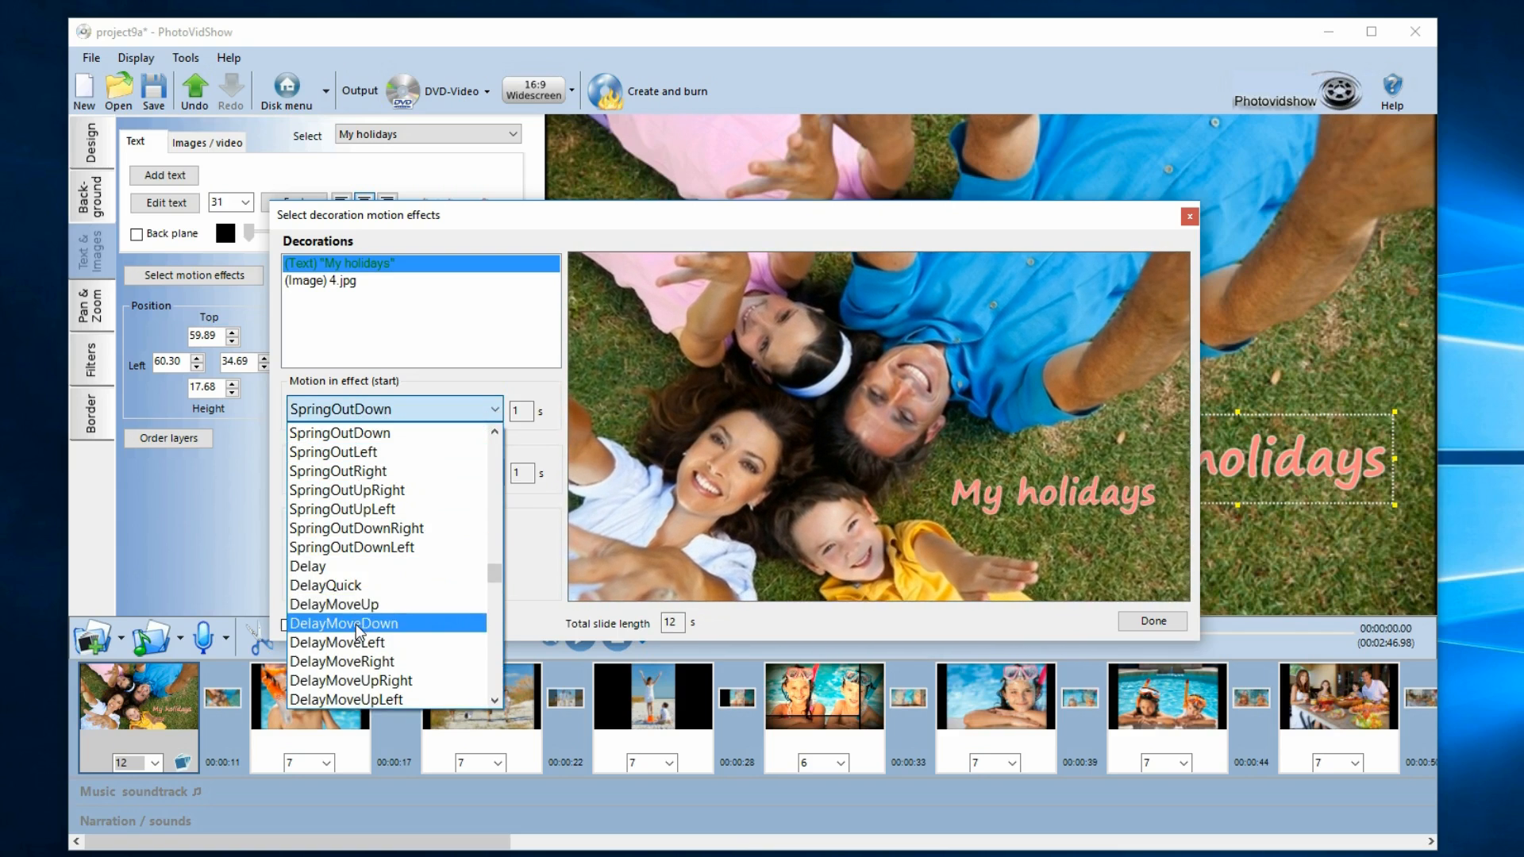
{"action": "scroll", "coordinate": [334, 627], "scroll_direction": "down", "scroll_amount": 2}
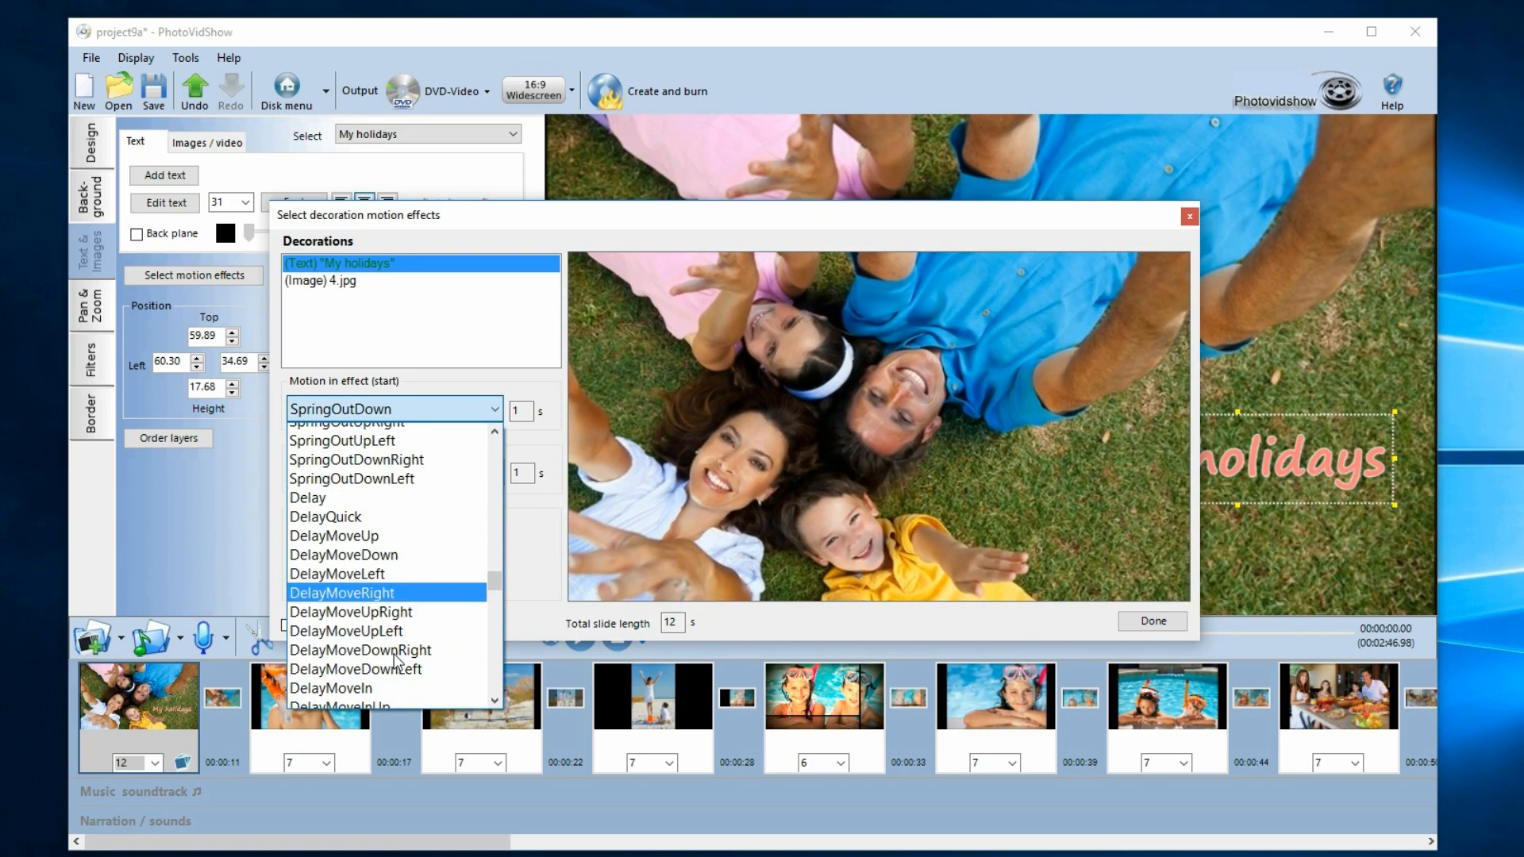
{"action": "left_click", "coordinate": [378, 587]}
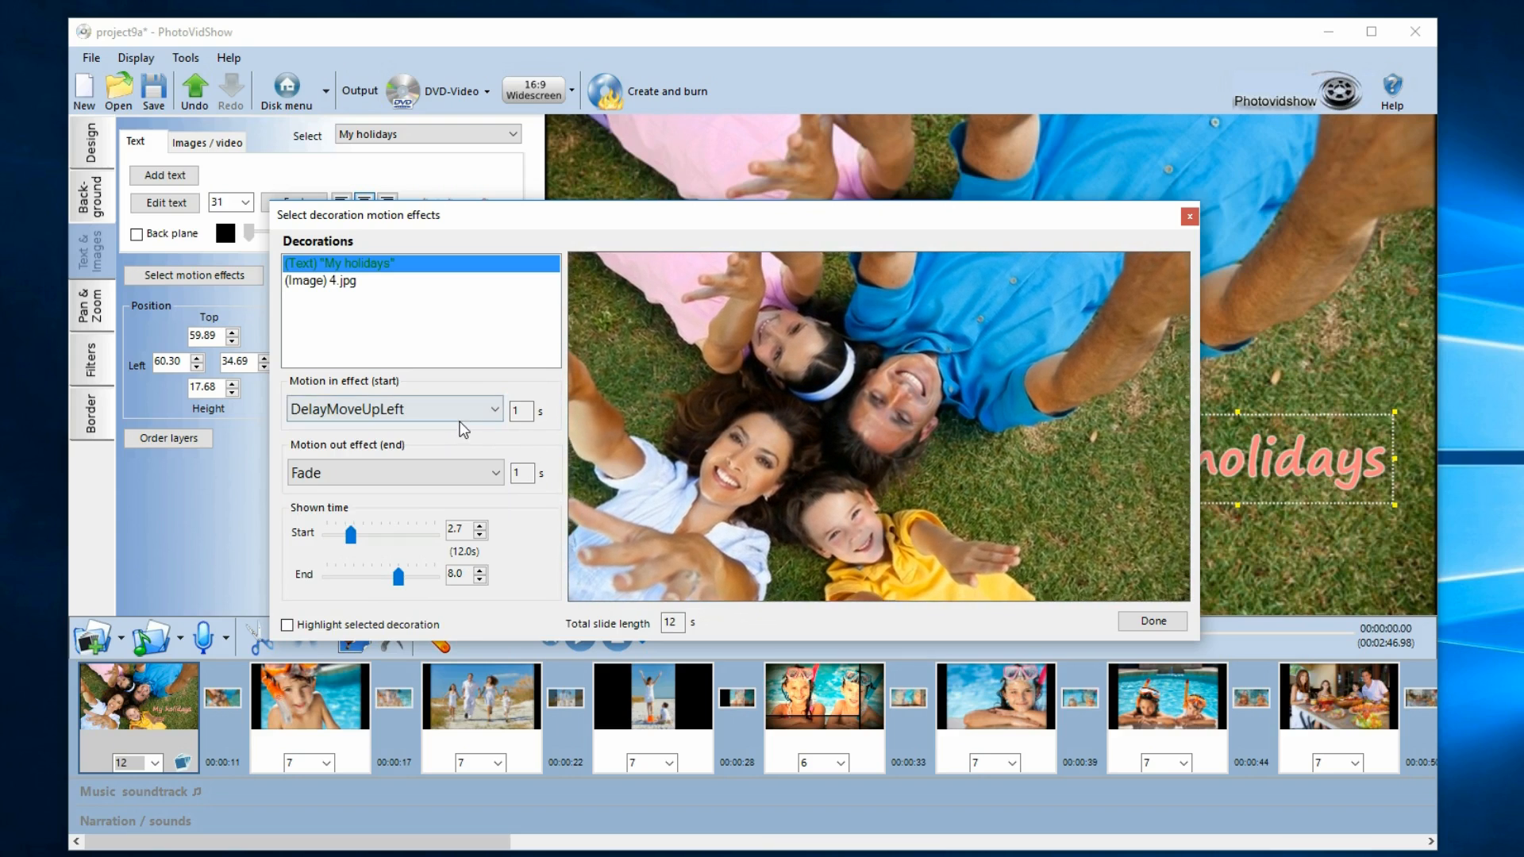
{"action": "scroll", "coordinate": [385, 417], "scroll_direction": "up", "scroll_amount": 1}
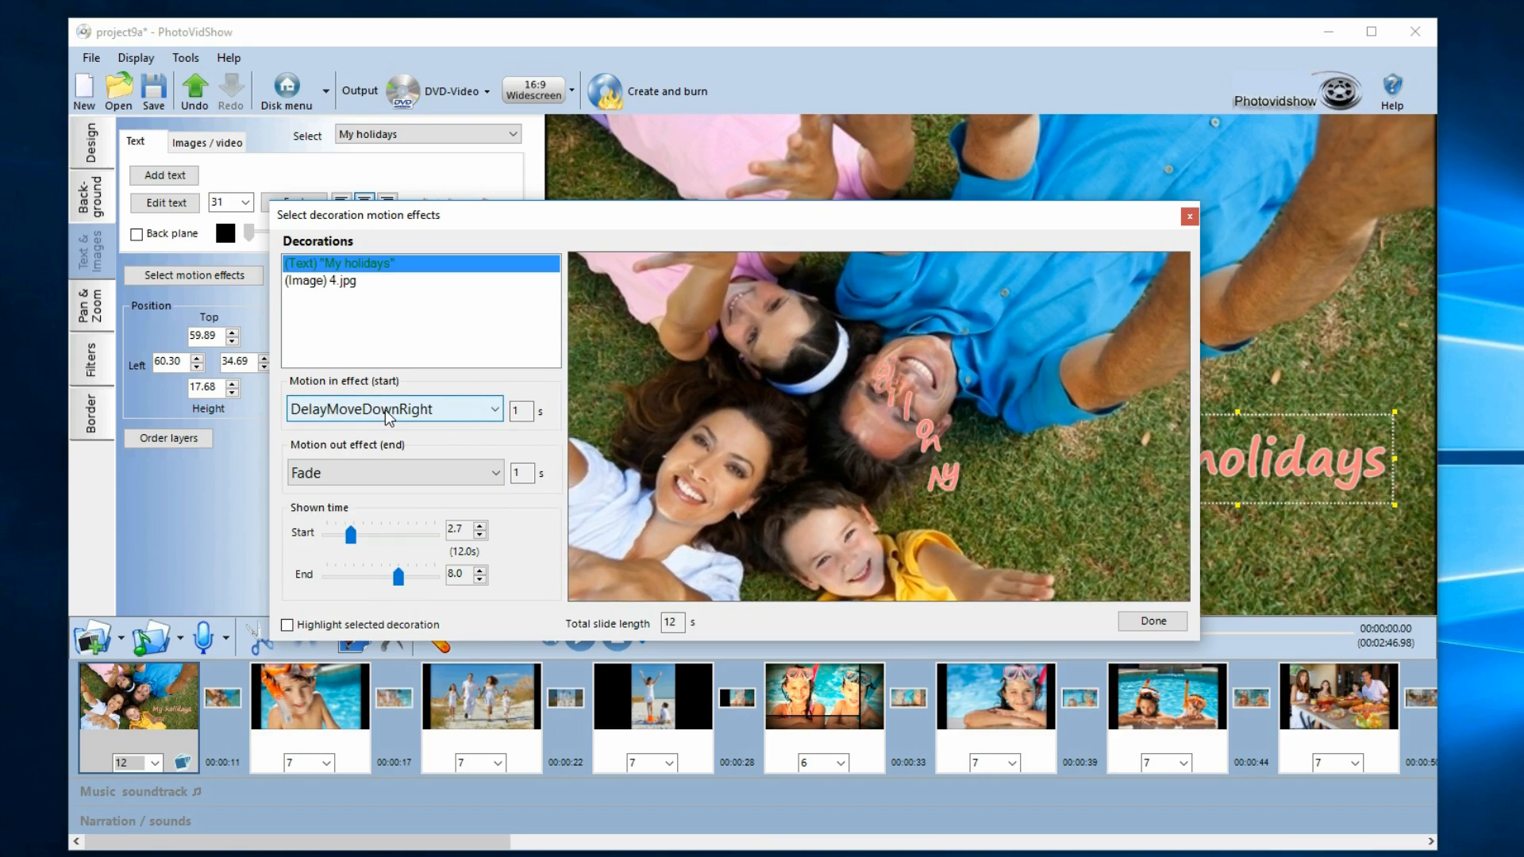
Step: Try the ScrollDown motion in effect on the "My holidays" text
{"action": "left_click", "coordinate": [391, 410]}
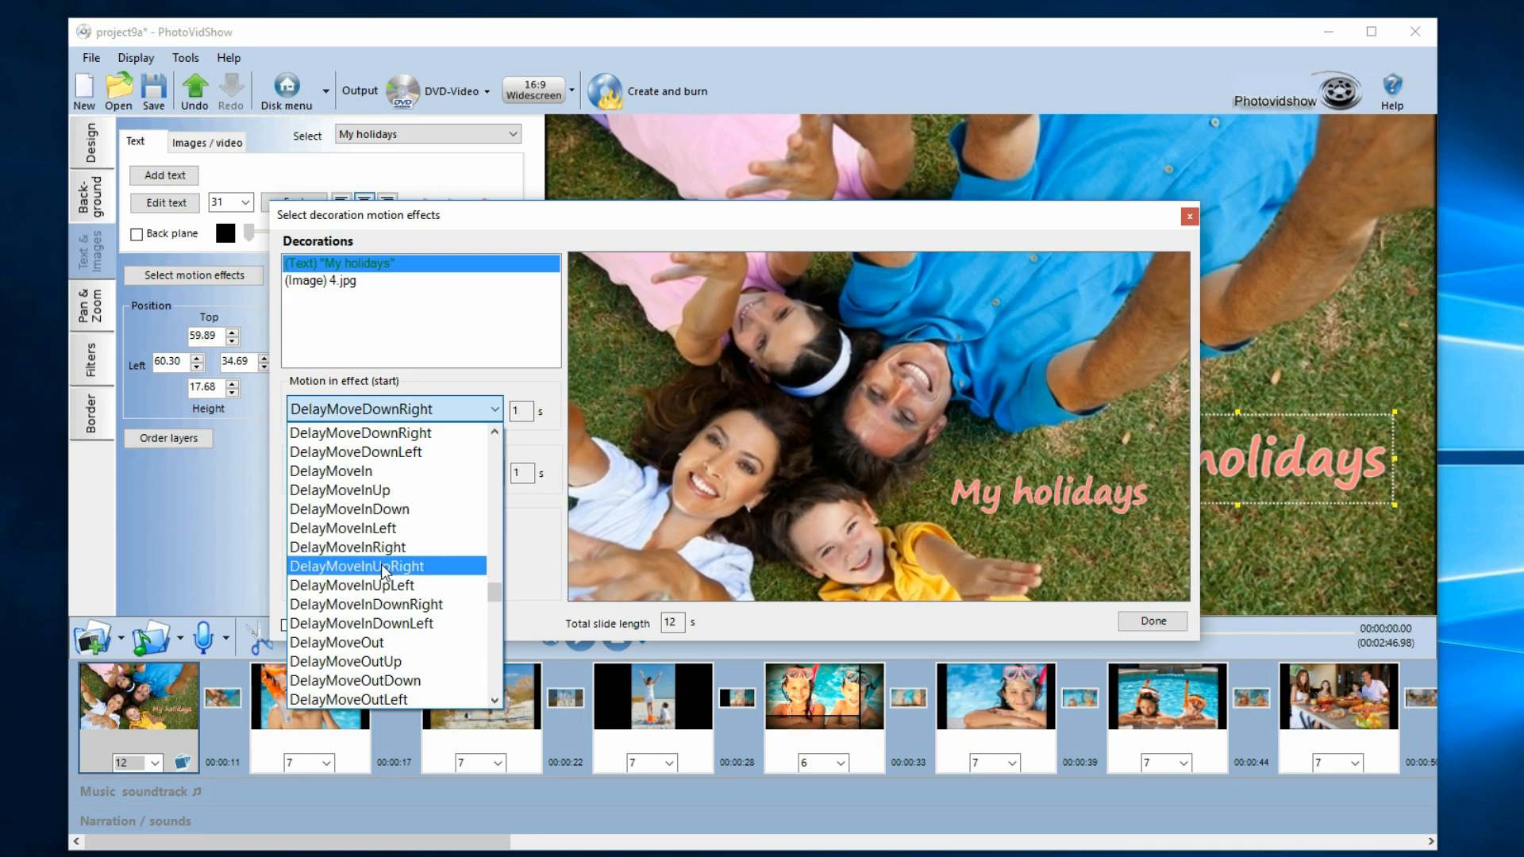
{"action": "scroll", "coordinate": [380, 563], "scroll_direction": "down", "scroll_amount": 2}
{"action": "left_click", "coordinate": [370, 663]}
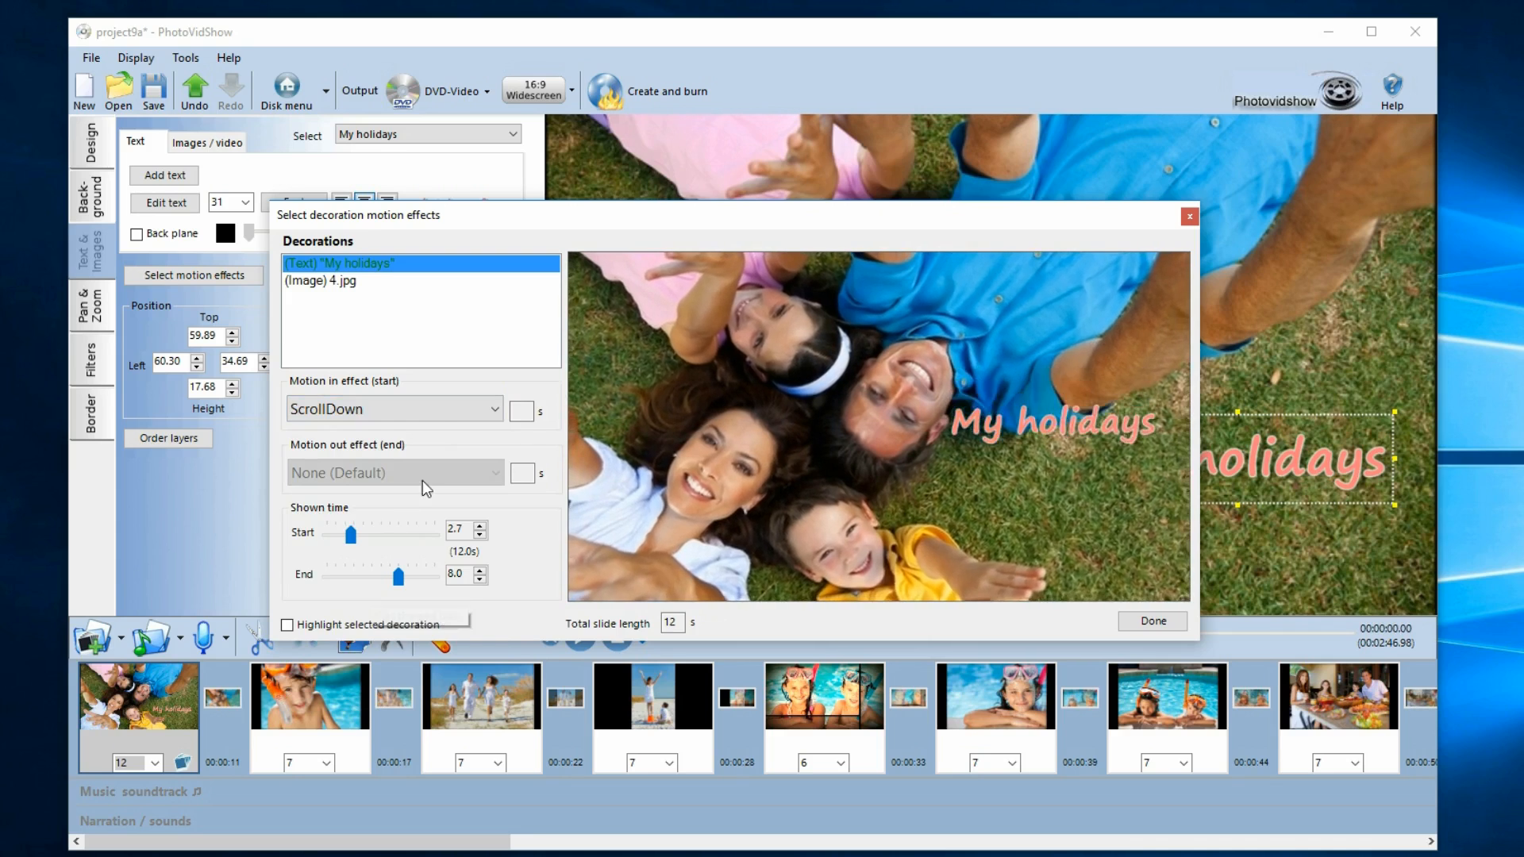
Step: Set the motion in effect of the "My holidays" text to MoveLeft
{"action": "left_click", "coordinate": [437, 408]}
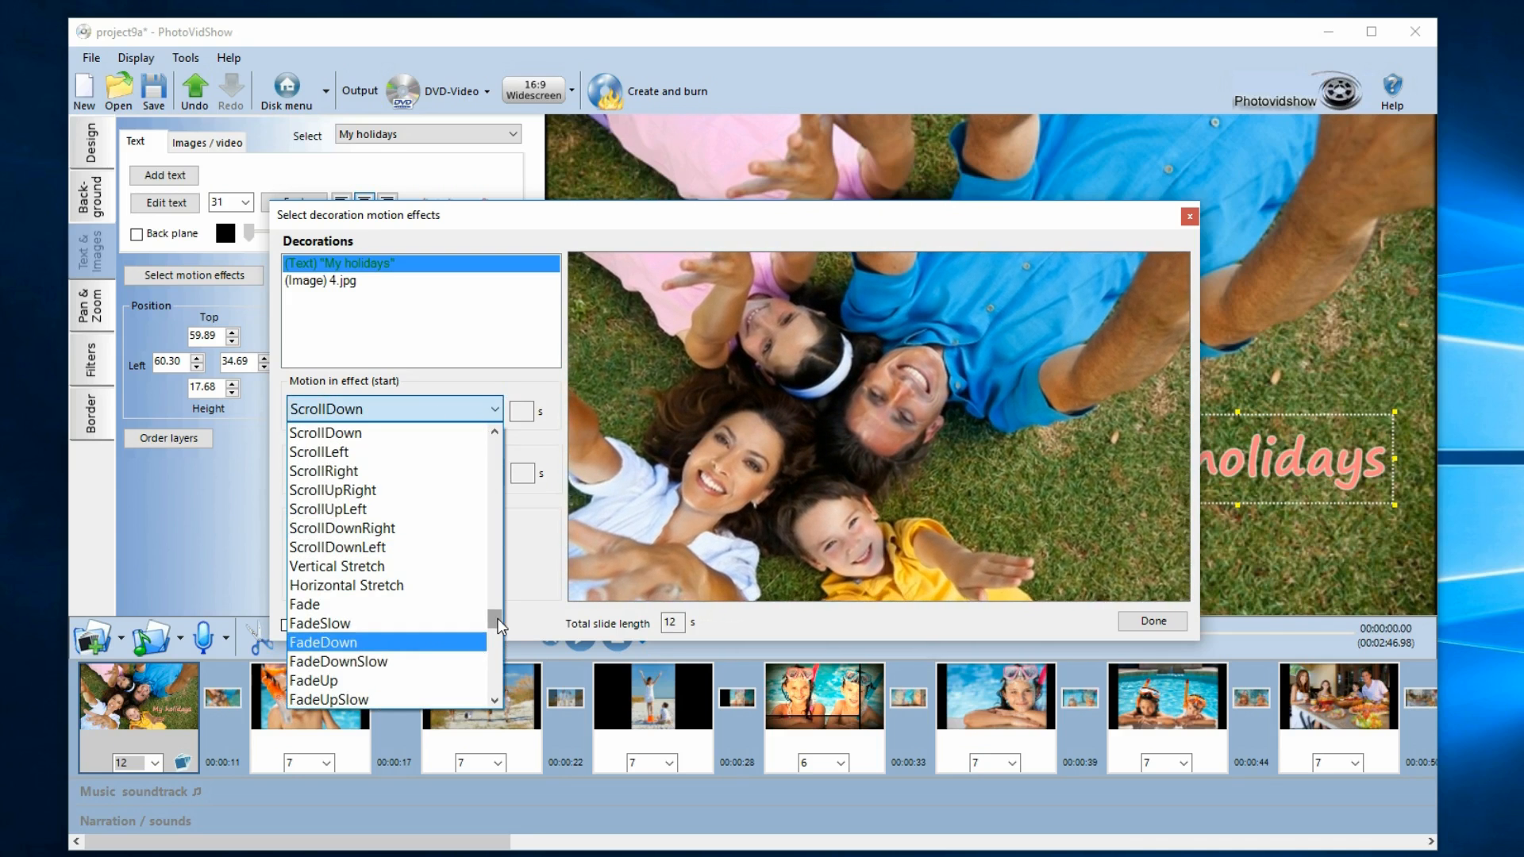
{"action": "left_click_drag", "start_coordinate": [495, 617], "coordinate": [501, 489]}
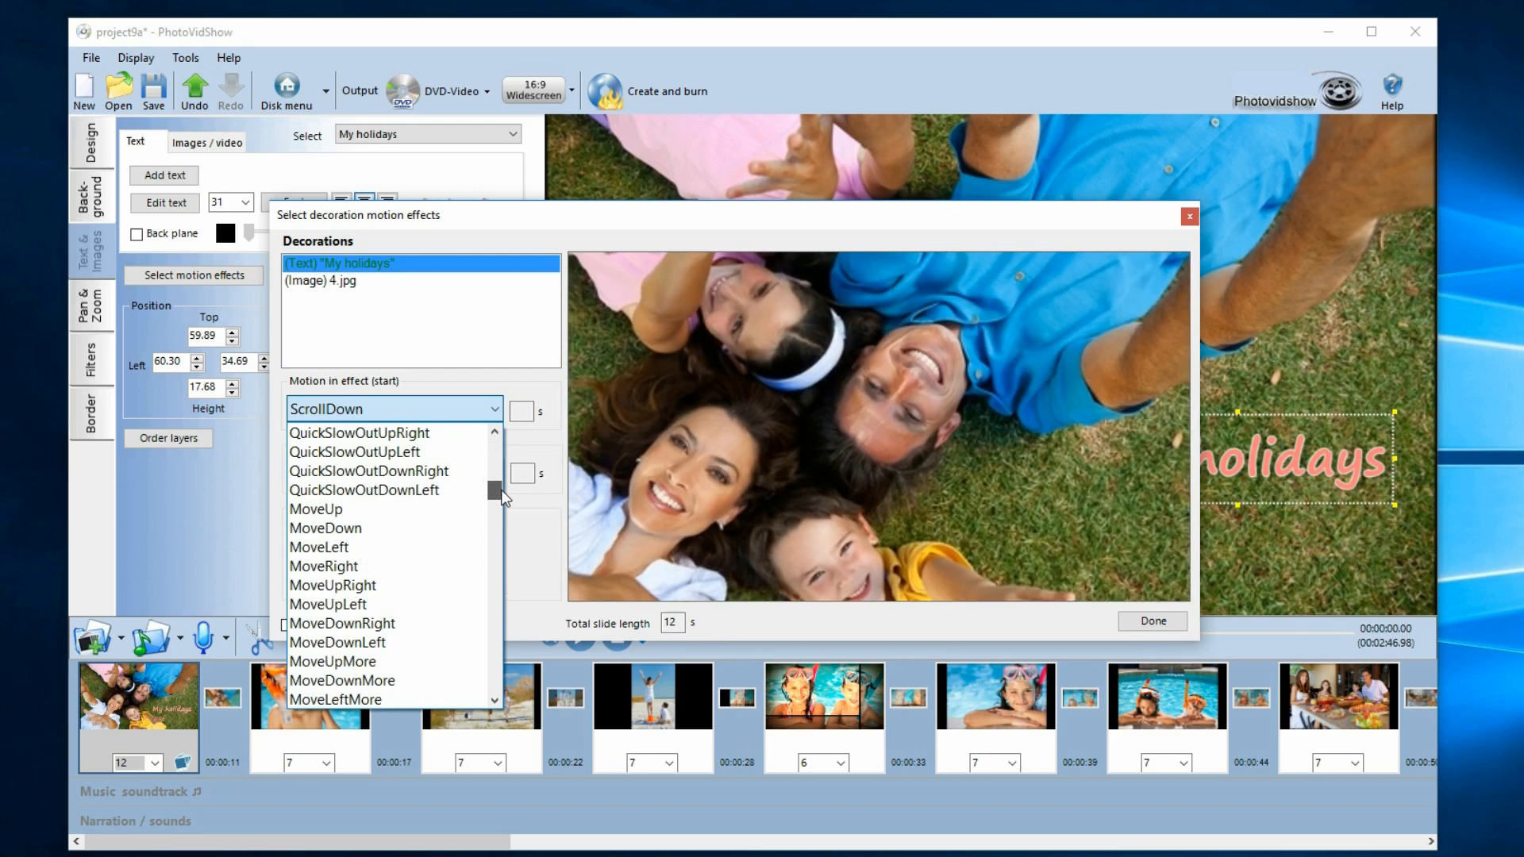
{"action": "left_click", "coordinate": [420, 547]}
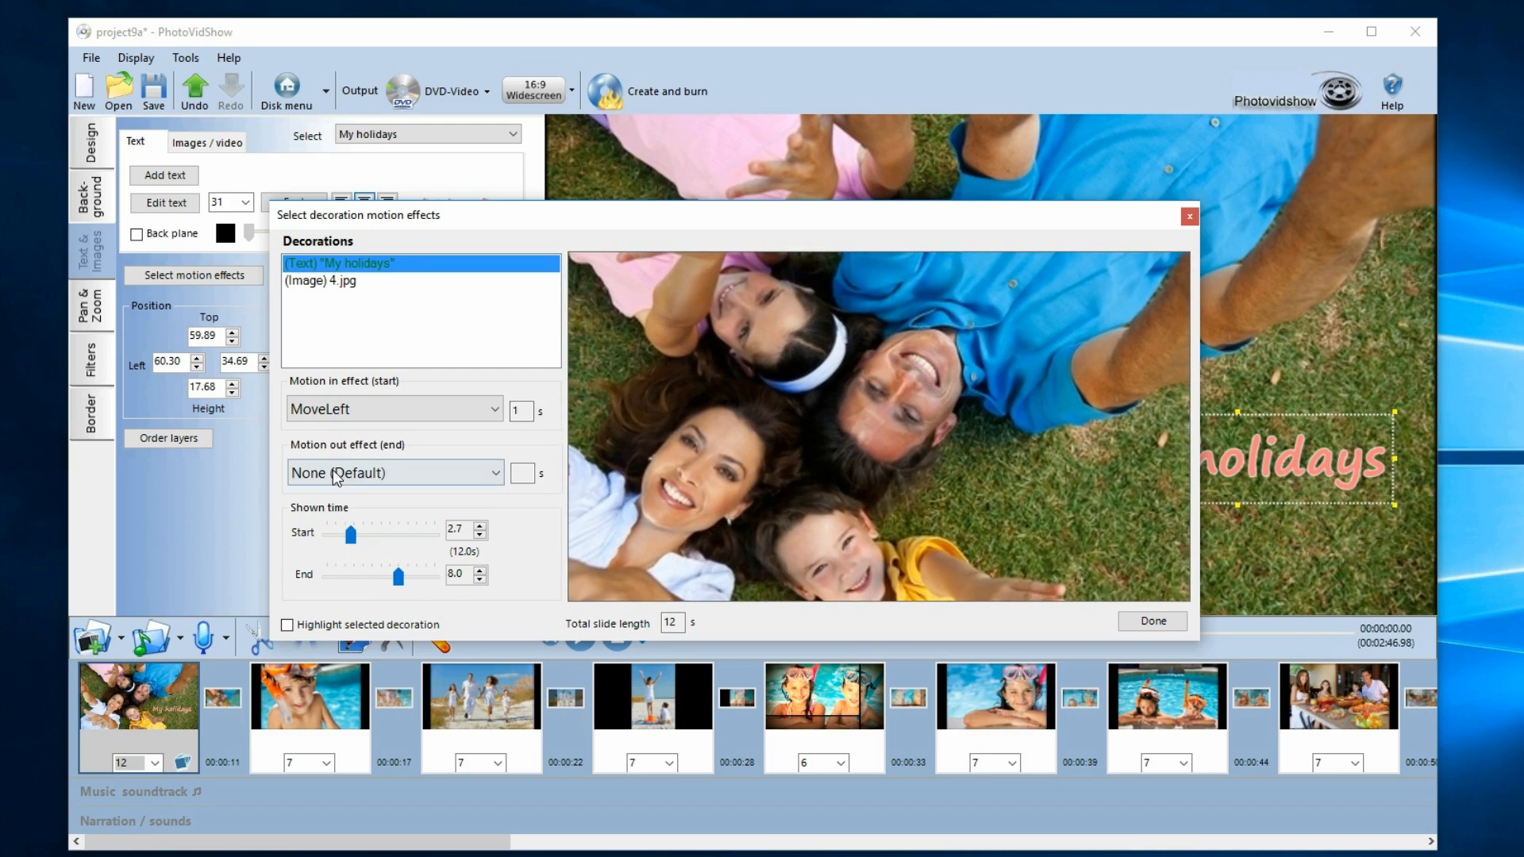
Step: Set the motion out effect of the "My holidays" text to MoveLeftFast
{"action": "left_click", "coordinate": [492, 473]}
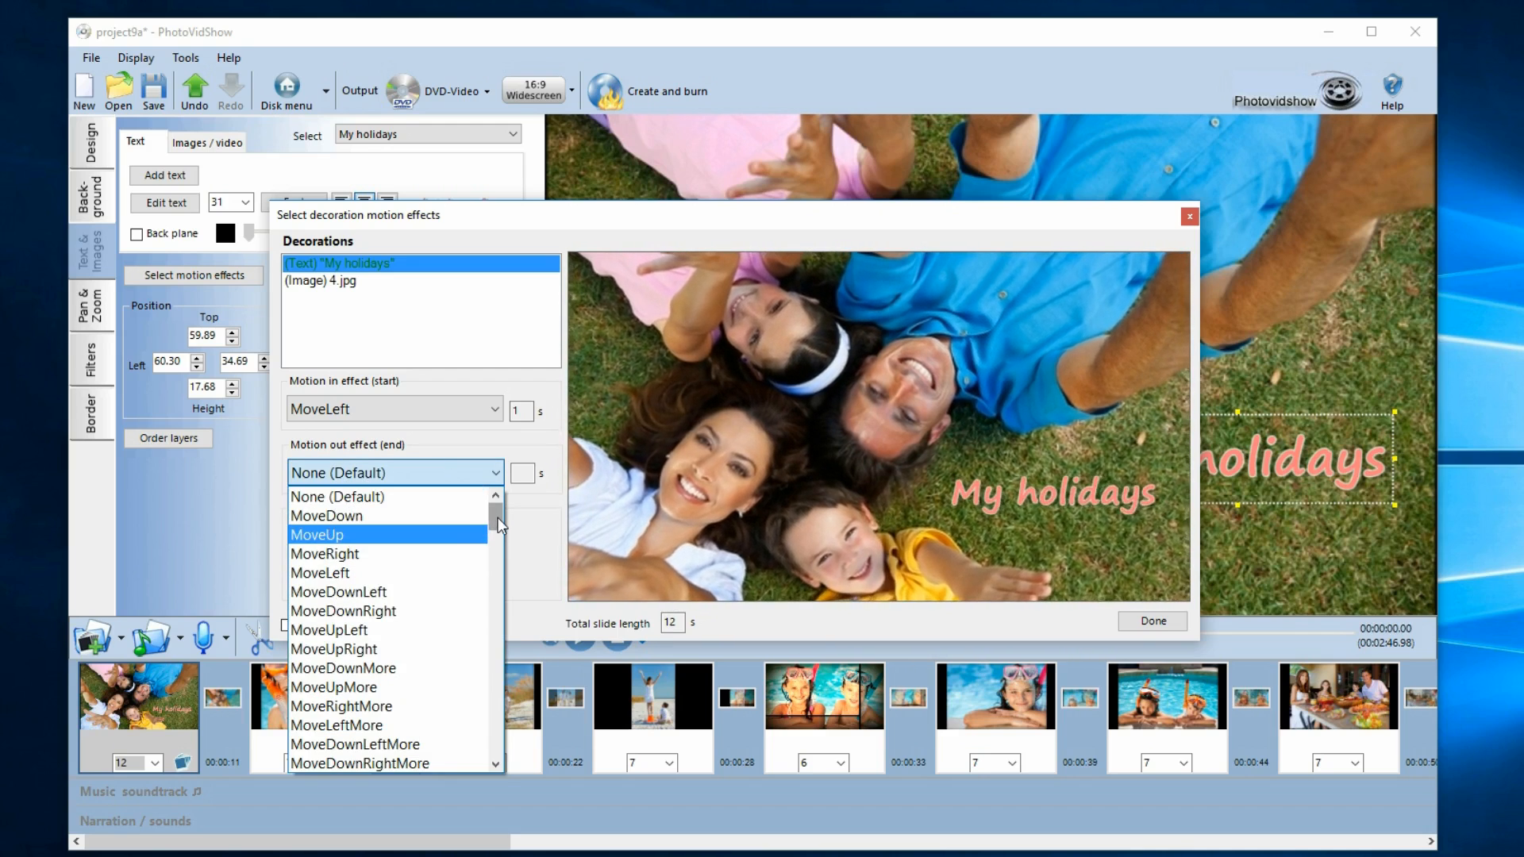
{"action": "left_click_drag", "start_coordinate": [498, 517], "coordinate": [490, 540]}
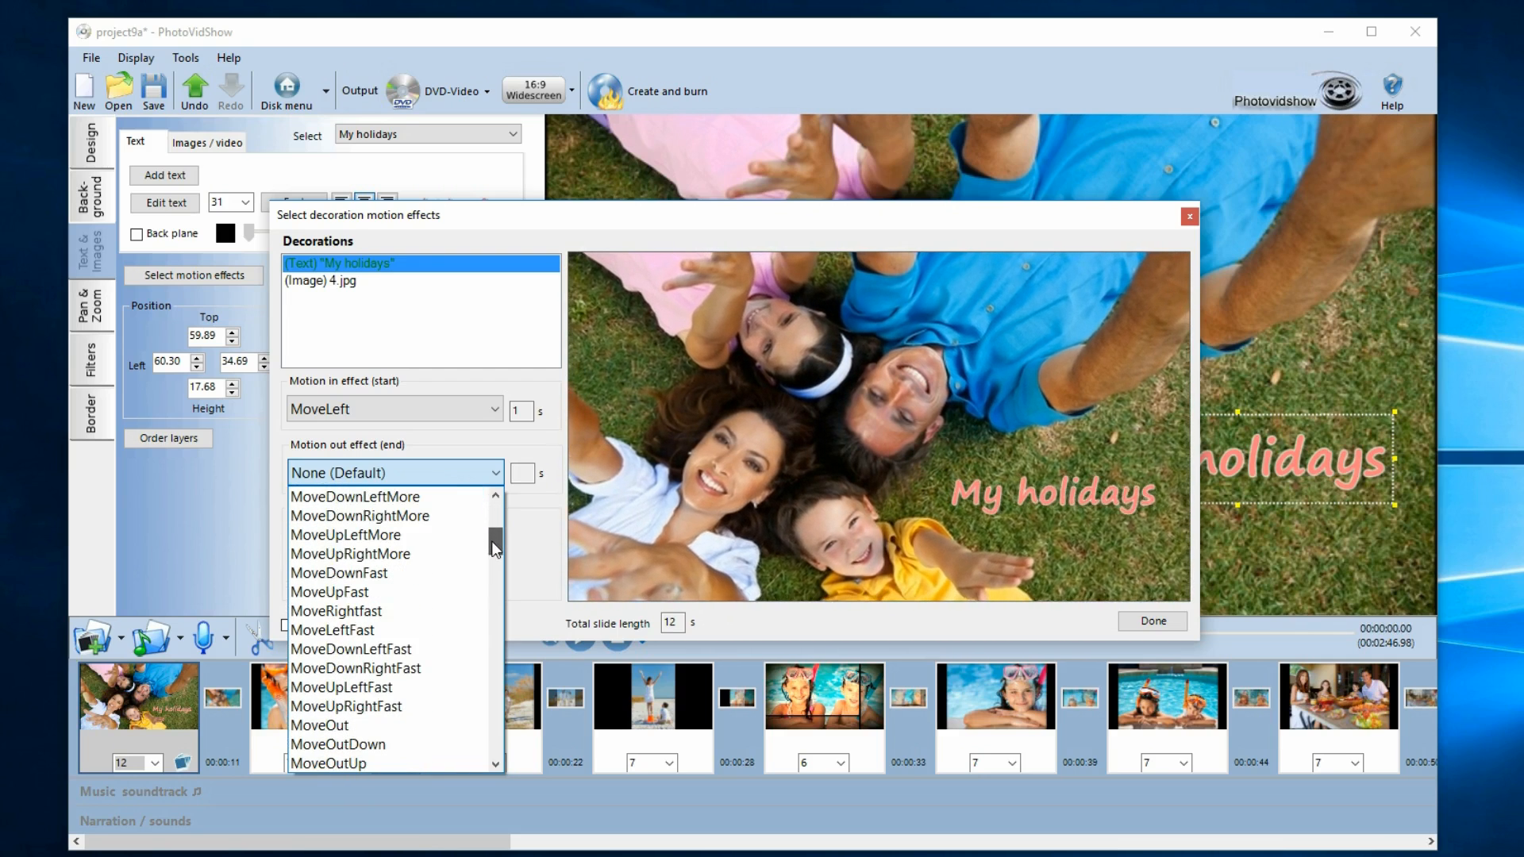
{"action": "left_click", "coordinate": [441, 627]}
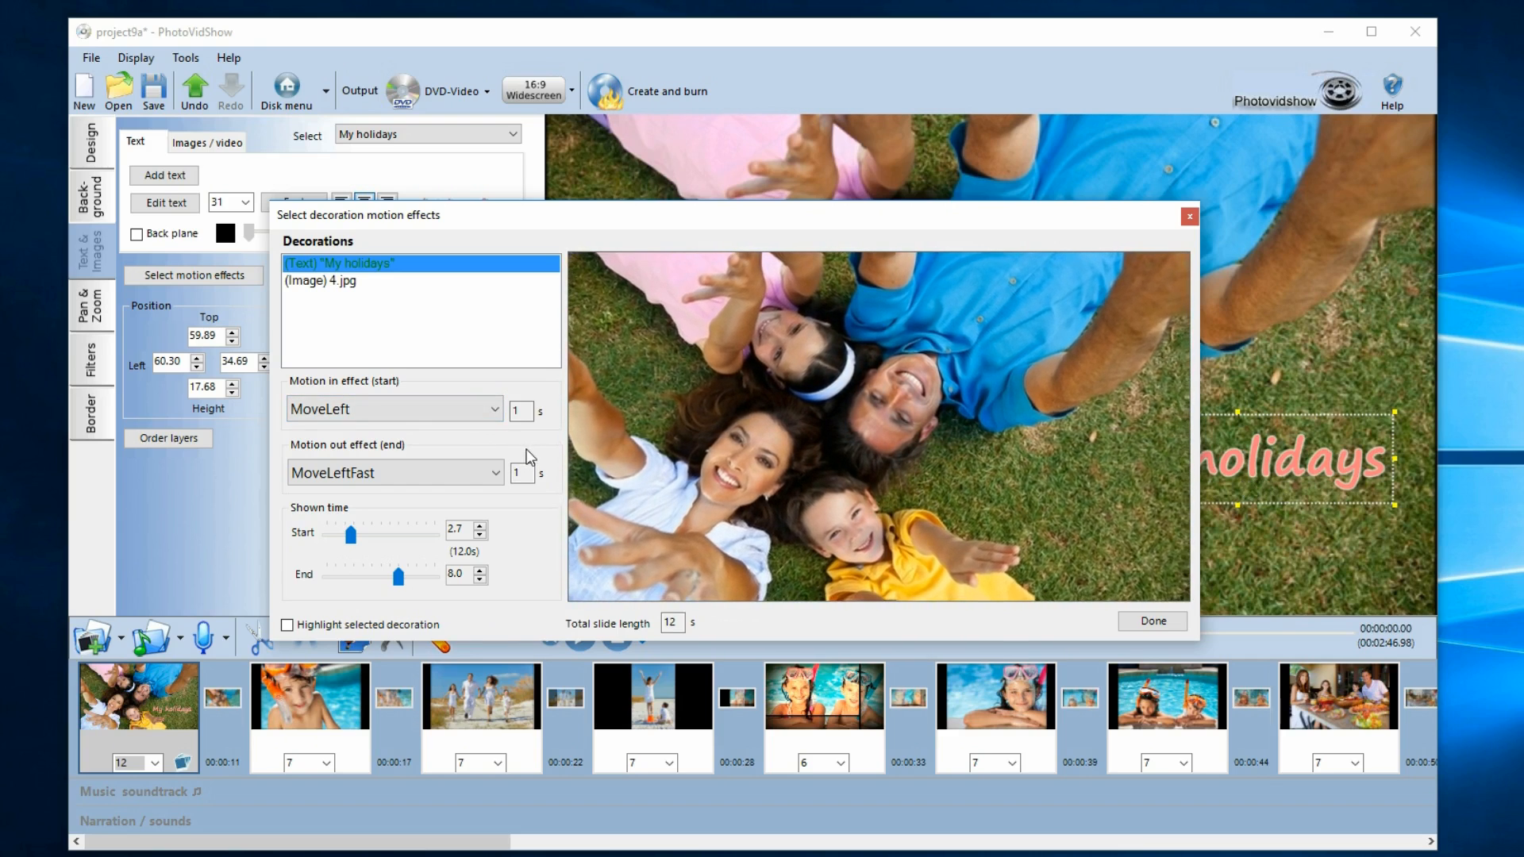
Step: Turn the highlighting of the selected decoration on and off again
{"action": "left_click", "coordinate": [495, 474]}
{"action": "left_click", "coordinate": [495, 473]}
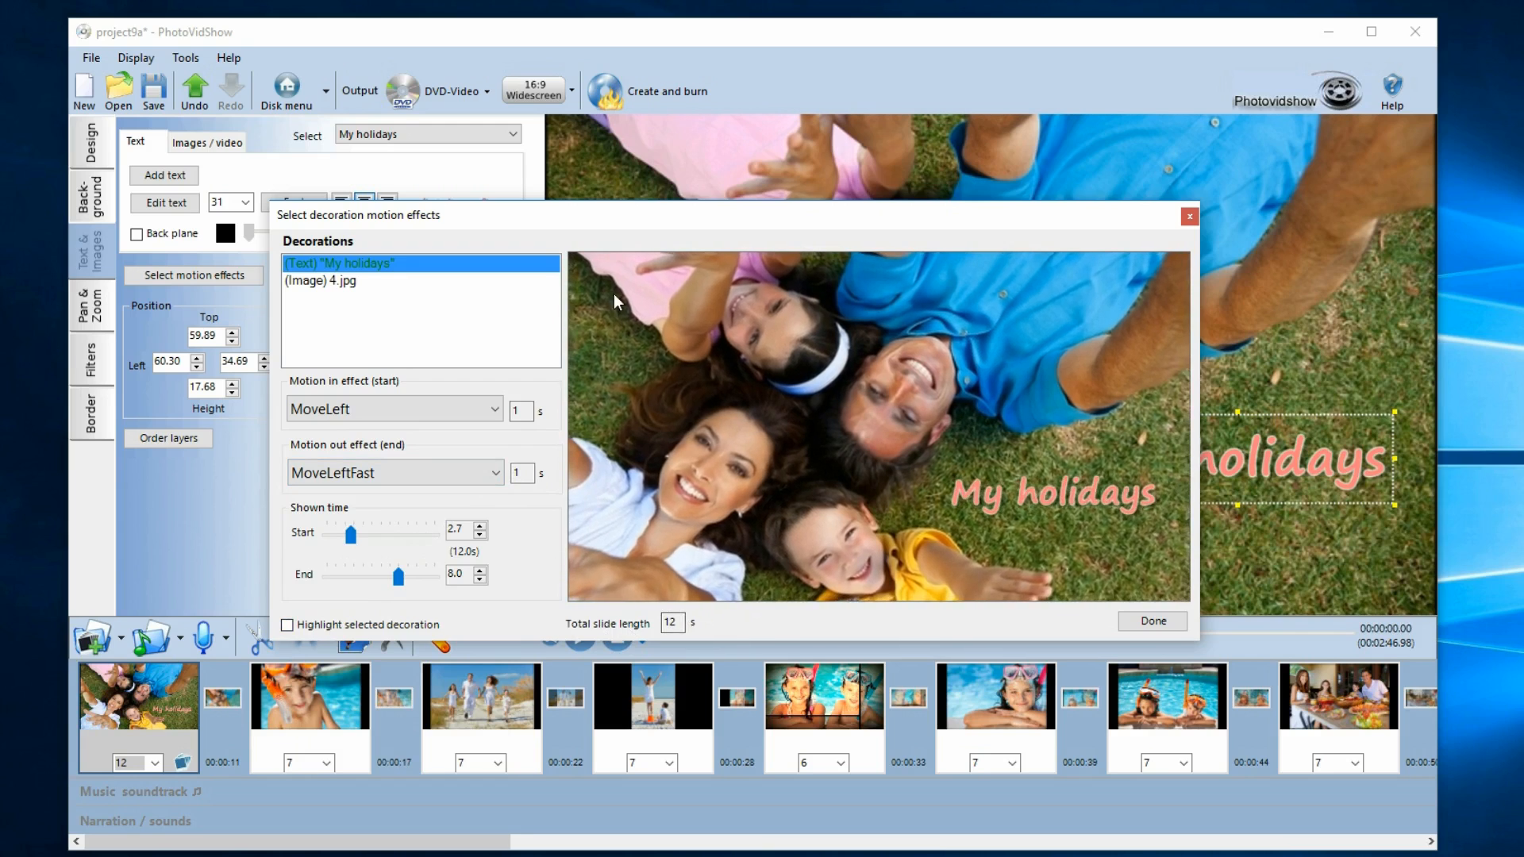
{"action": "left_click", "coordinate": [287, 625]}
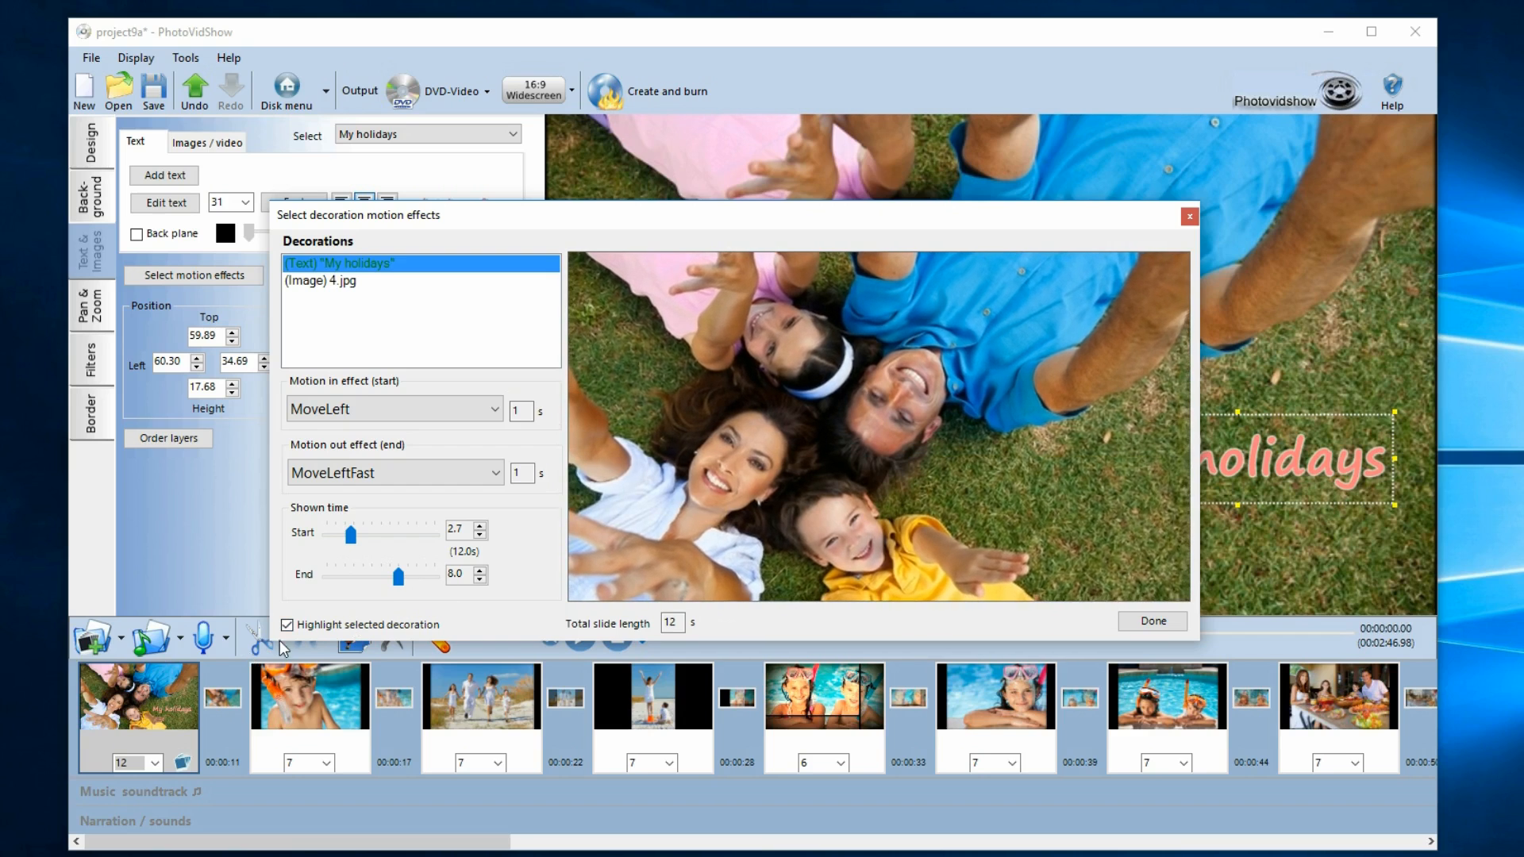
{"action": "left_click", "coordinate": [305, 626]}
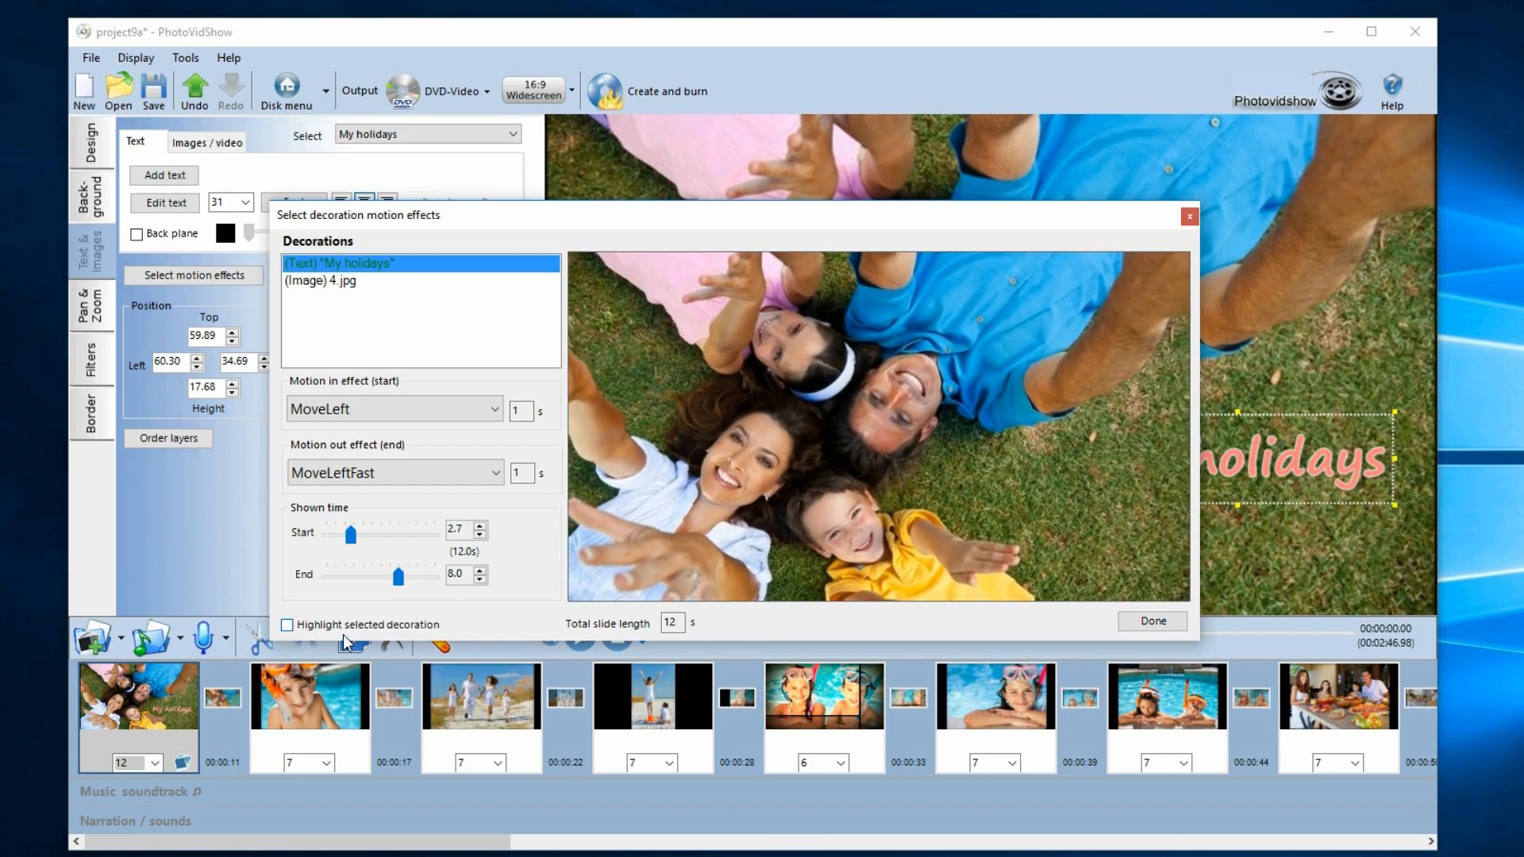
Step: Set the motion in effect of the "My holidays" text to QuickSlowLeft and end its shown time at 8.7 seconds
{"action": "left_click", "coordinate": [498, 410]}
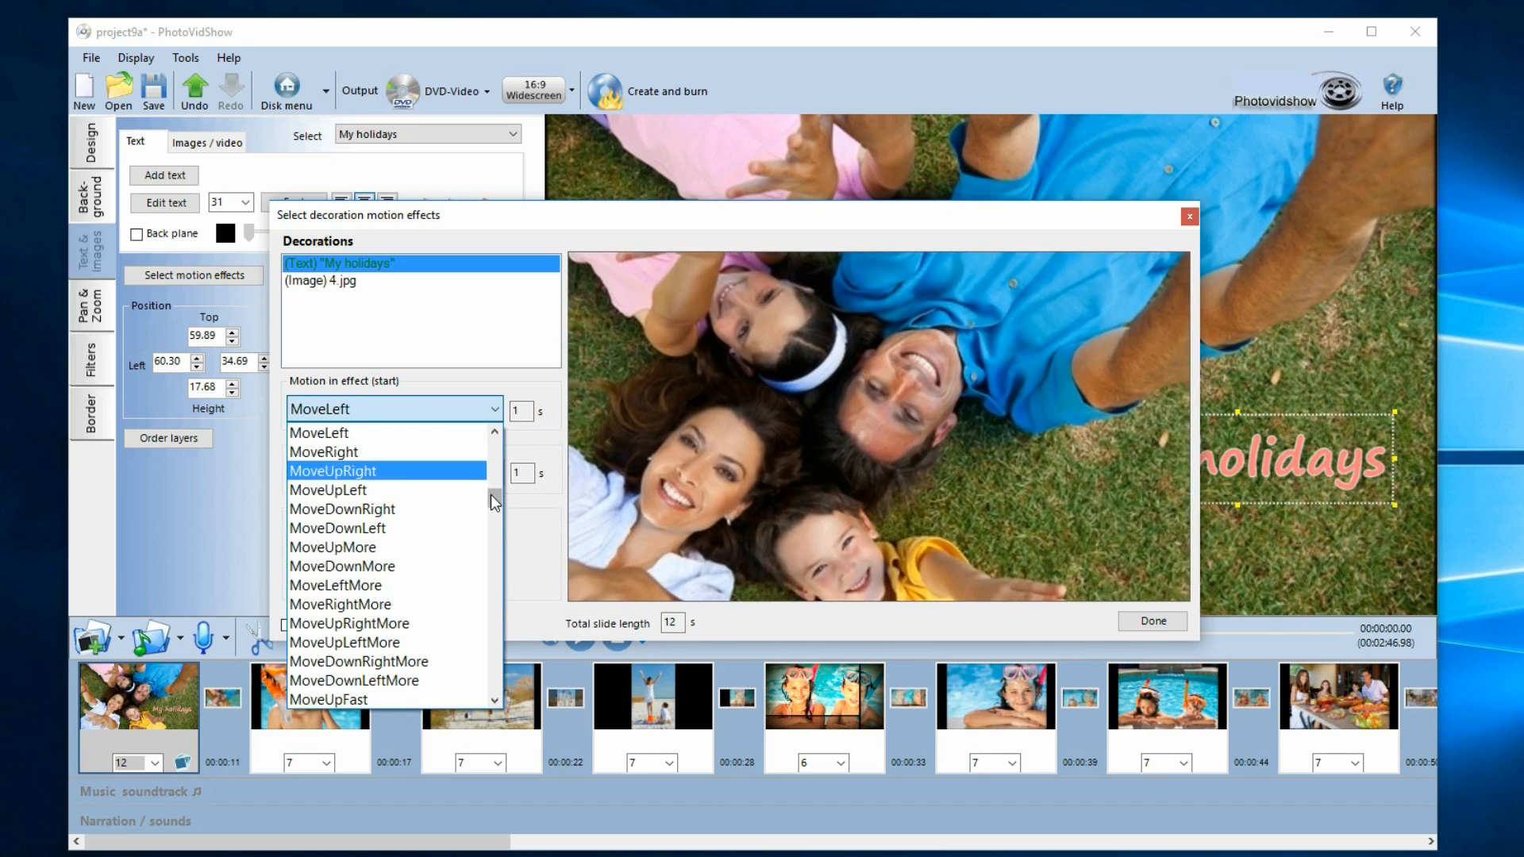
{"action": "mouse_move", "coordinate": [490, 495]}
{"action": "left_mouse_down"}
{"action": "mouse_move", "coordinate": [492, 559]}
{"action": "mouse_move", "coordinate": [498, 466]}
{"action": "left_mouse_up"}
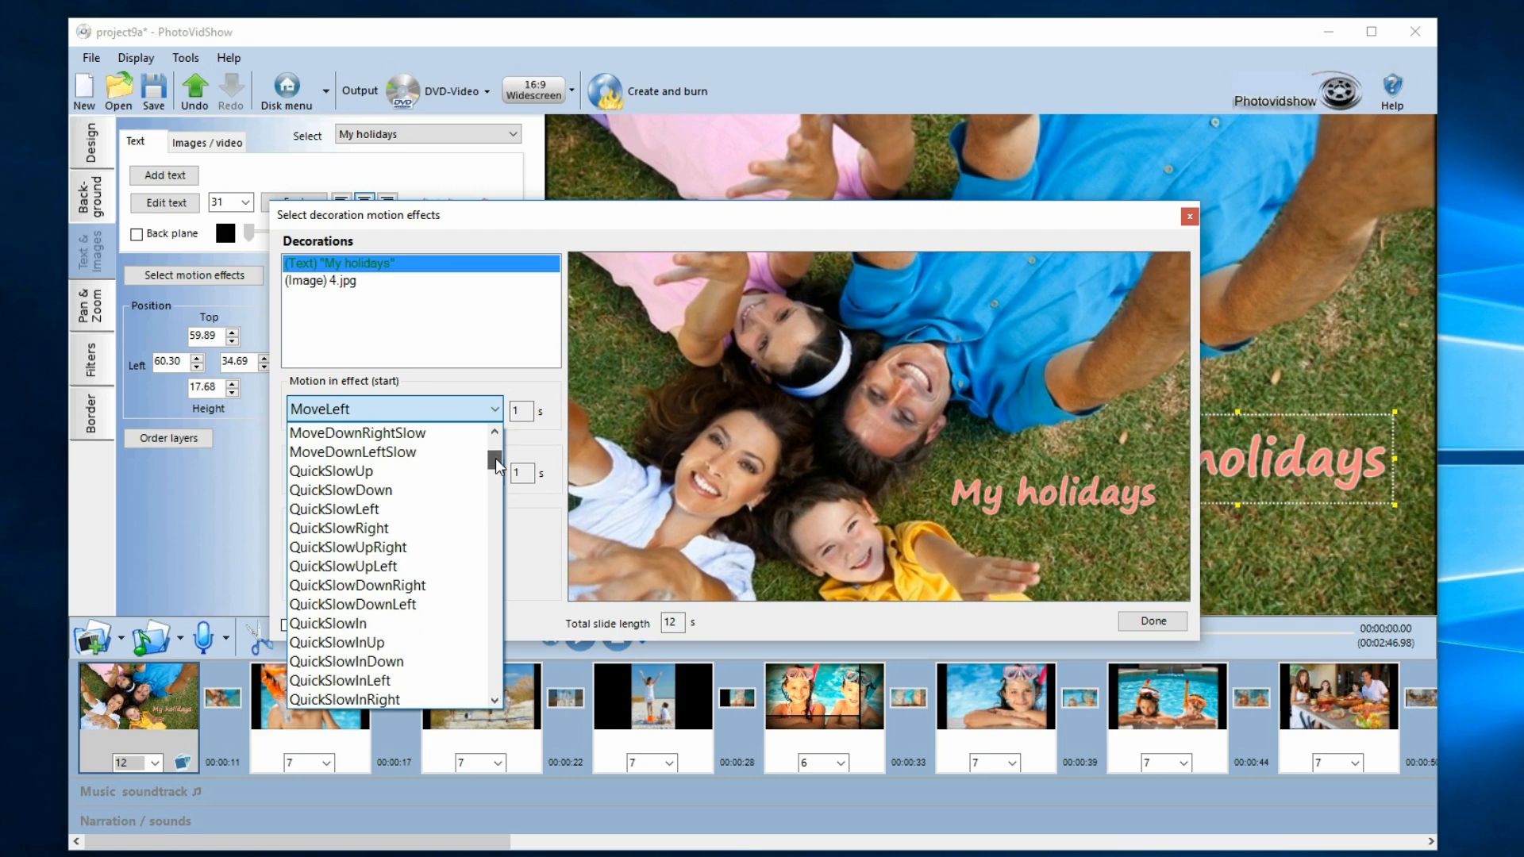
{"action": "left_click", "coordinate": [451, 508]}
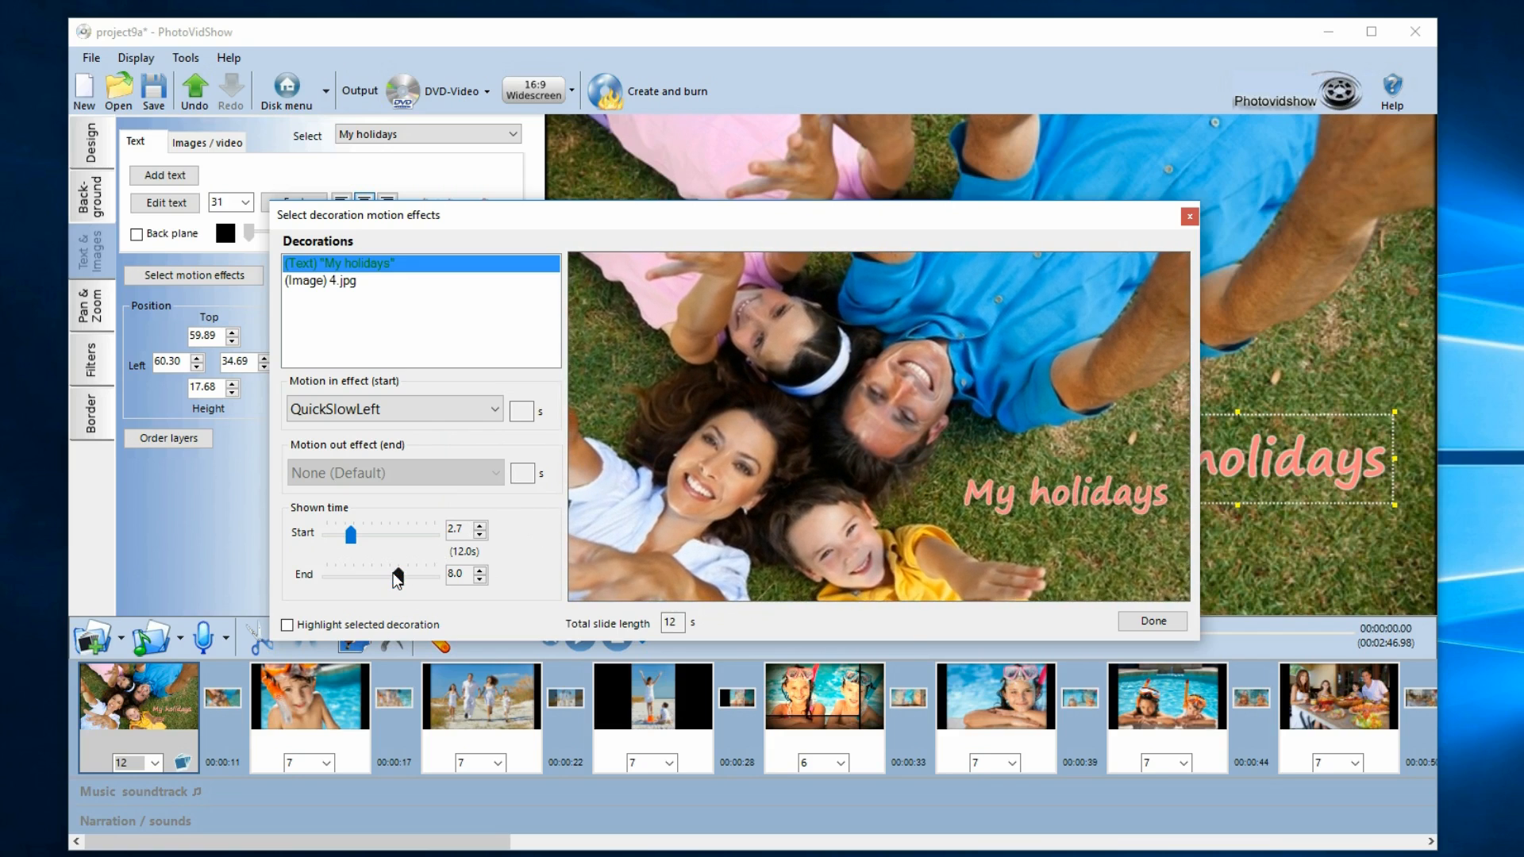
{"action": "left_click_drag", "start_coordinate": [398, 577], "coordinate": [435, 576]}
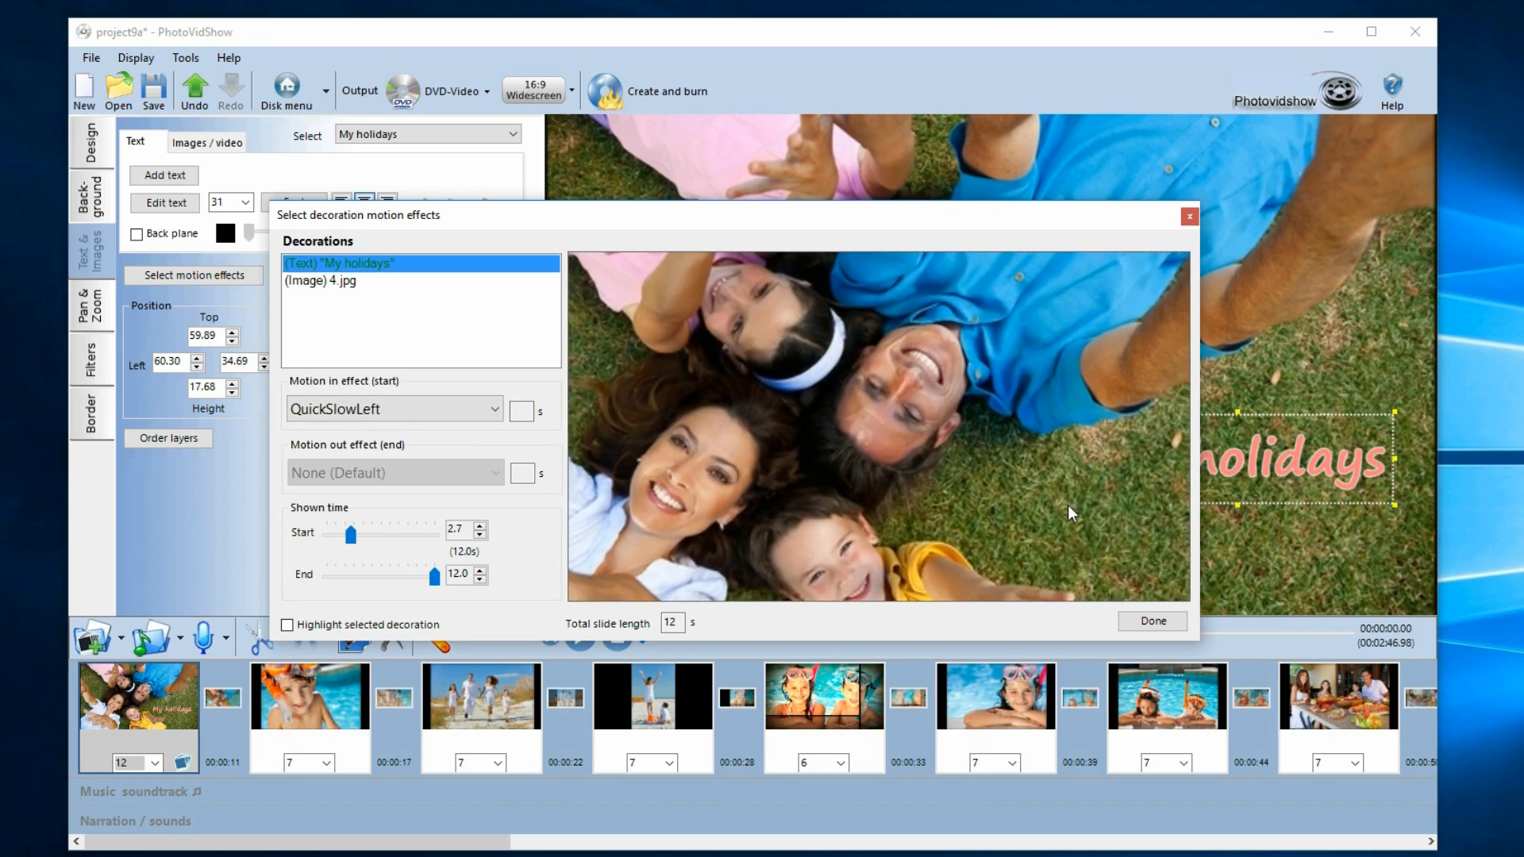
{"action": "left_click_drag", "start_coordinate": [435, 579], "coordinate": [407, 578]}
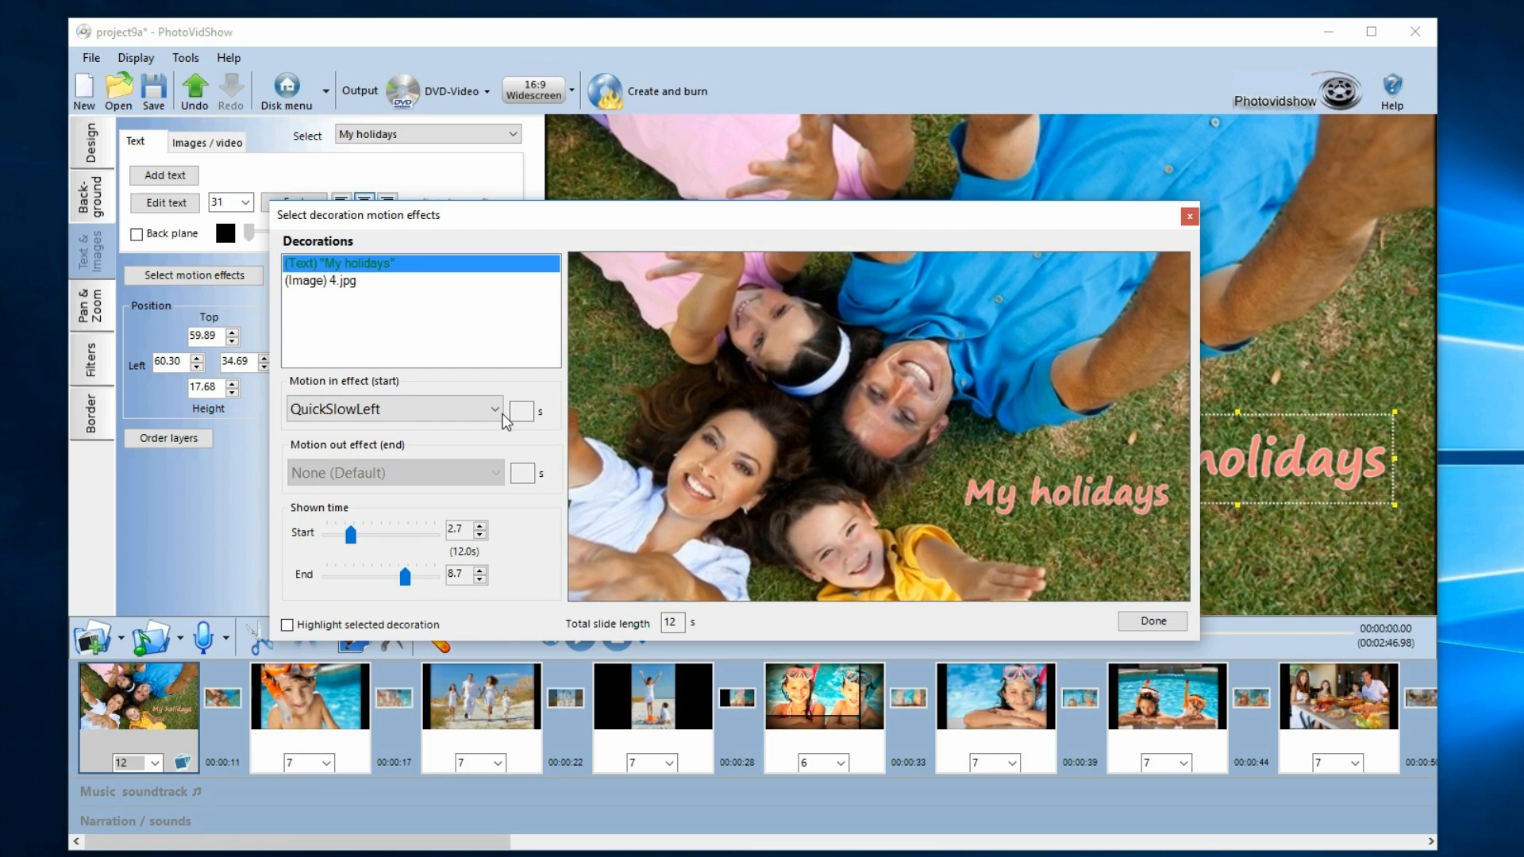
Step: Set the motion in effect of the "My holidays" text to MoveLeft
{"action": "left_click", "coordinate": [495, 409]}
{"action": "scroll", "coordinate": [429, 489], "scroll_direction": "up", "scroll_amount": 3}
{"action": "scroll", "coordinate": [429, 490], "scroll_direction": "up", "scroll_amount": 2}
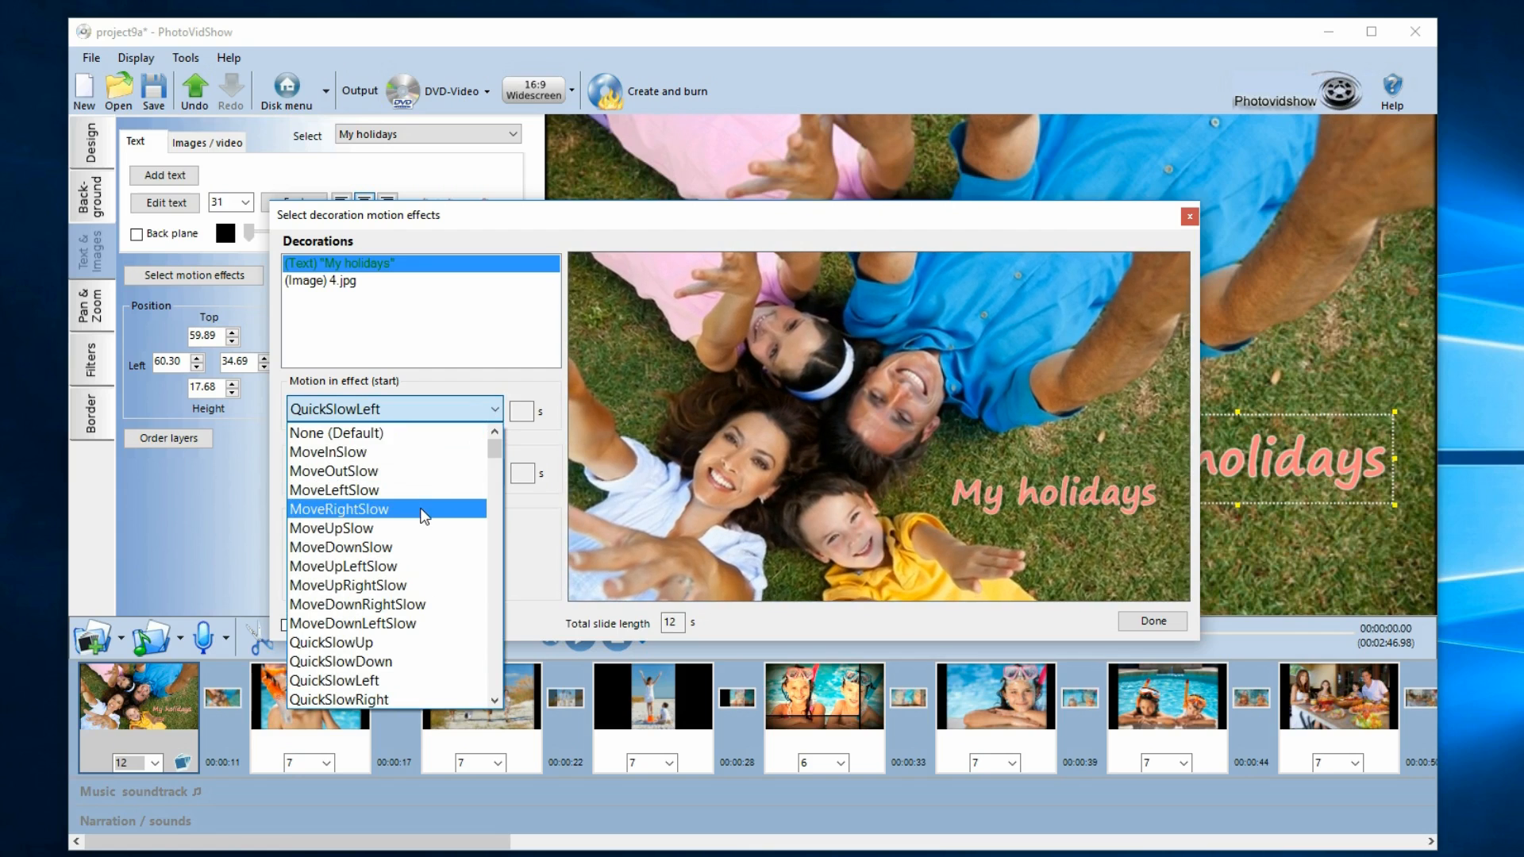
{"action": "scroll", "coordinate": [426, 520], "scroll_direction": "down", "scroll_amount": 1}
{"action": "scroll", "coordinate": [426, 520], "scroll_direction": "up", "scroll_amount": 1}
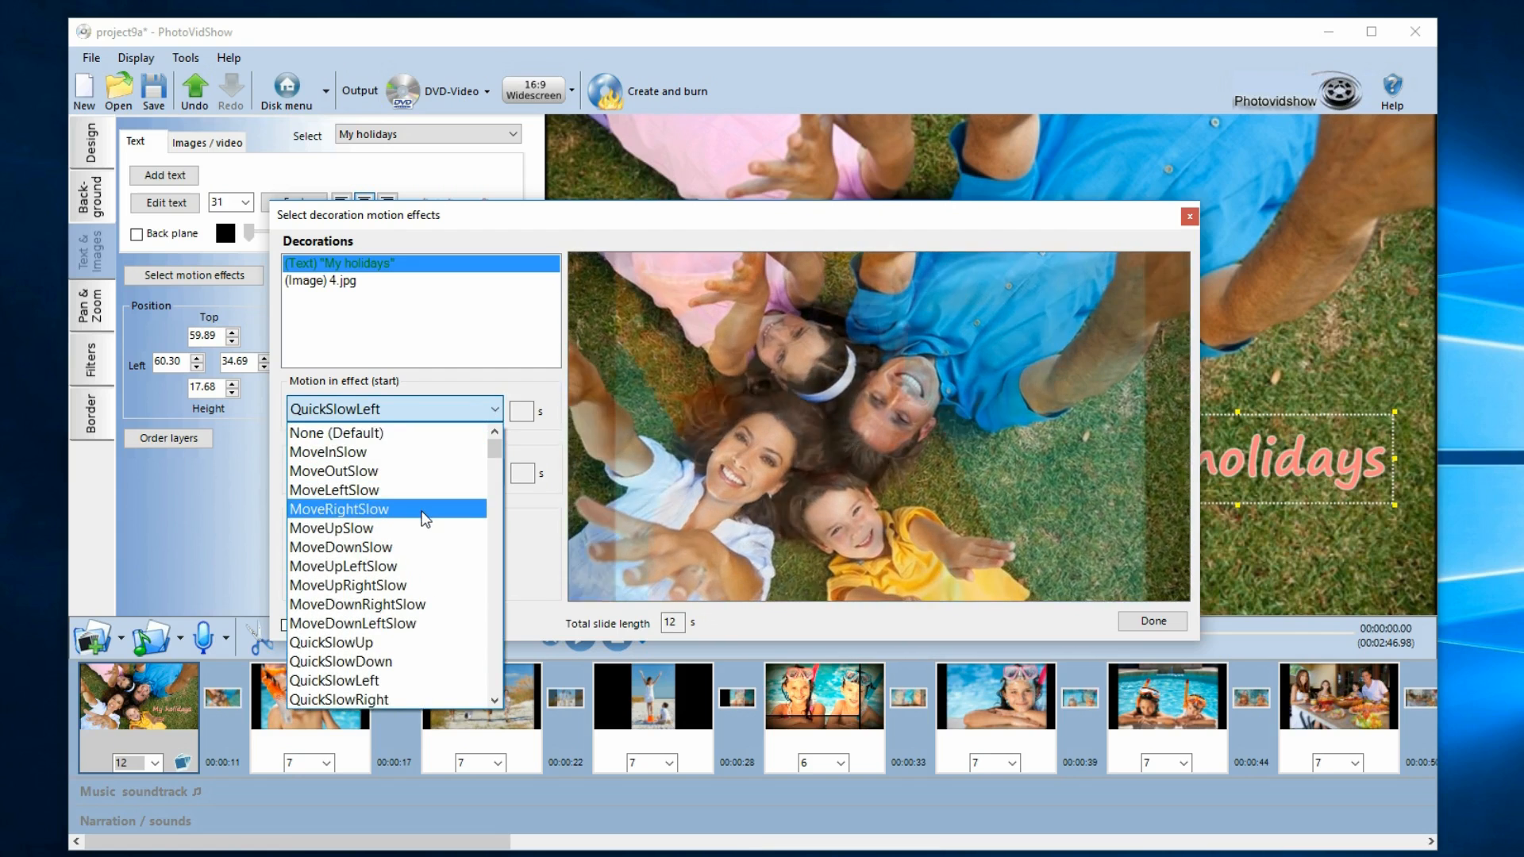
{"action": "scroll", "coordinate": [426, 520], "scroll_direction": "down", "scroll_amount": 1}
{"action": "scroll", "coordinate": [426, 520], "scroll_direction": "down", "scroll_amount": 7}
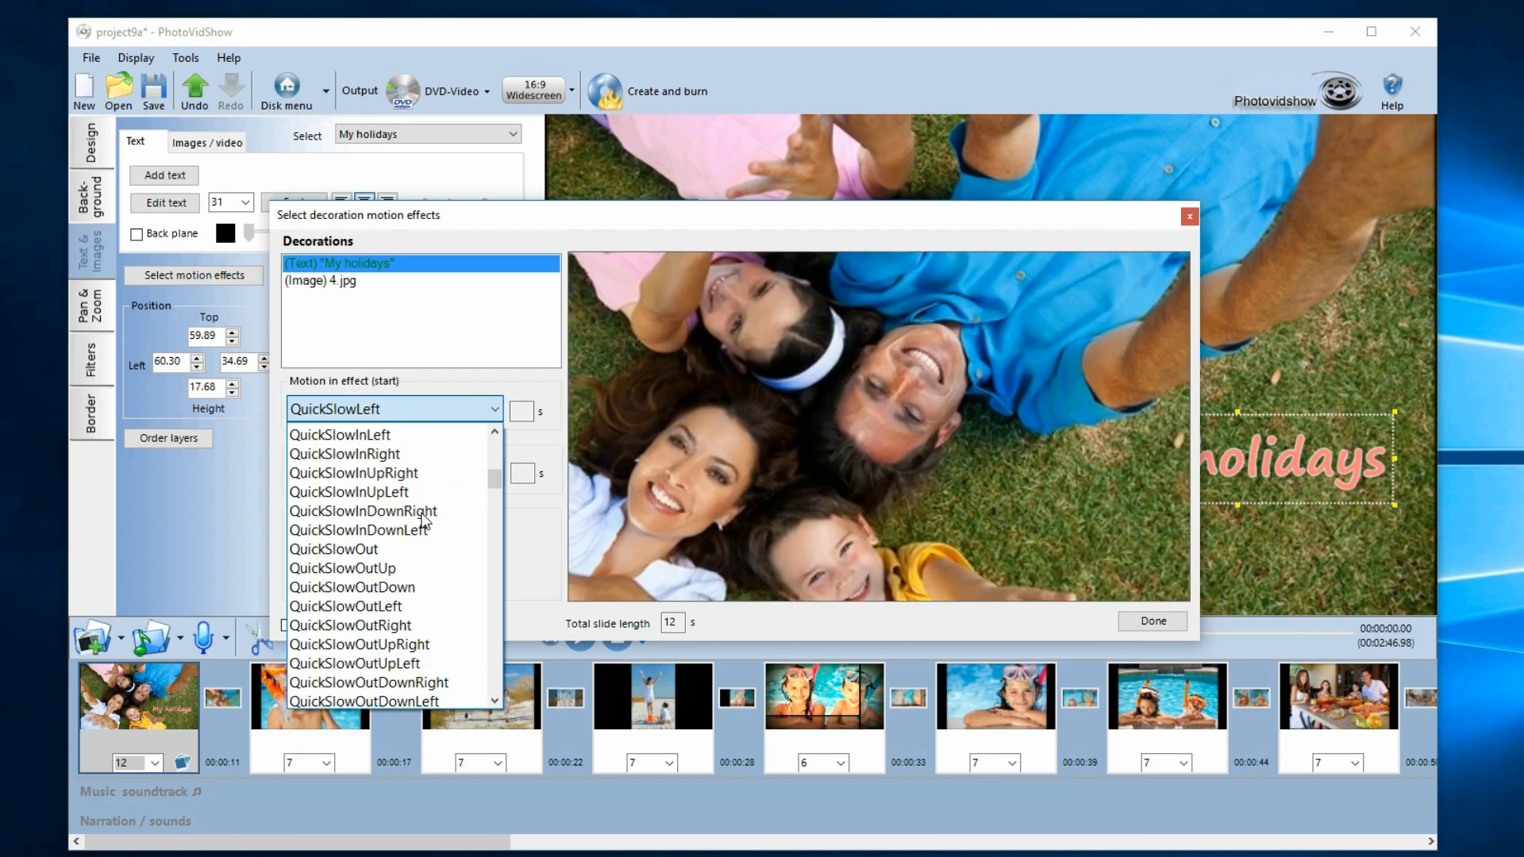
{"action": "left_click", "coordinate": [393, 492]}
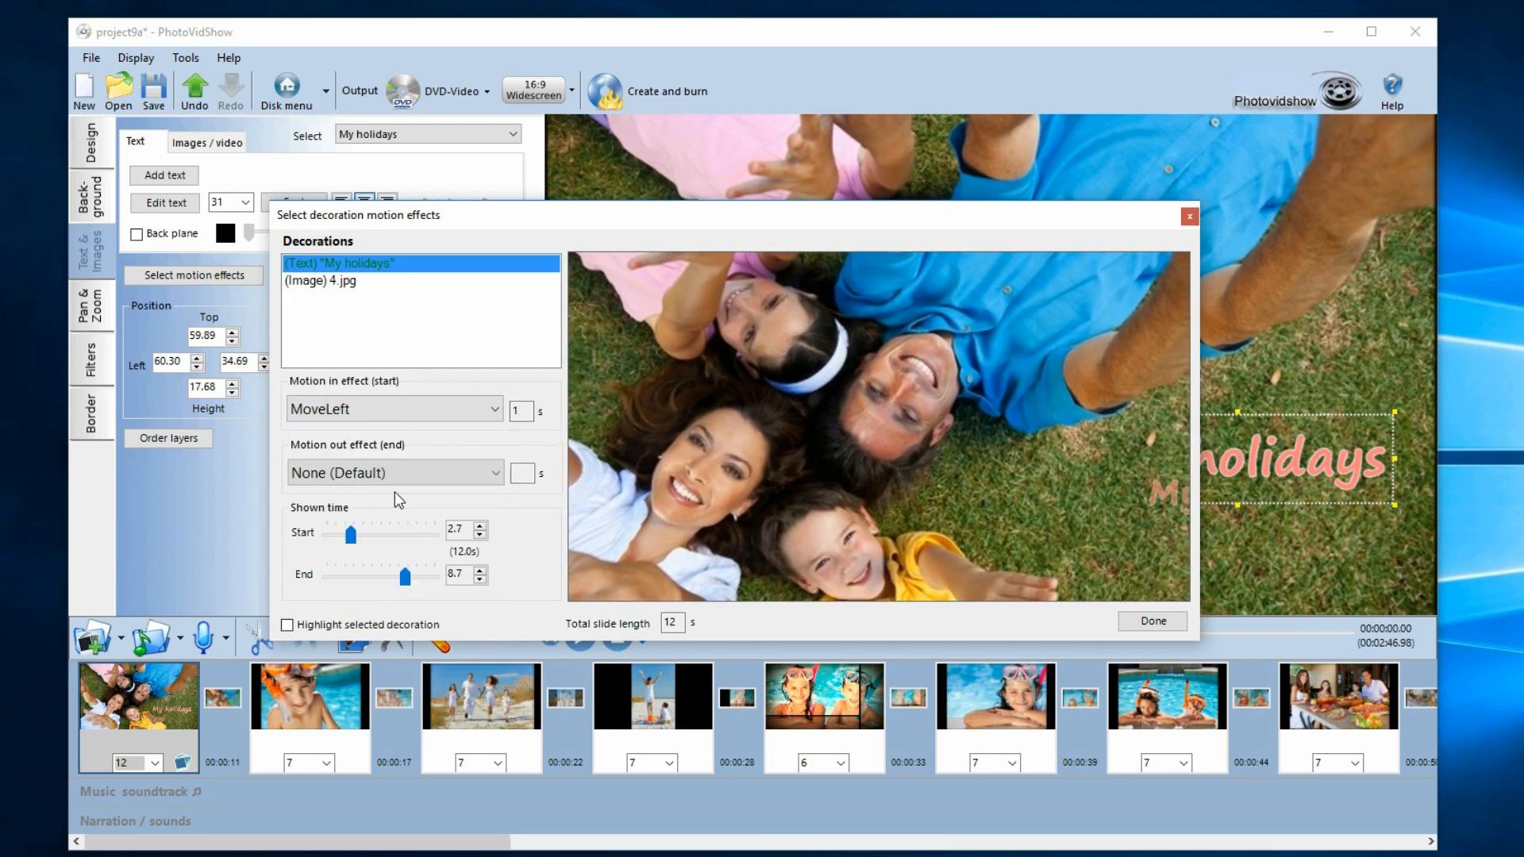
Step: Set the motion out effect of the "My holidays" text to MoveLeftFast and finish editing the motion effects
{"action": "left_click", "coordinate": [494, 473]}
{"action": "scroll", "coordinate": [452, 496], "scroll_direction": "up", "scroll_amount": 2}
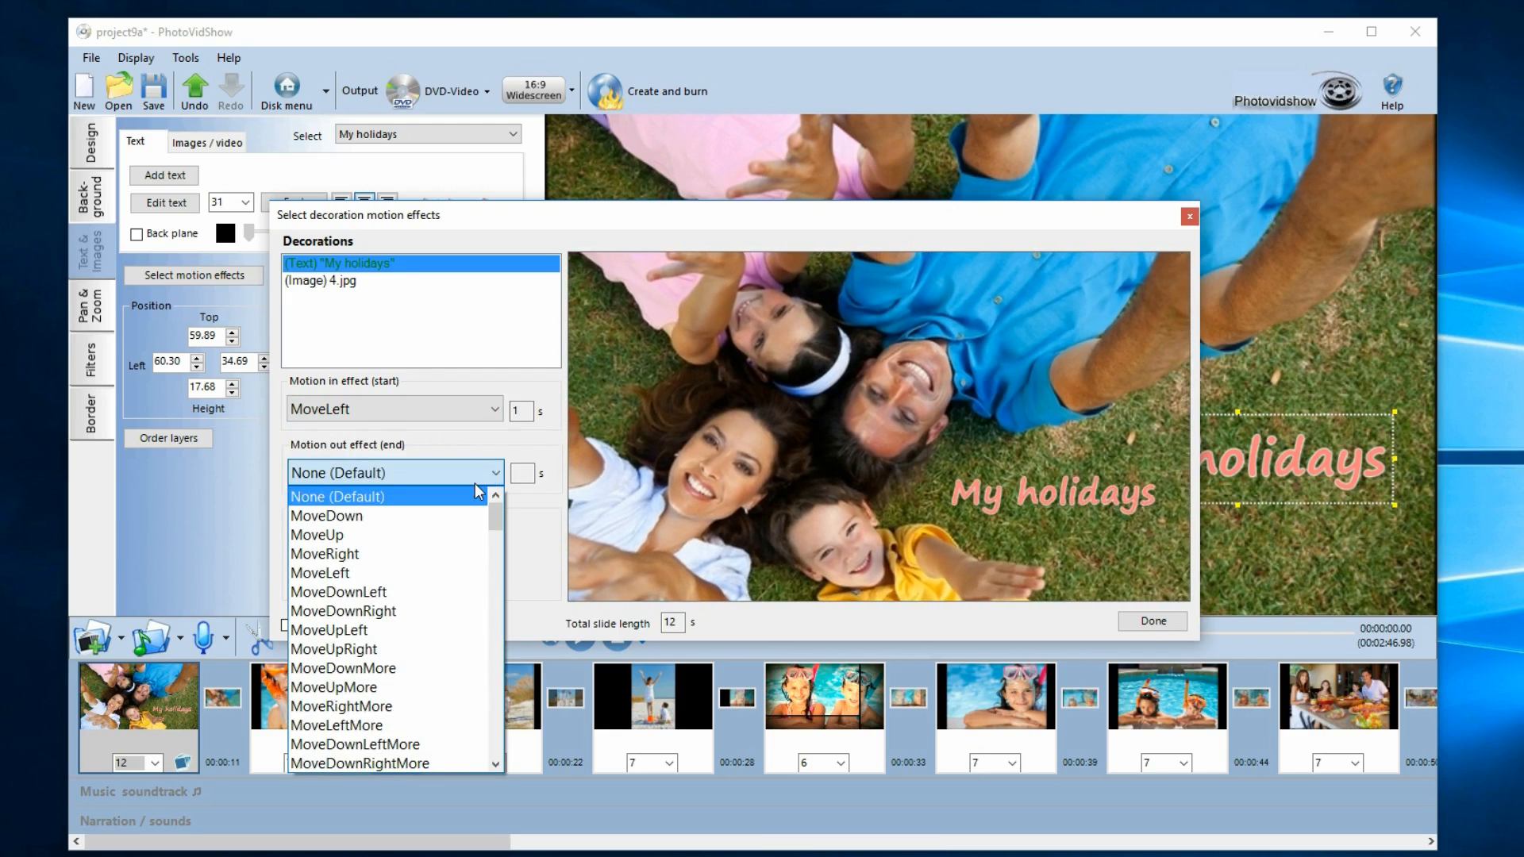
{"action": "scroll", "coordinate": [453, 556], "scroll_direction": "down", "scroll_amount": 2}
{"action": "scroll", "coordinate": [454, 585], "scroll_direction": "down", "scroll_amount": 3}
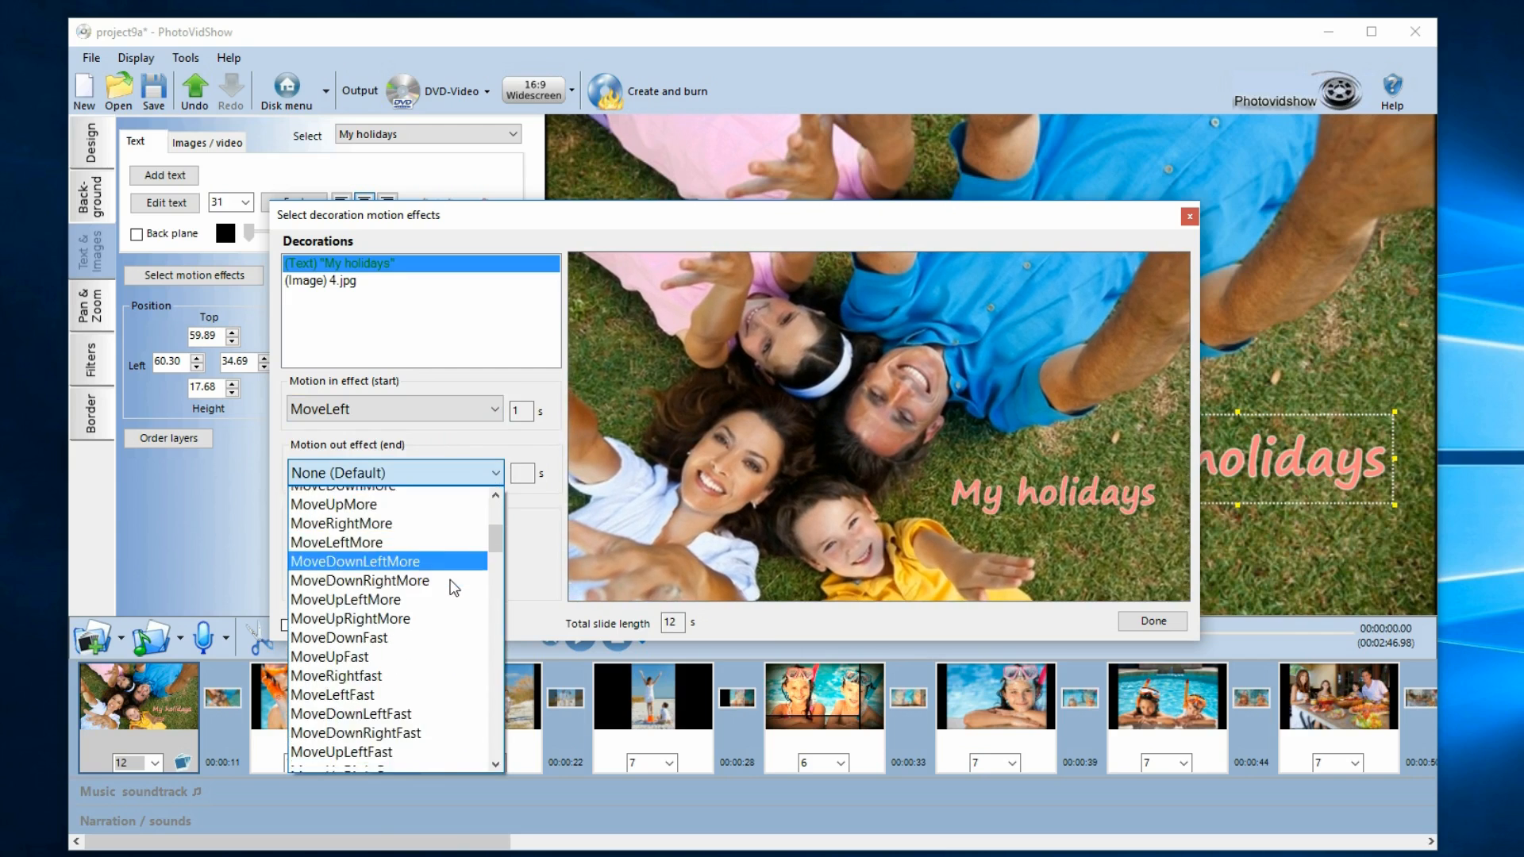
{"action": "left_click", "coordinate": [448, 591]}
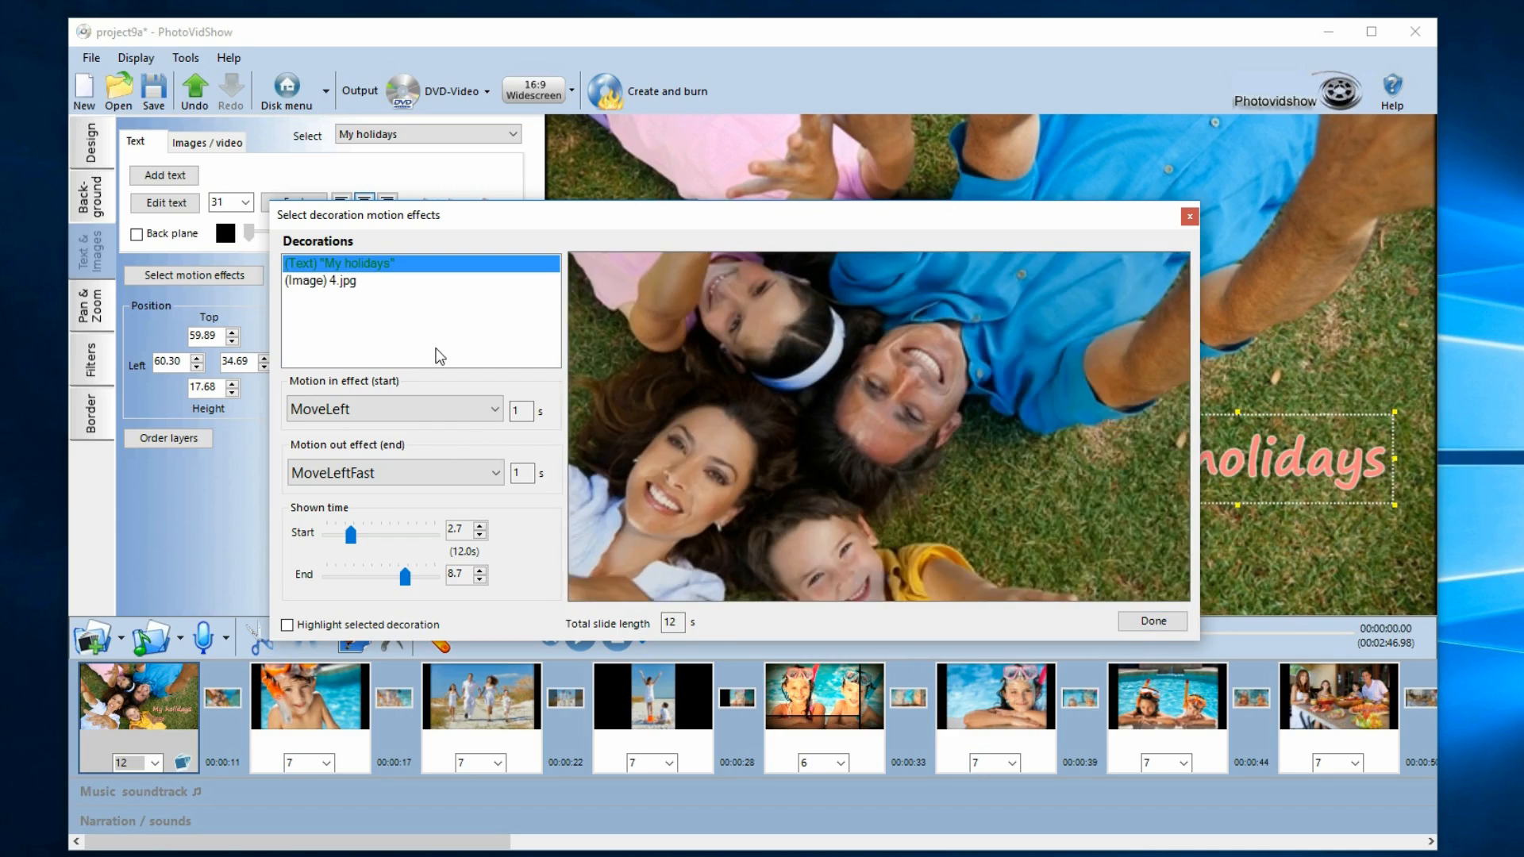
{"action": "left_click", "coordinate": [333, 284]}
{"action": "left_click", "coordinate": [337, 263]}
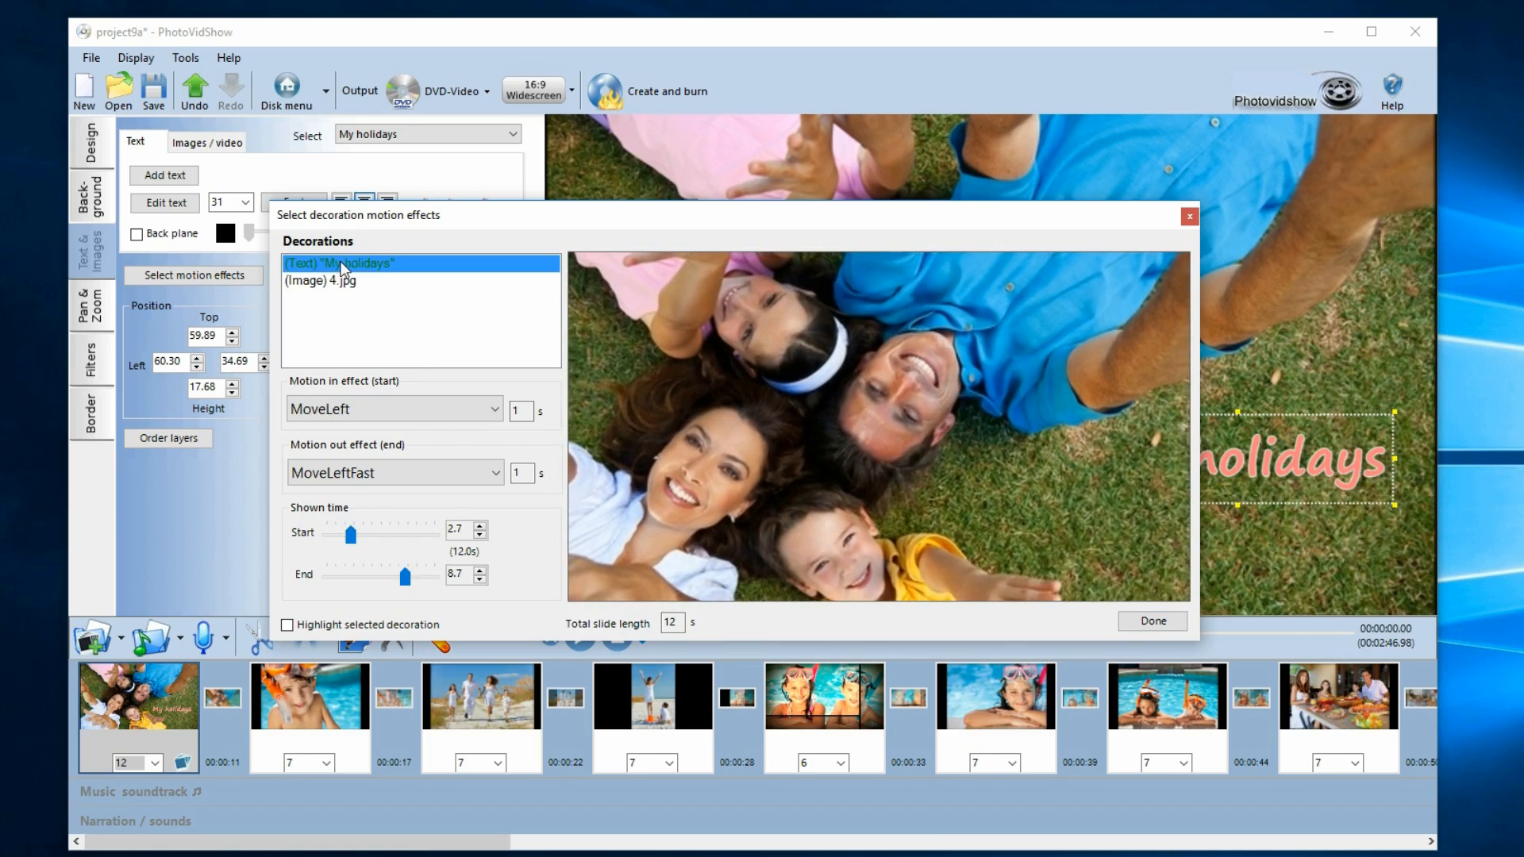
{"action": "left_click", "coordinate": [1162, 621]}
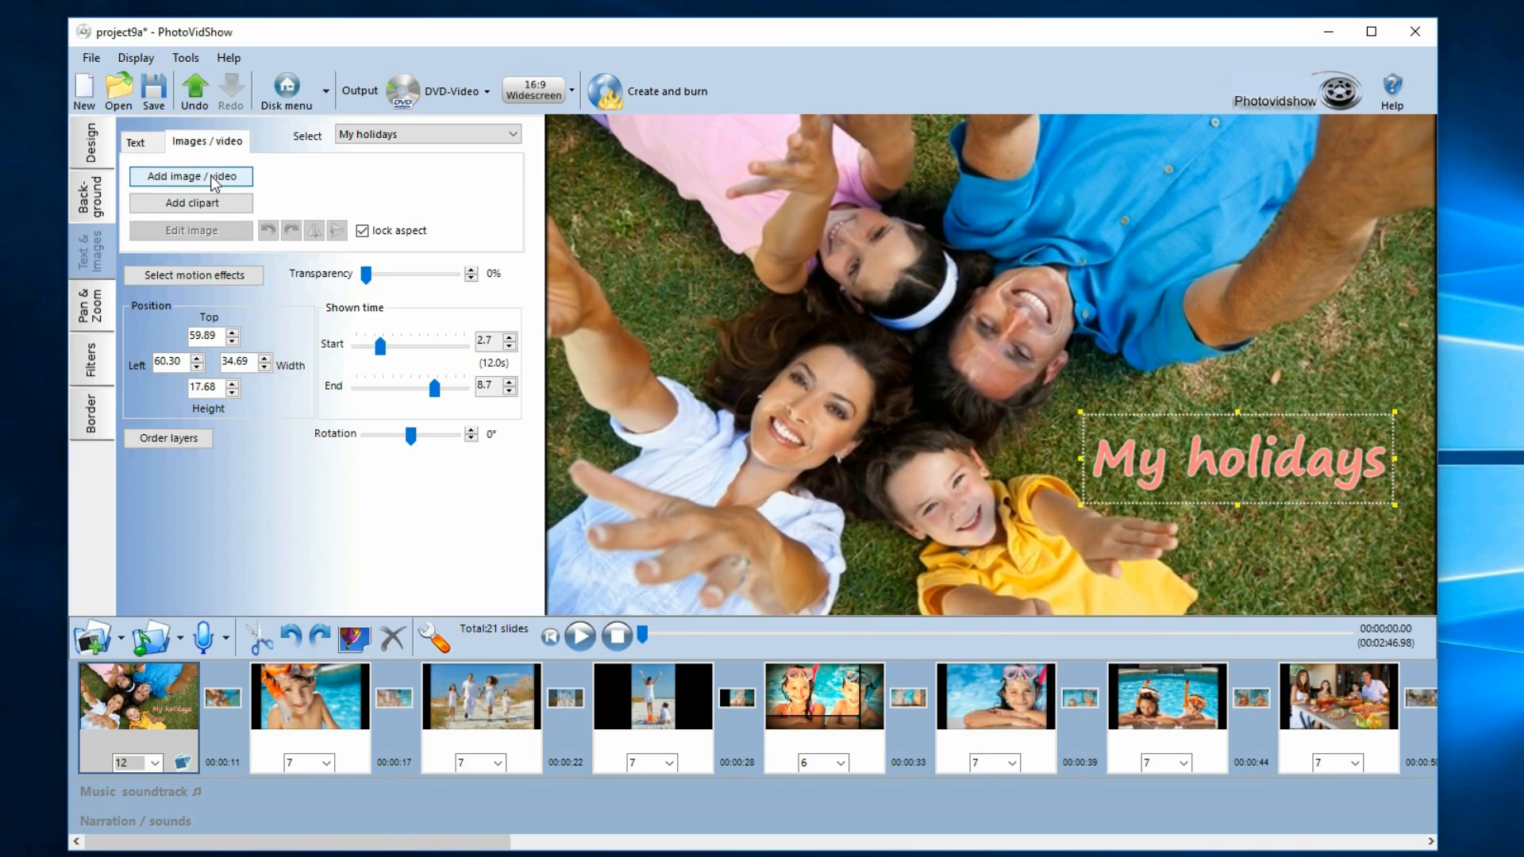
Step: Add the image 21.jpg from My holiday photos to the slide and give it the "sun big" outline mask
{"action": "left_click", "coordinate": [214, 178]}
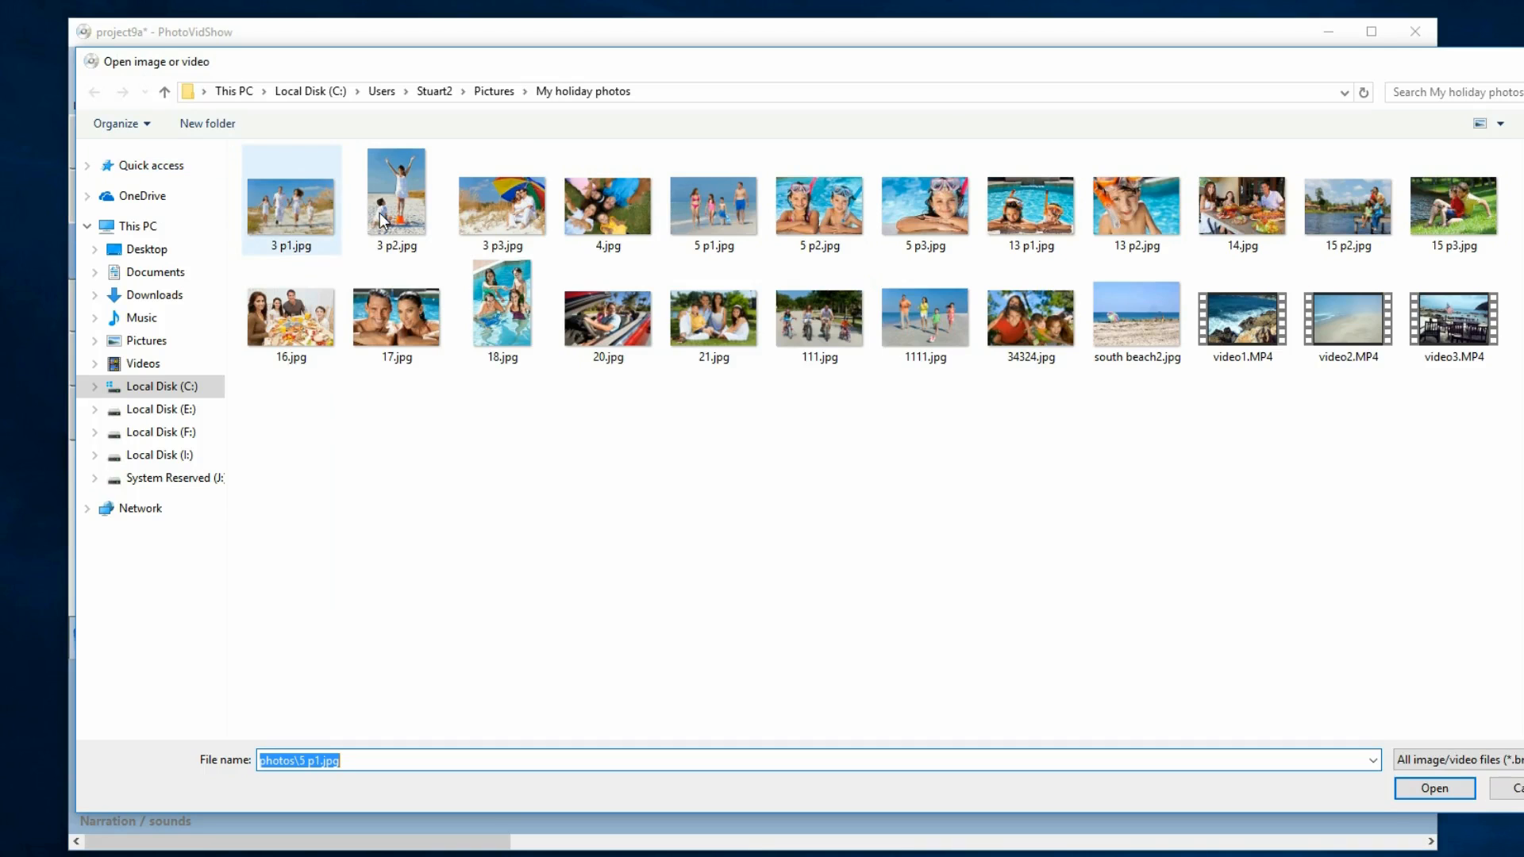
{"action": "double_click", "coordinate": [698, 297]}
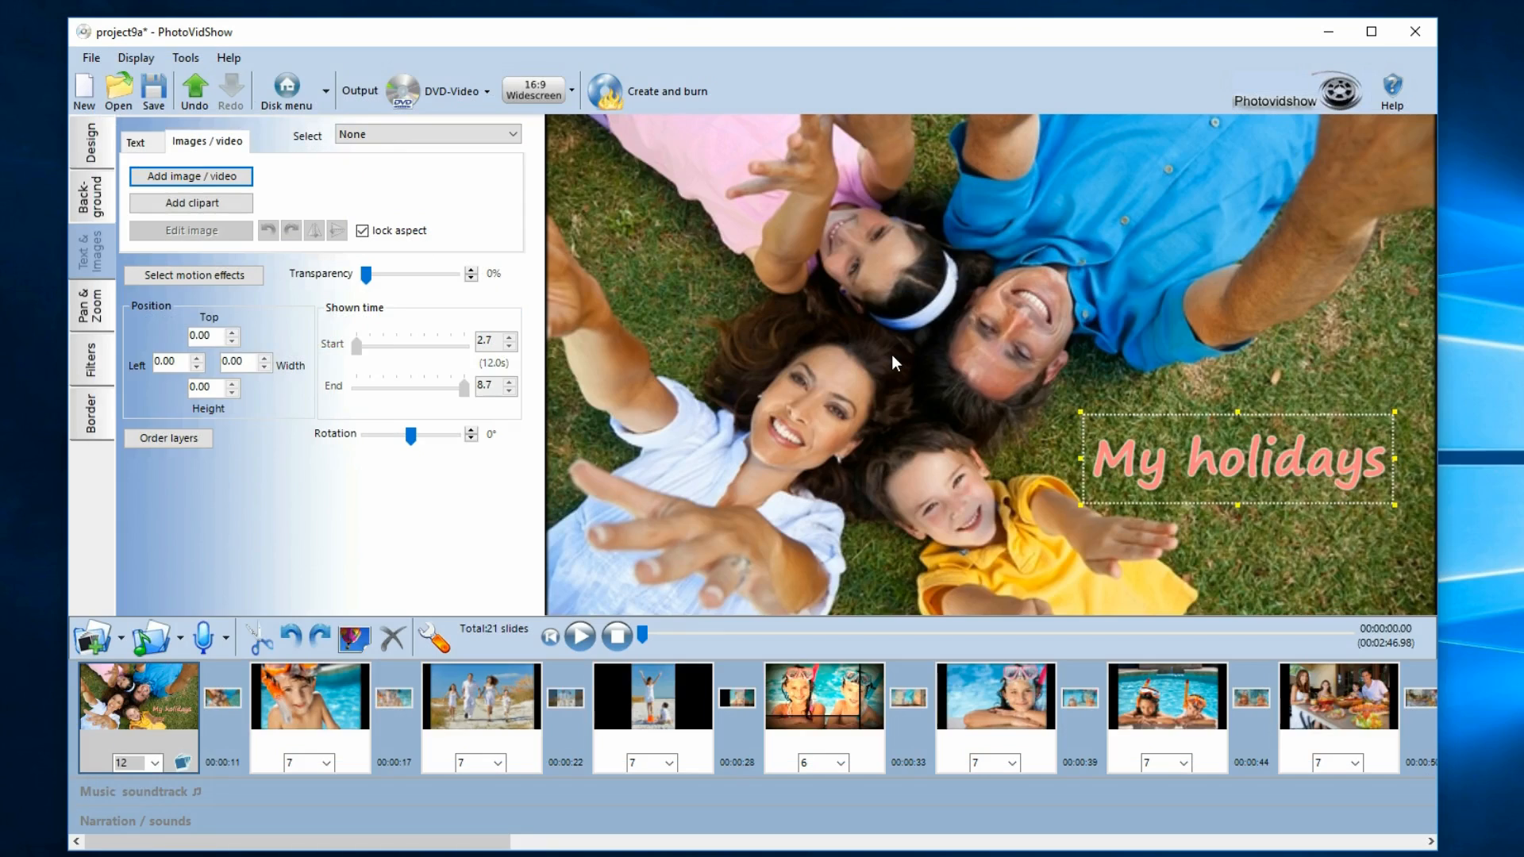
{"action": "right_click", "coordinate": [948, 364]}
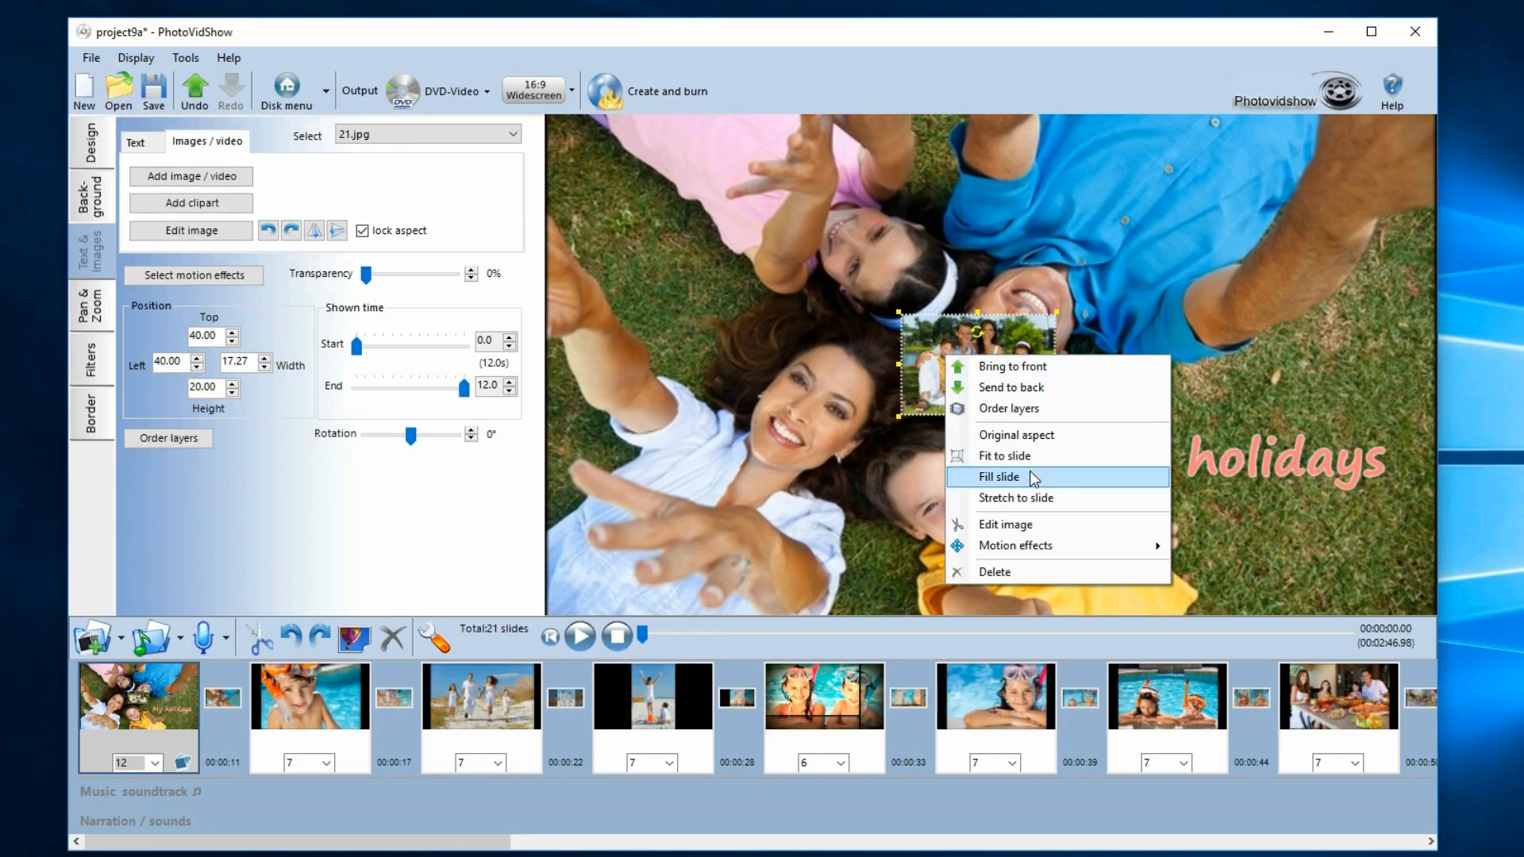
{"action": "left_click", "coordinate": [1021, 528]}
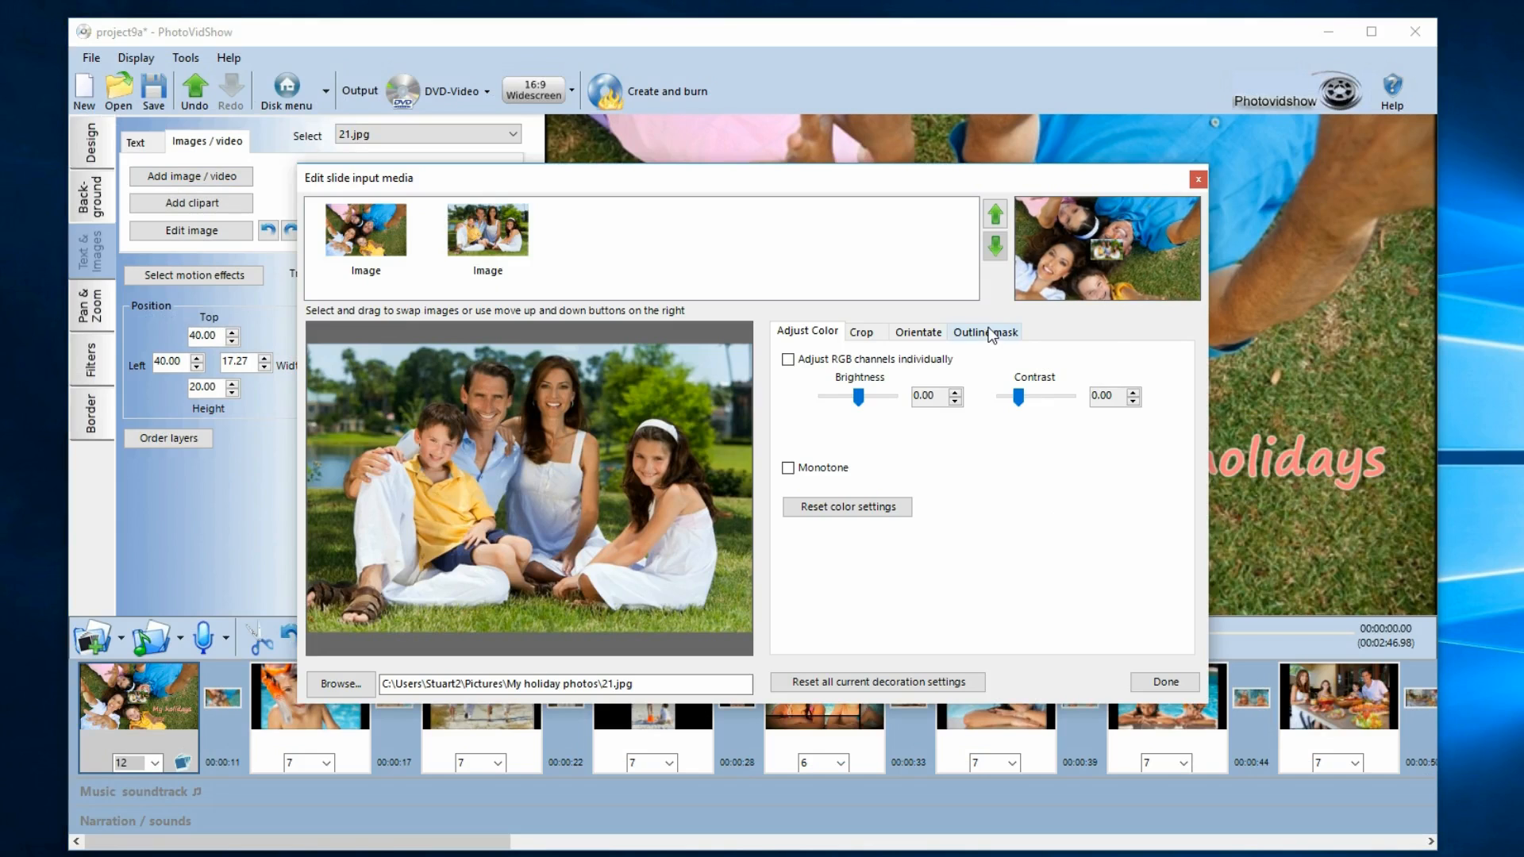
{"action": "left_click", "coordinate": [991, 334]}
{"action": "scroll", "coordinate": [1020, 424], "scroll_direction": "down", "scroll_amount": 3}
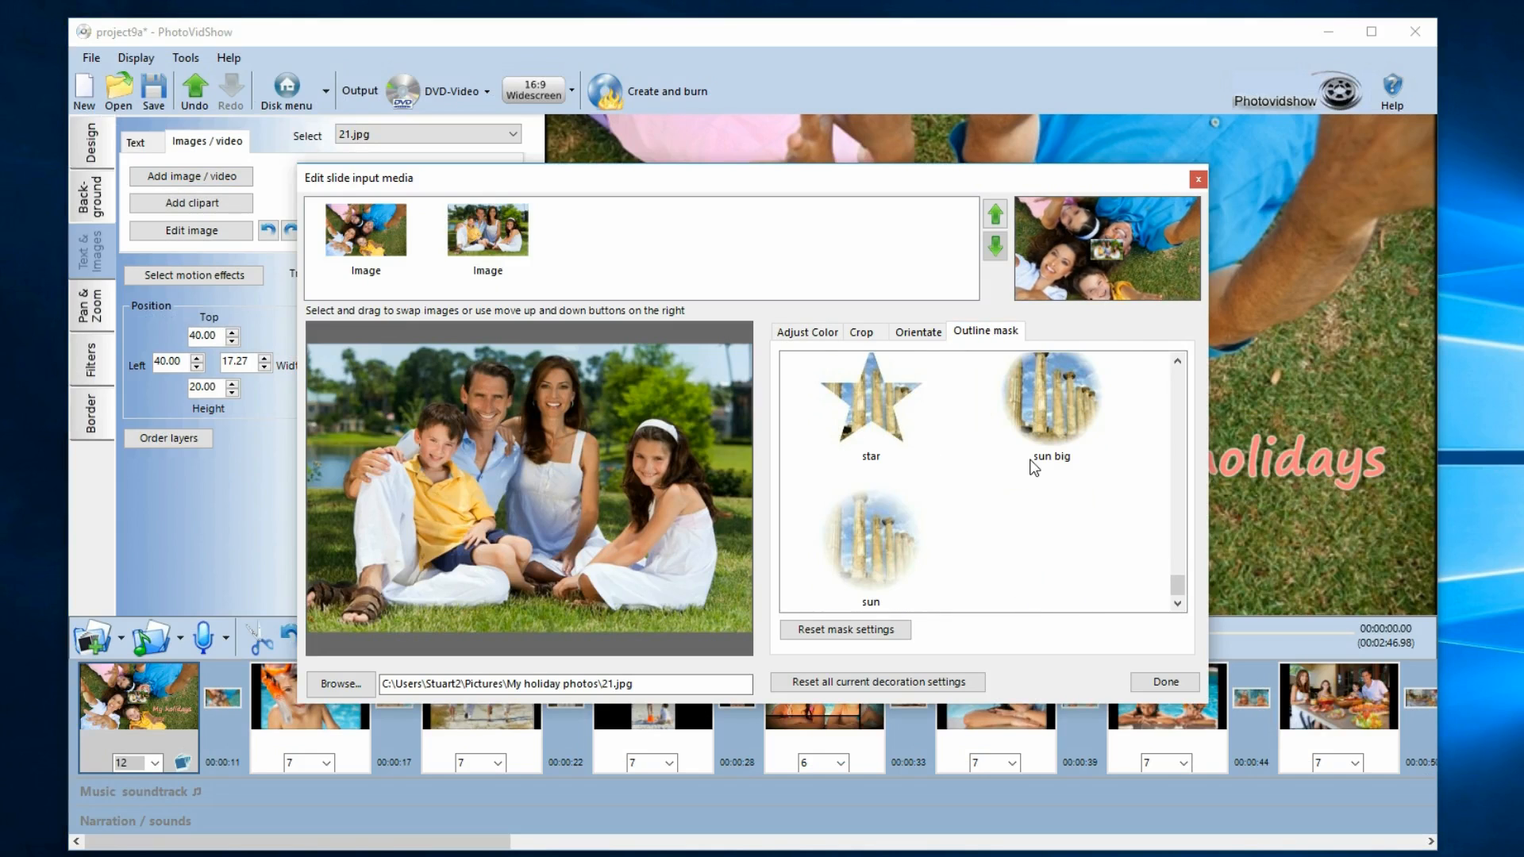
{"action": "left_click", "coordinate": [1054, 409]}
{"action": "left_click", "coordinate": [1181, 688]}
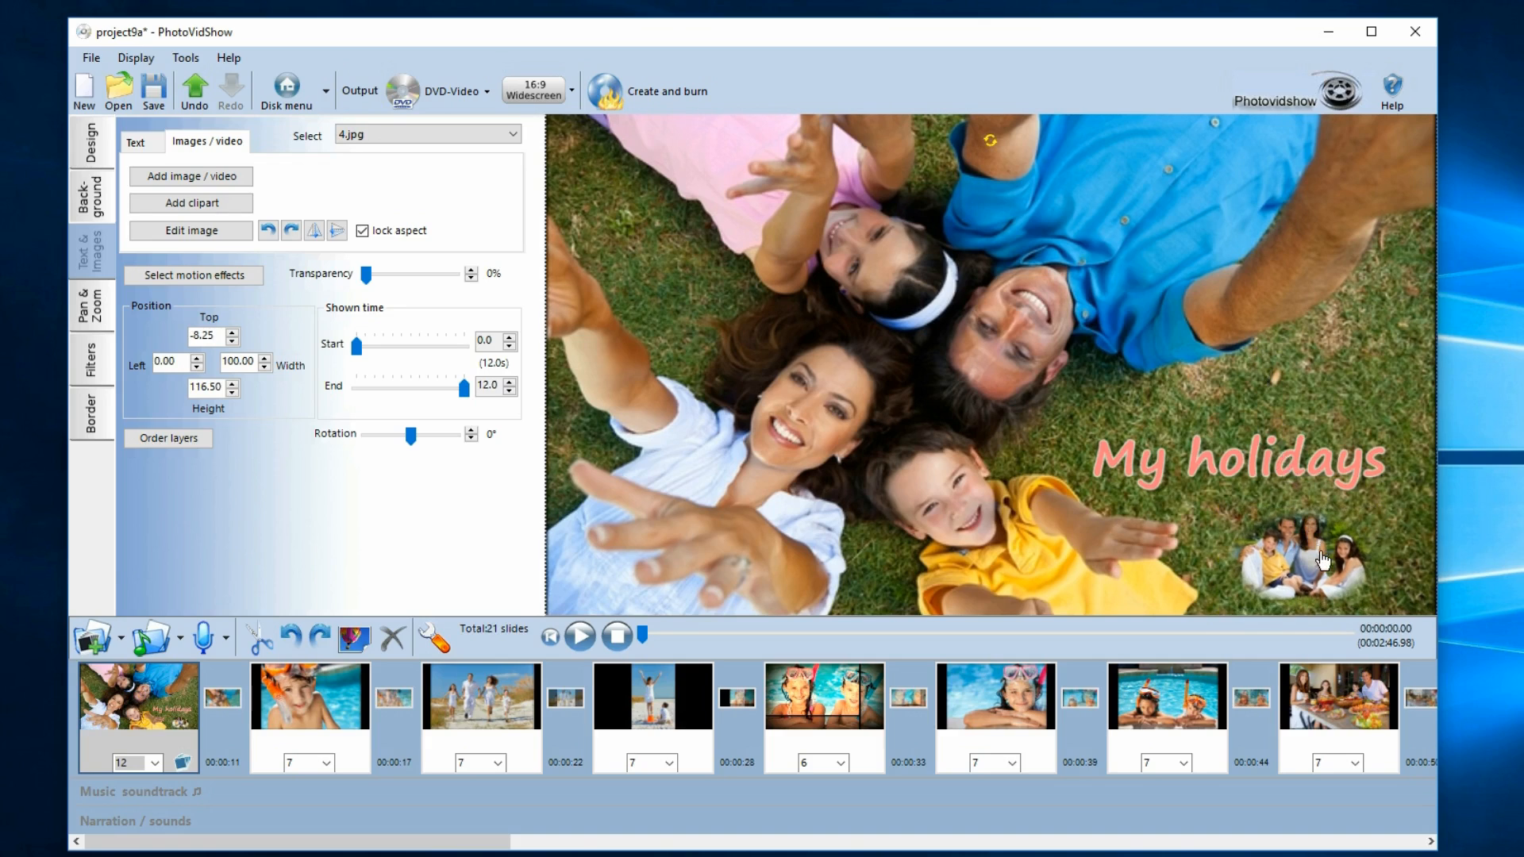
Step: Set the motion in effect of the 21.jpg image to FadeLeft
{"action": "right_click", "coordinate": [1324, 565]}
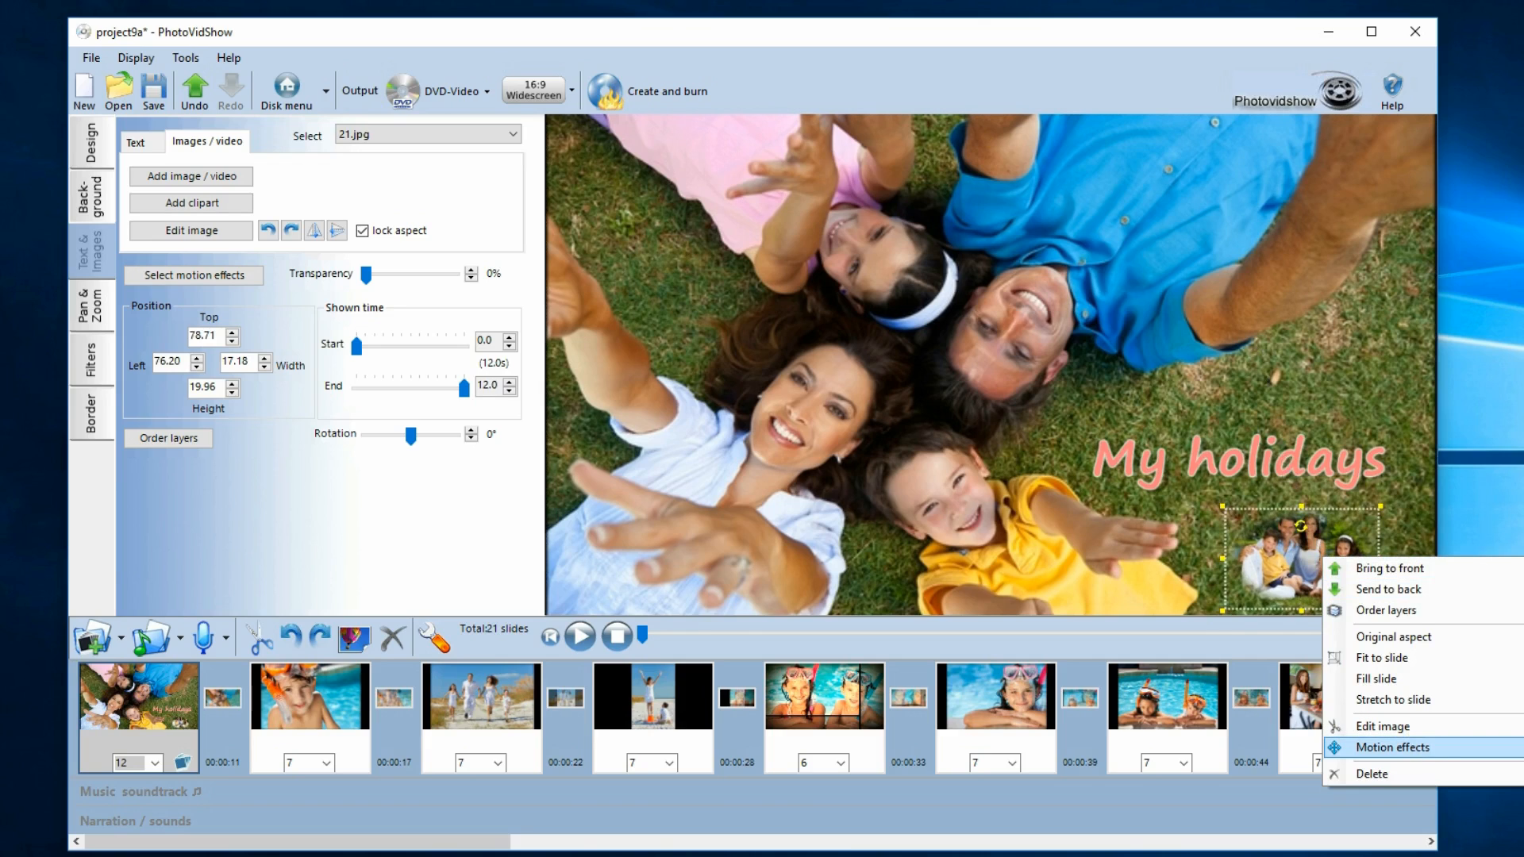
{"action": "left_click", "coordinate": [1412, 749]}
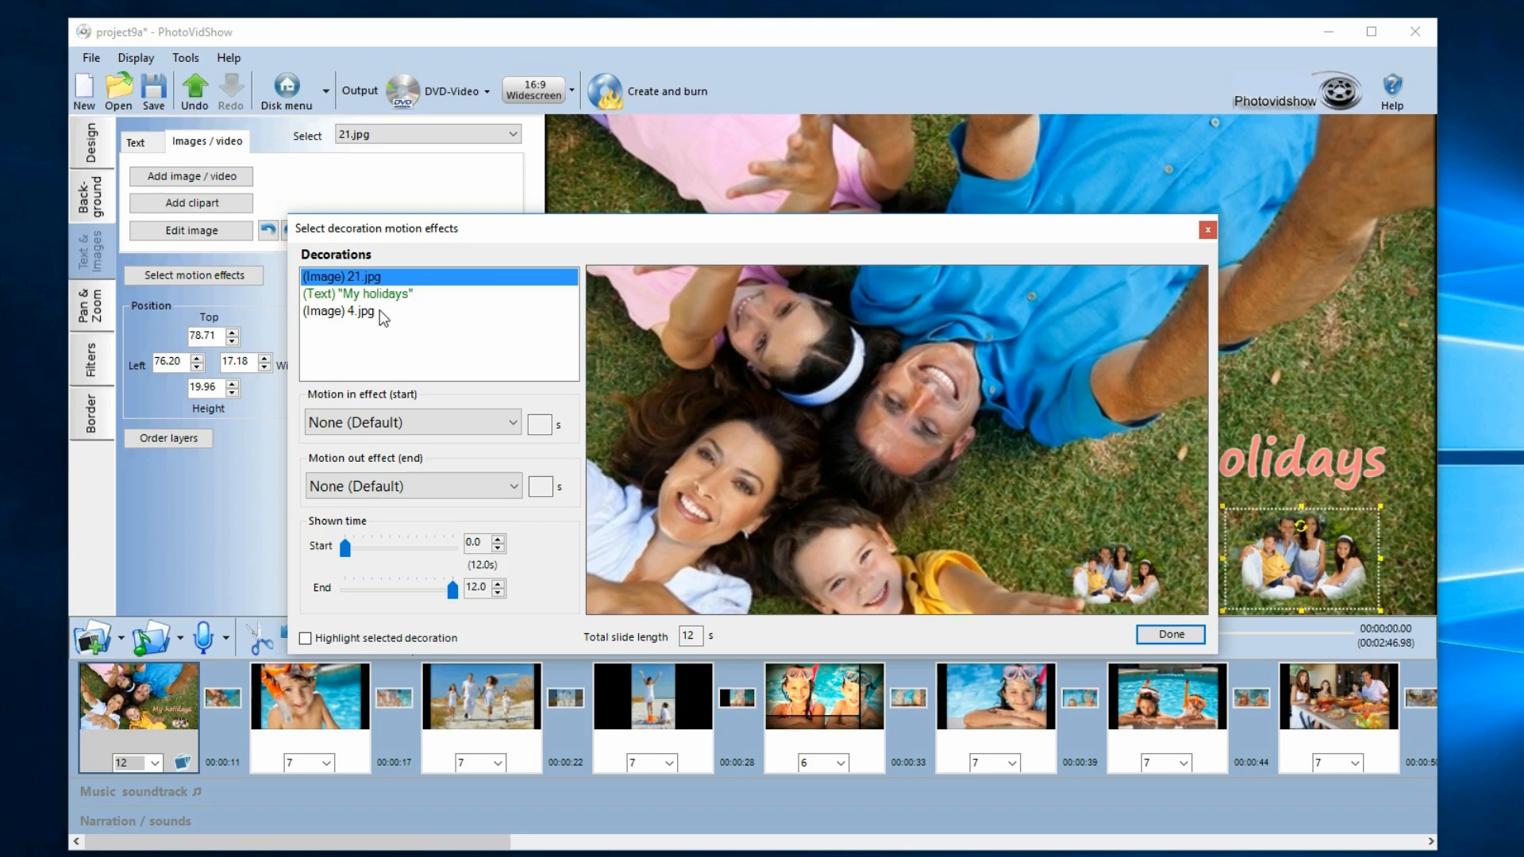
{"action": "left_click", "coordinate": [351, 294]}
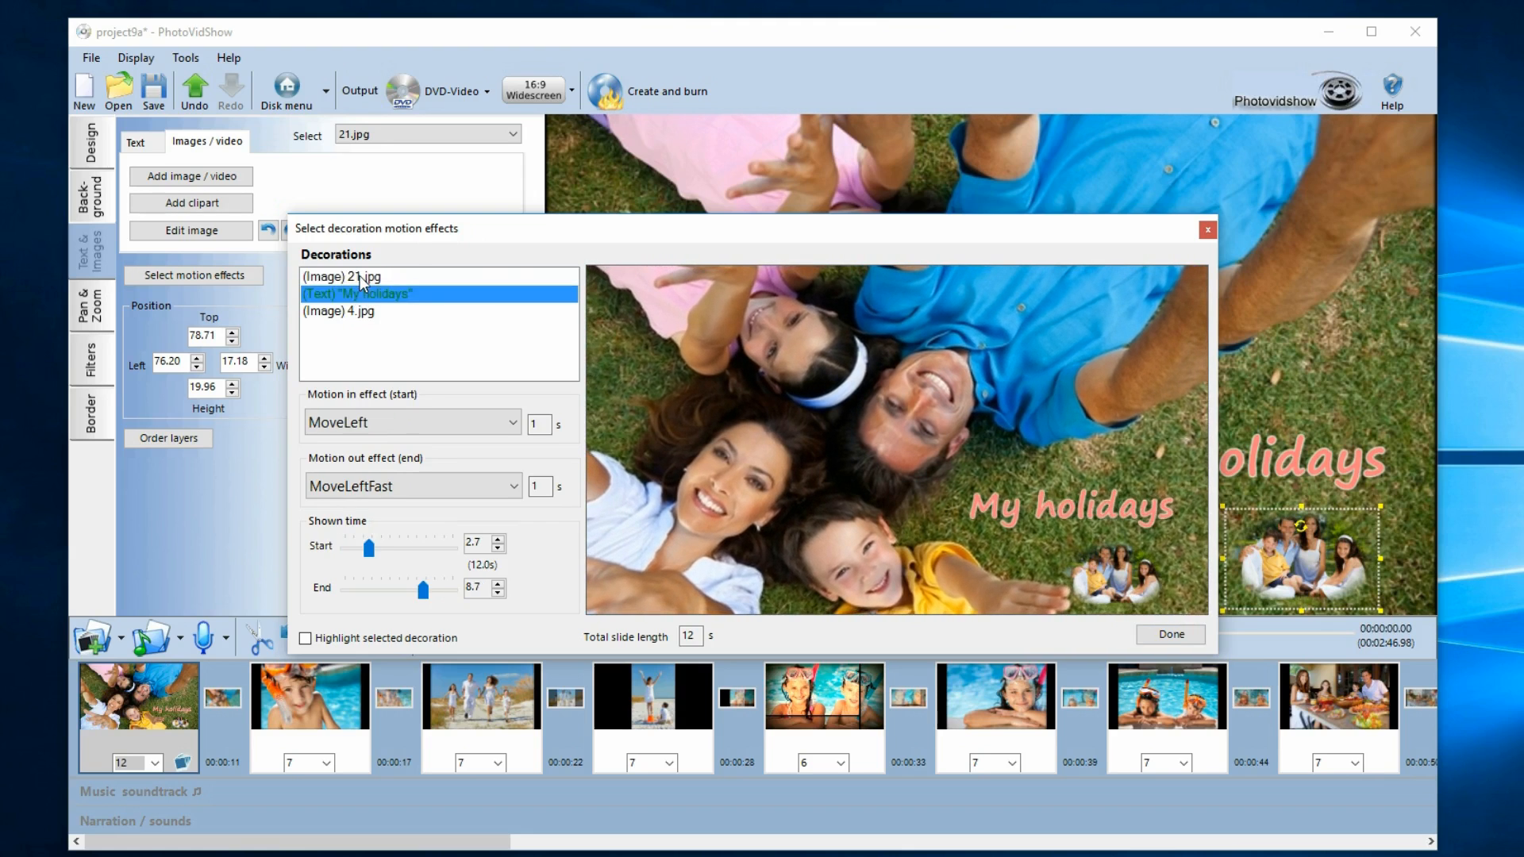
{"action": "left_click", "coordinate": [343, 276]}
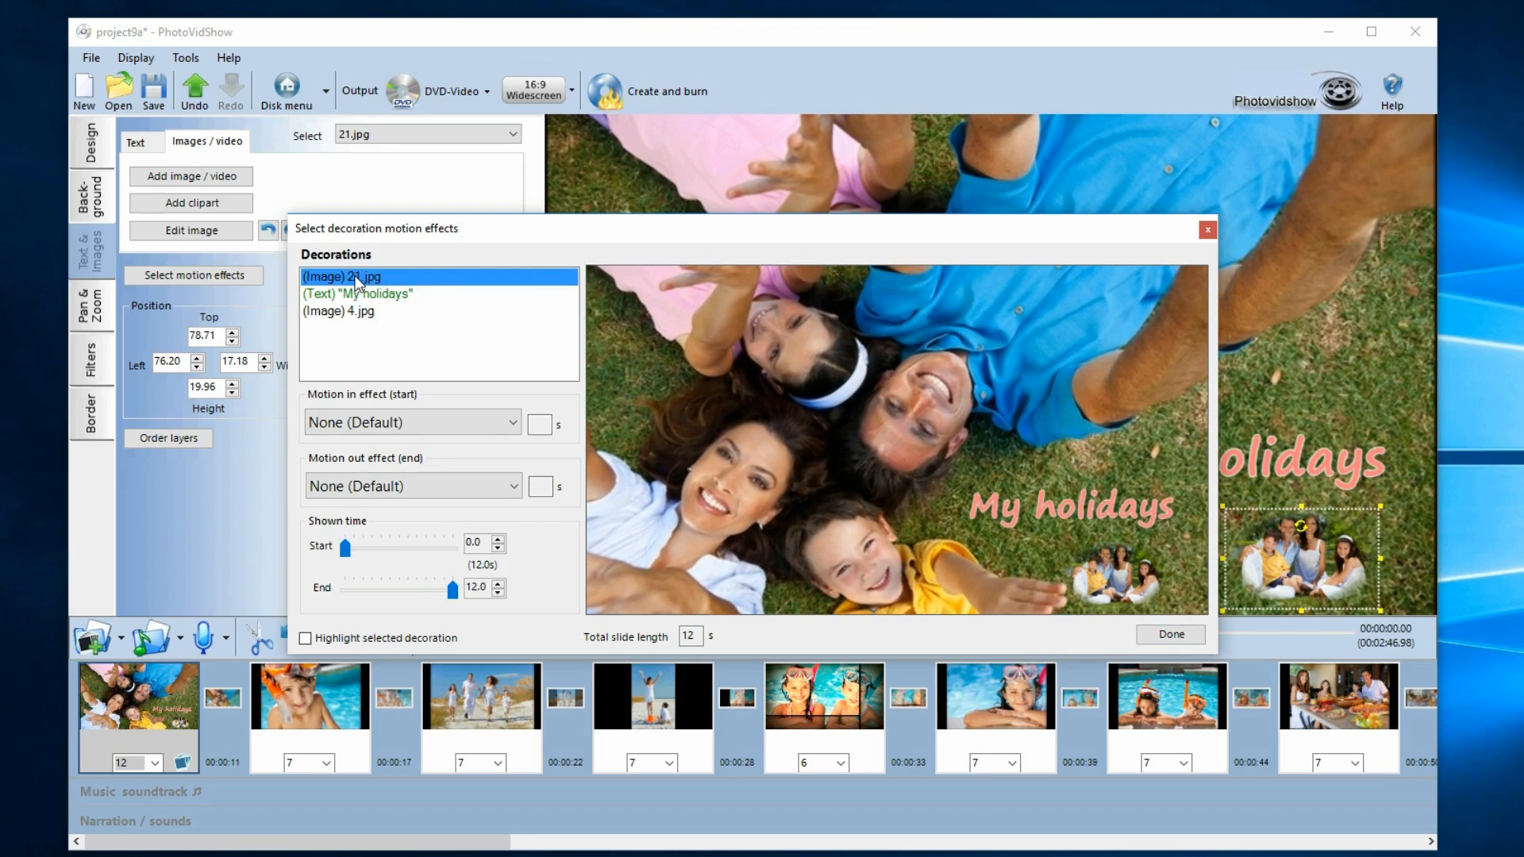
{"action": "left_click", "coordinate": [489, 420]}
{"action": "scroll", "coordinate": [457, 500], "scroll_direction": "down", "scroll_amount": 10}
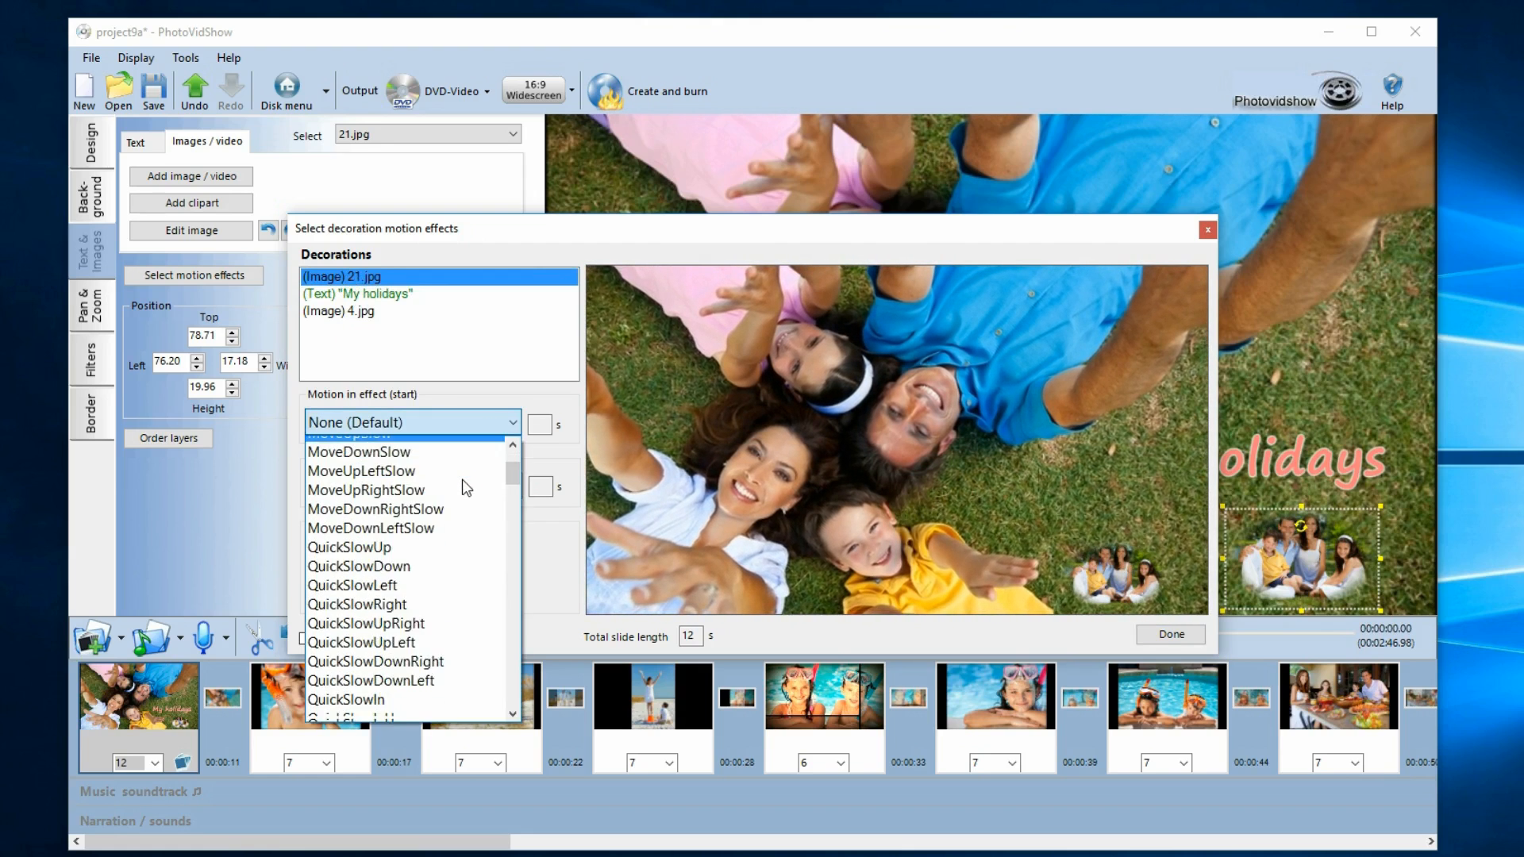
{"action": "scroll", "coordinate": [446, 512], "scroll_direction": "down", "scroll_amount": 7}
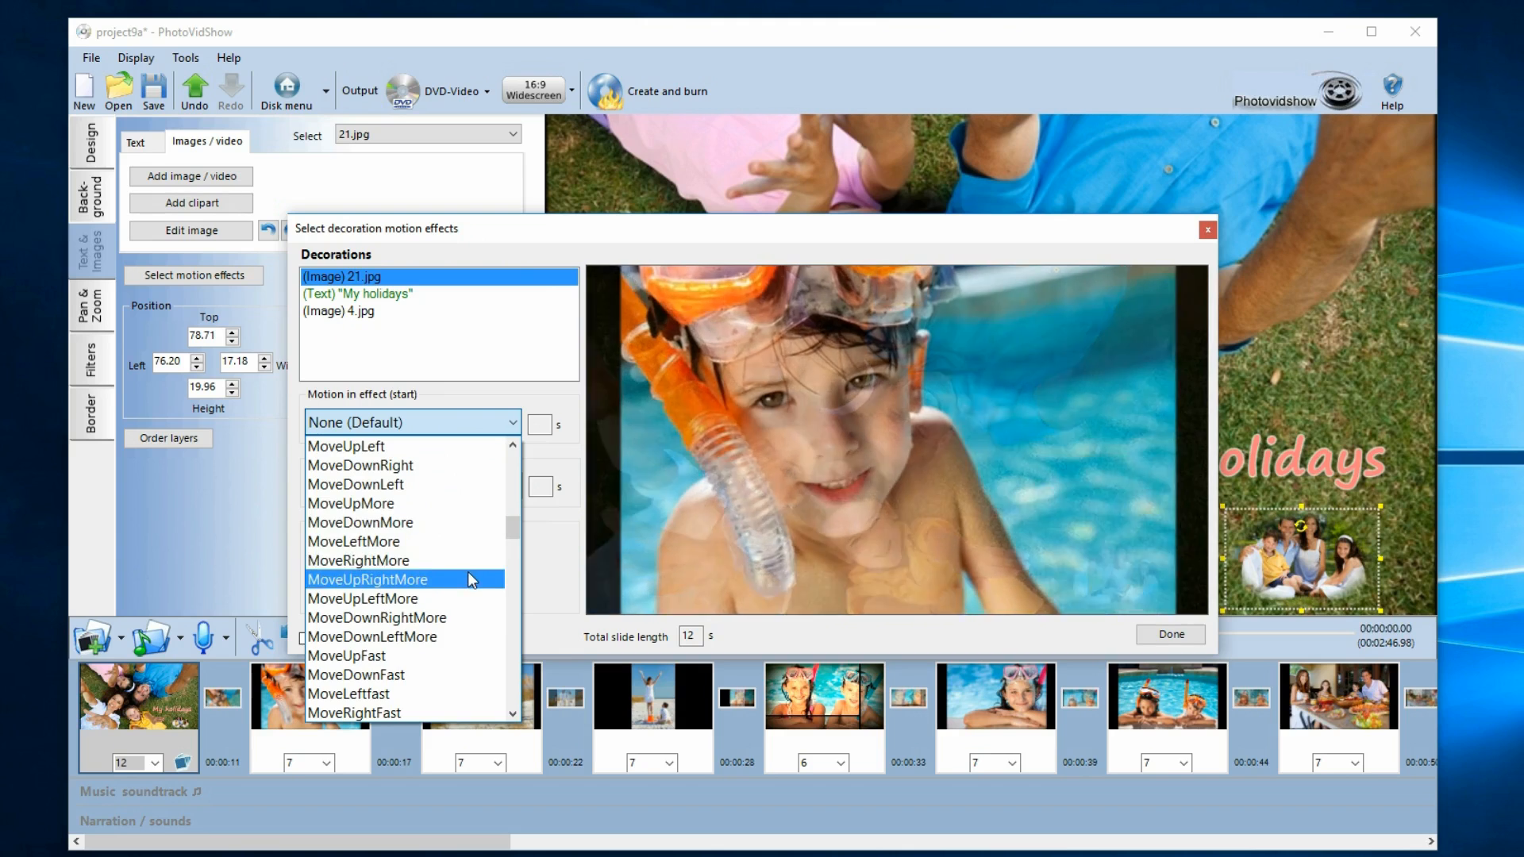
{"action": "scroll", "coordinate": [445, 523], "scroll_direction": "down", "scroll_amount": 15}
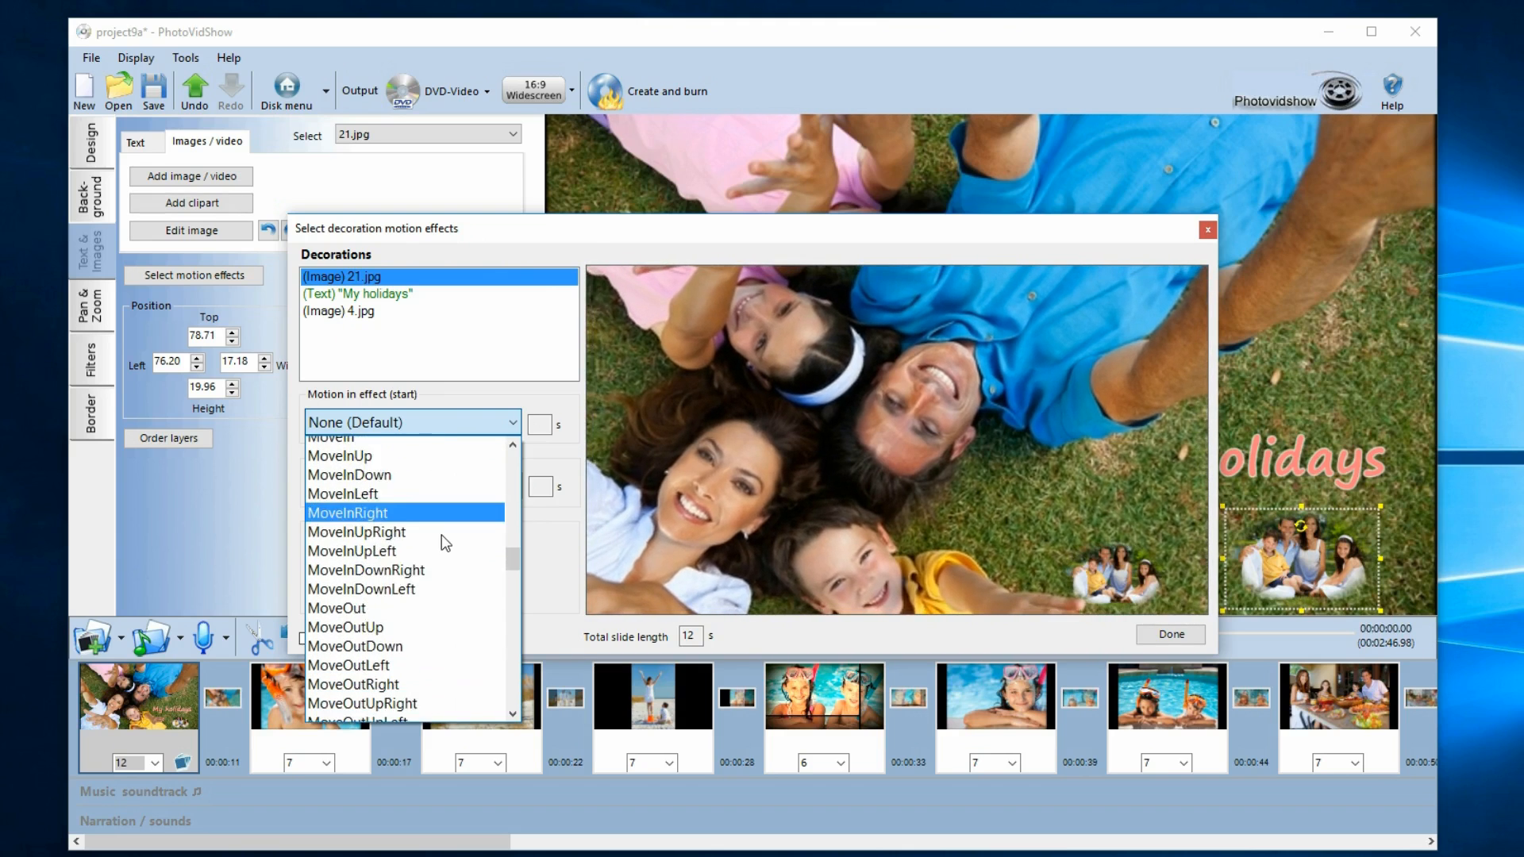
{"action": "scroll", "coordinate": [491, 629], "scroll_direction": "up", "scroll_amount": 3}
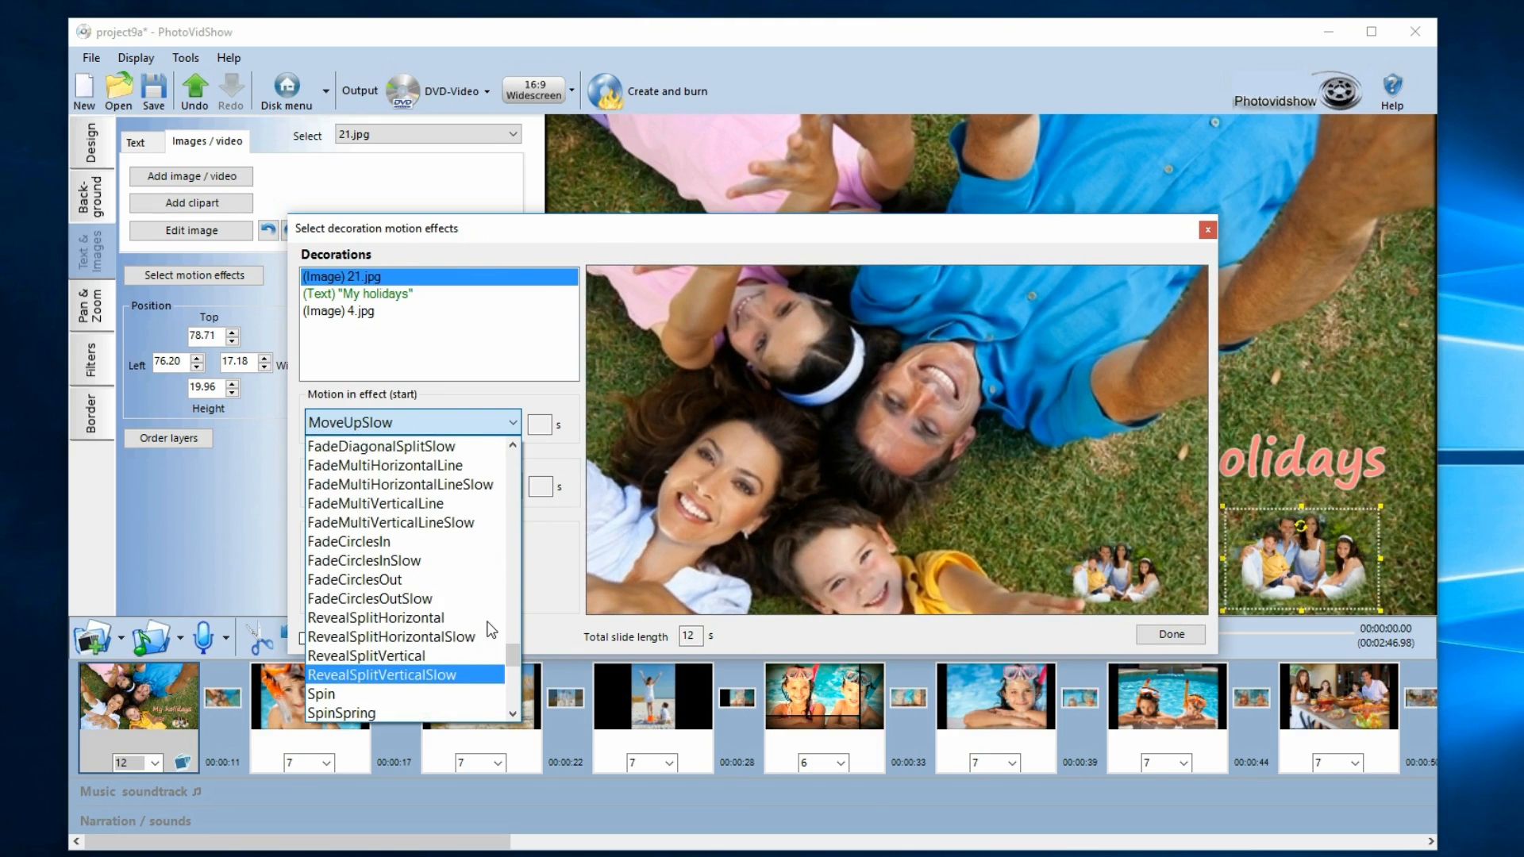
{"action": "left_click", "coordinate": [433, 450]}
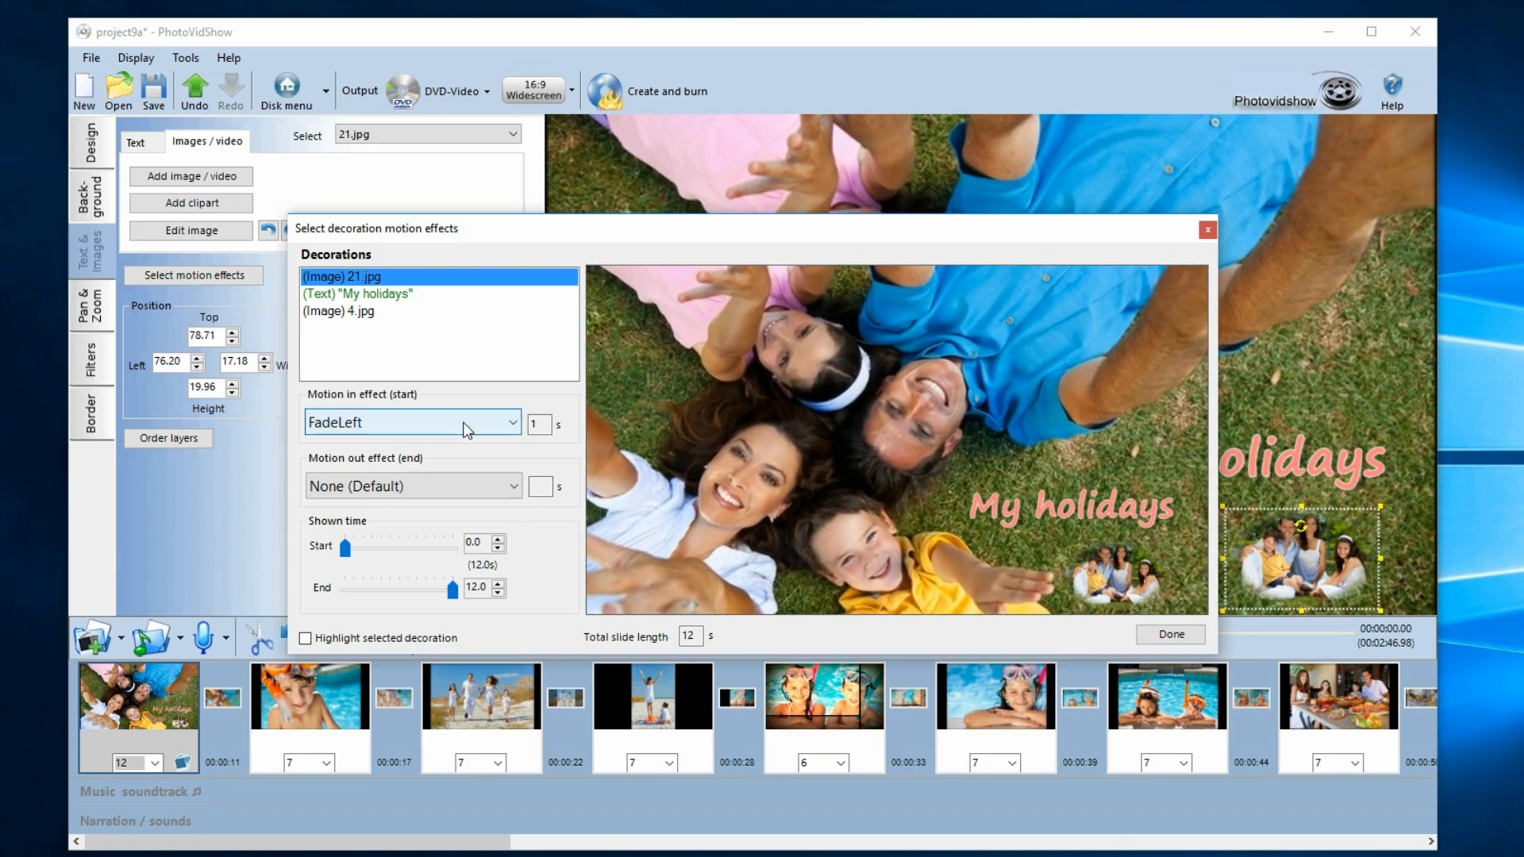
{"action": "left_click", "coordinate": [1171, 635]}
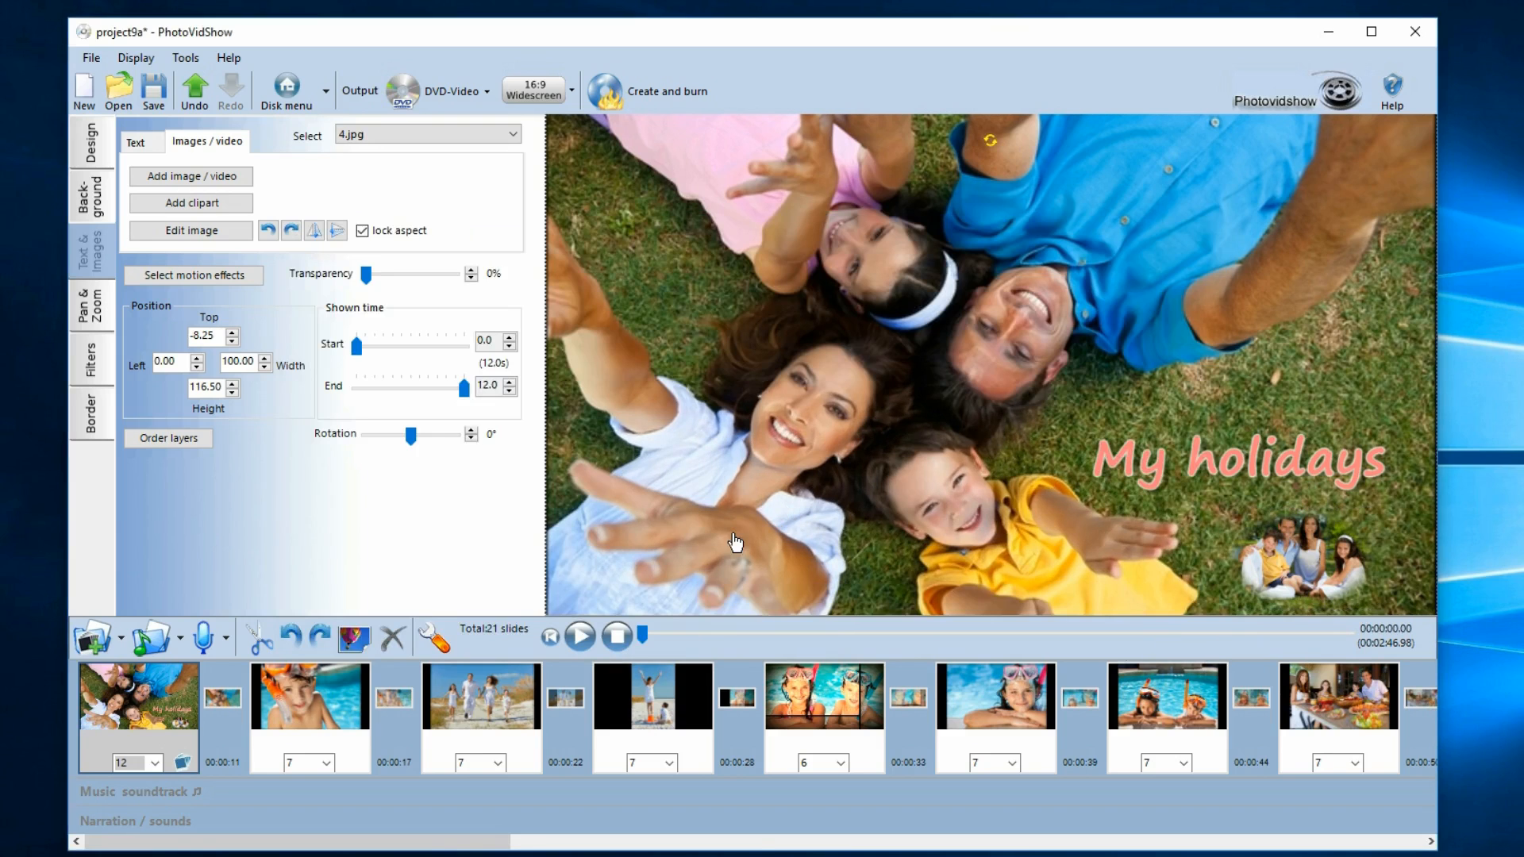
{"action": "left_click", "coordinate": [103, 144]}
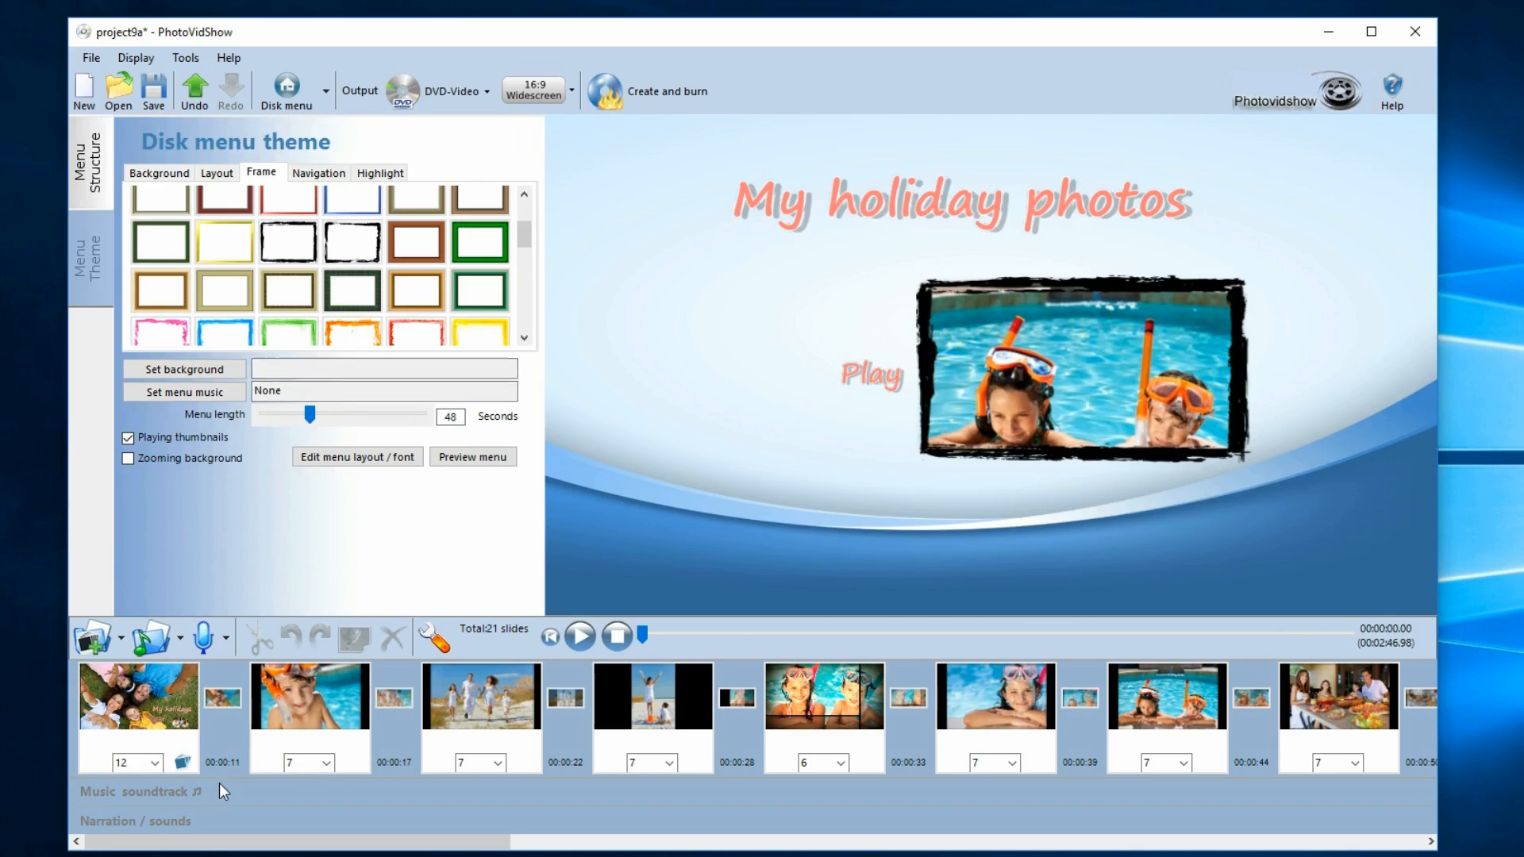
{"action": "left_click", "coordinate": [150, 723]}
{"action": "left_click", "coordinate": [84, 270]}
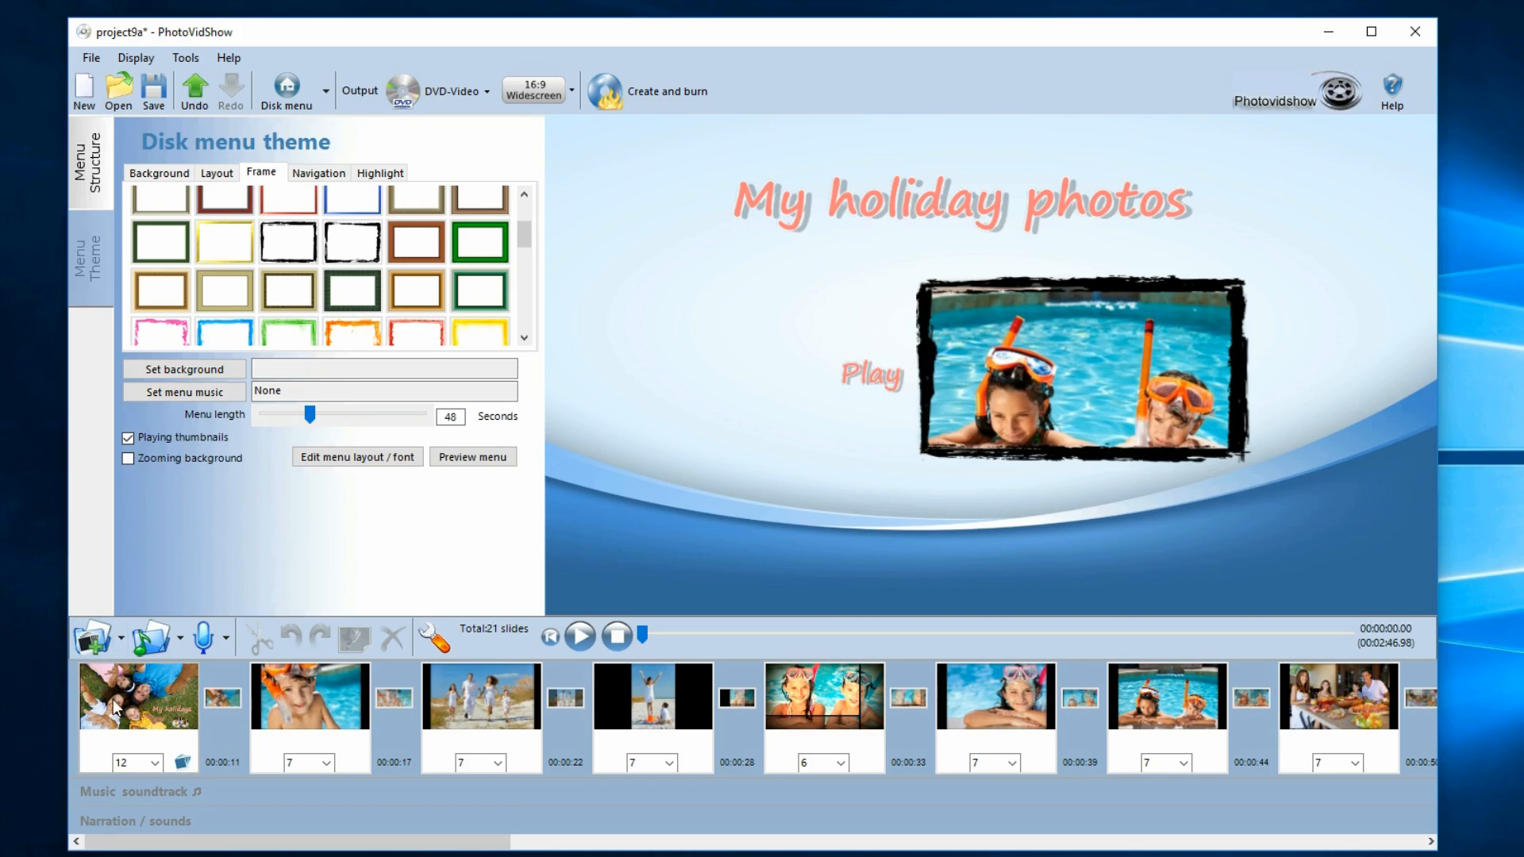
{"action": "left_click", "coordinate": [116, 706]}
{"action": "left_click", "coordinate": [93, 135]}
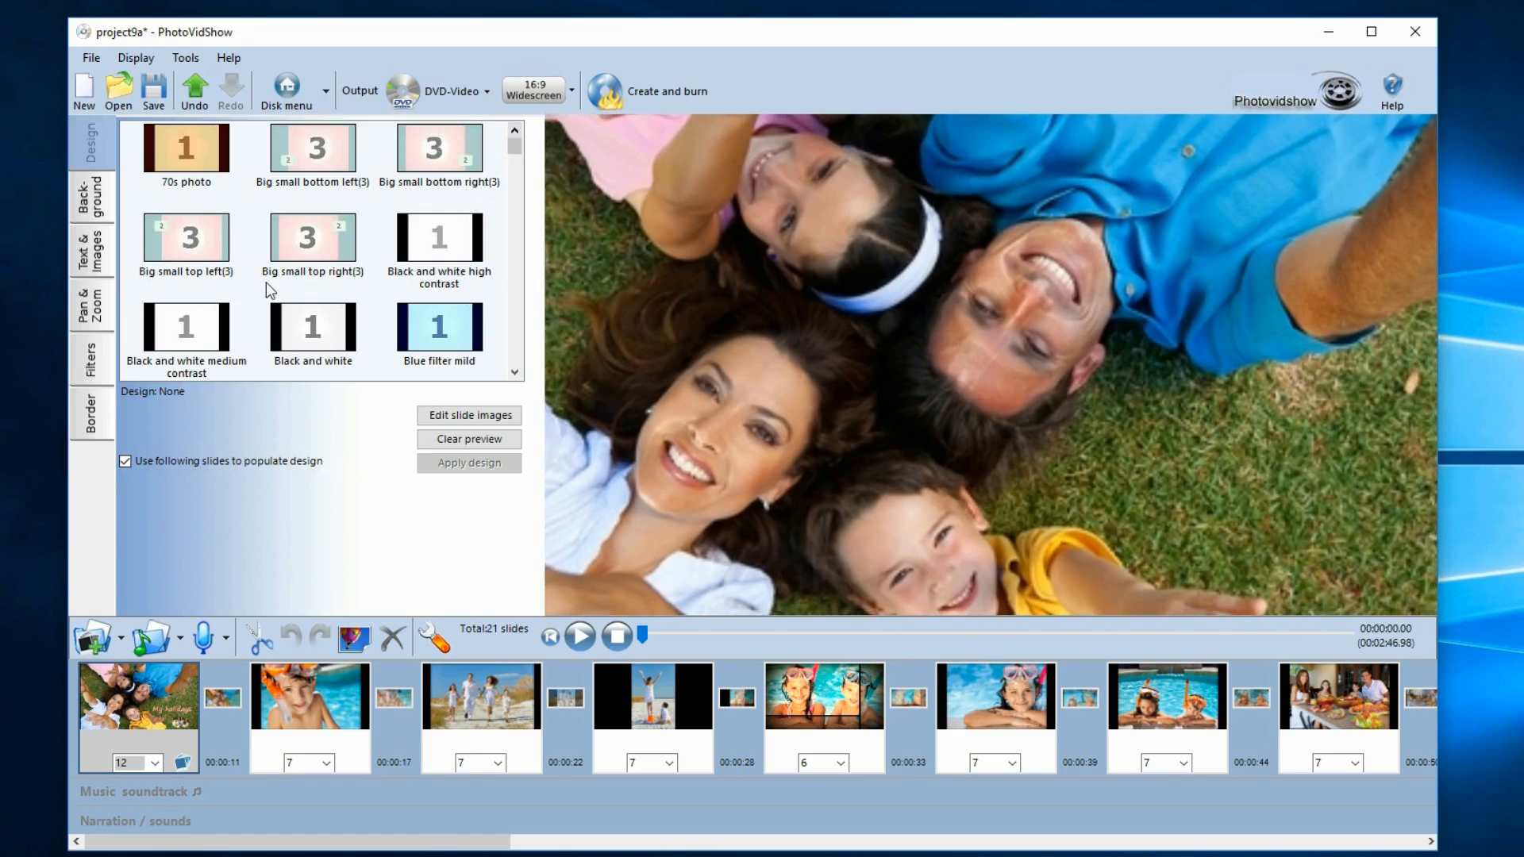
Step: Return to the disk menu theme and preview the menu
{"action": "left_click", "coordinate": [289, 87]}
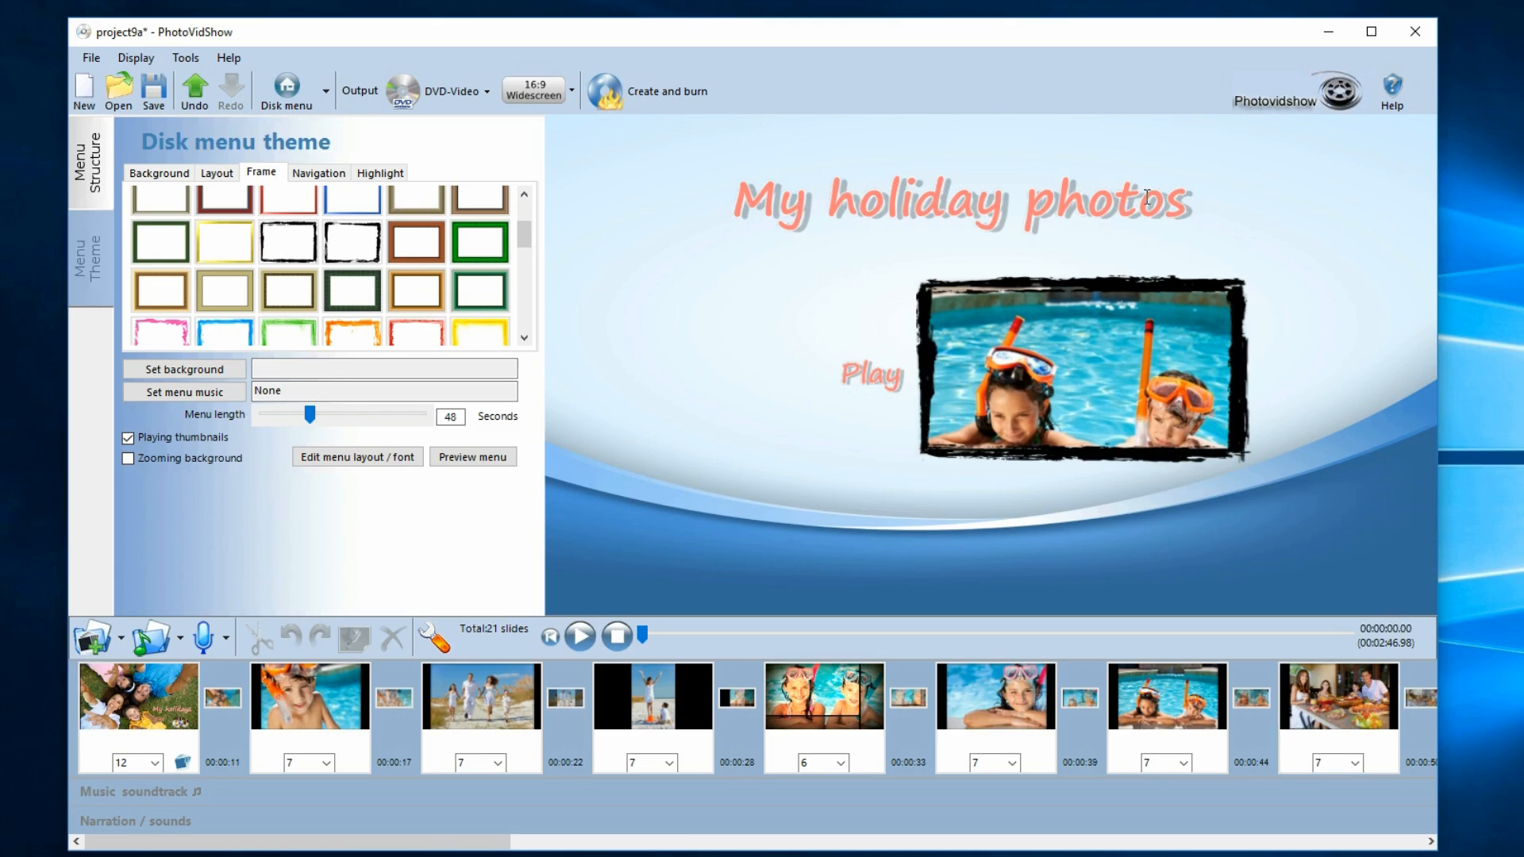
{"action": "left_click", "coordinate": [485, 457]}
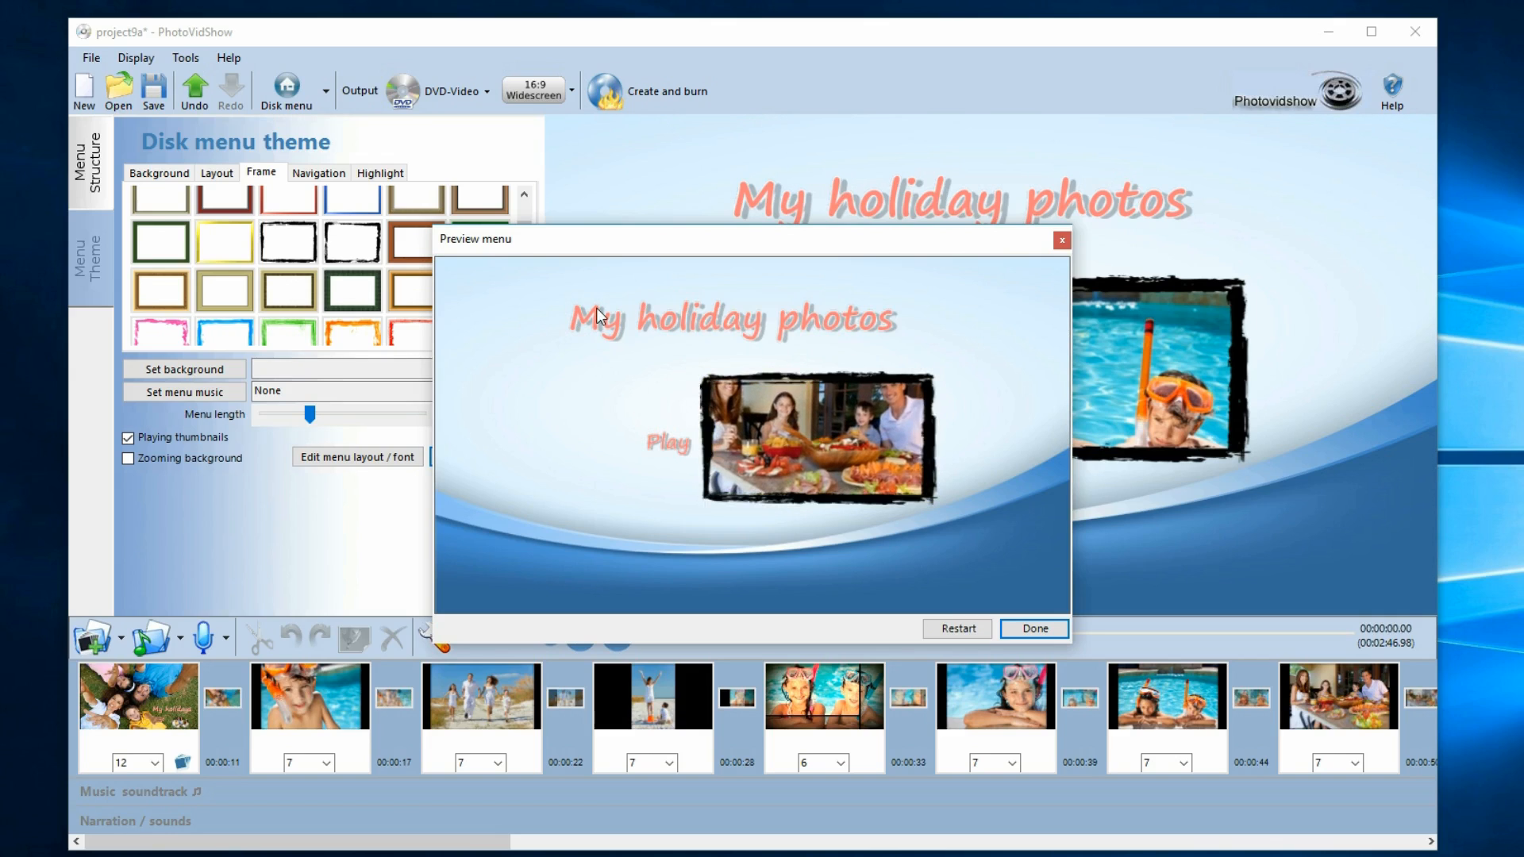
{"action": "left_click", "coordinate": [1035, 628]}
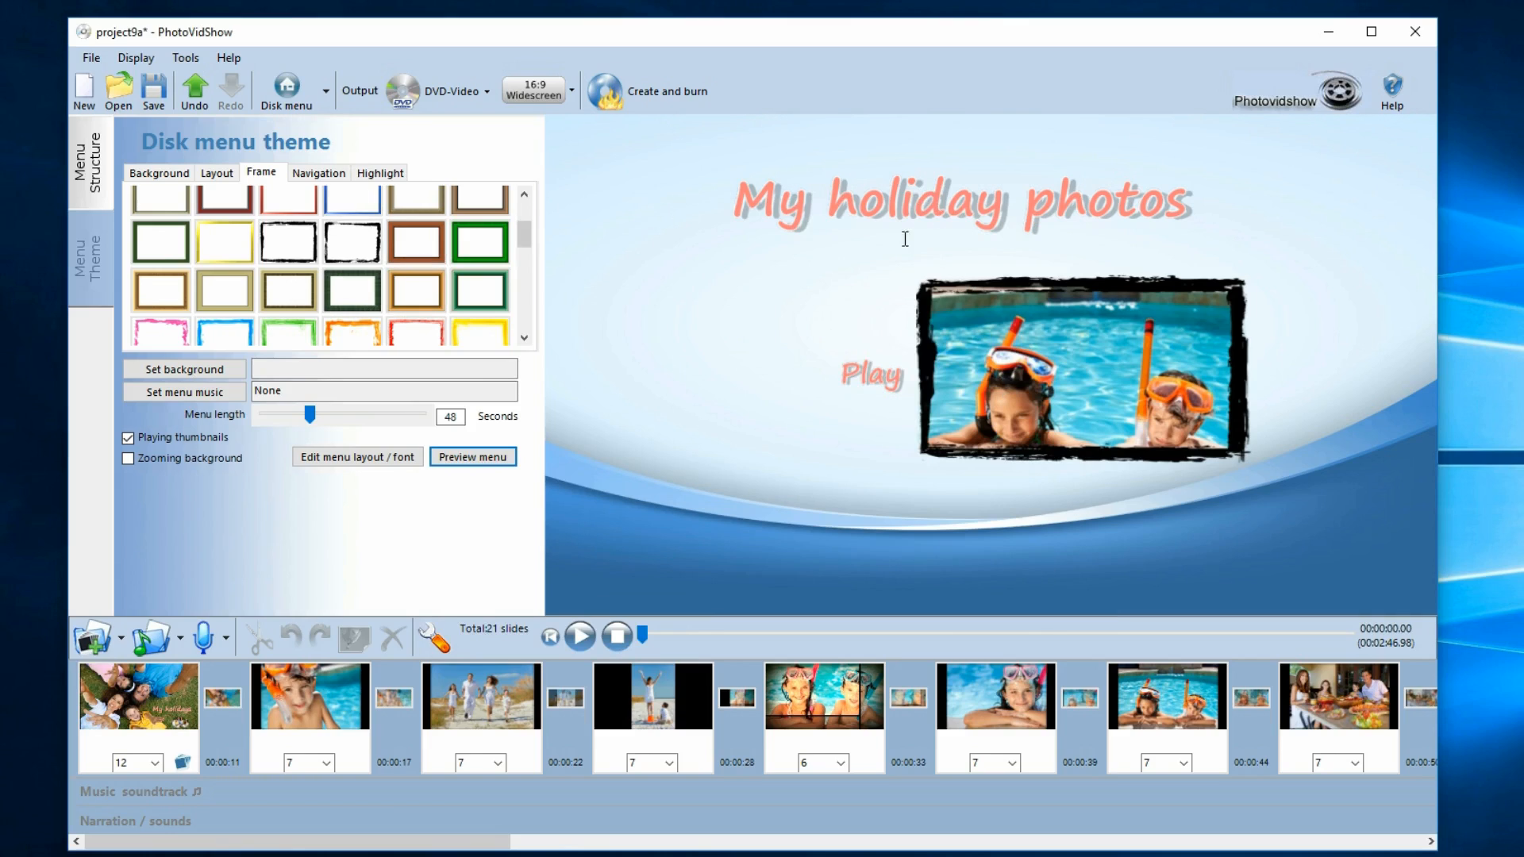
Step: Edit the disk menu layout and open the motion effects settings for the "My holiday photos" title
{"action": "left_click", "coordinate": [376, 455]}
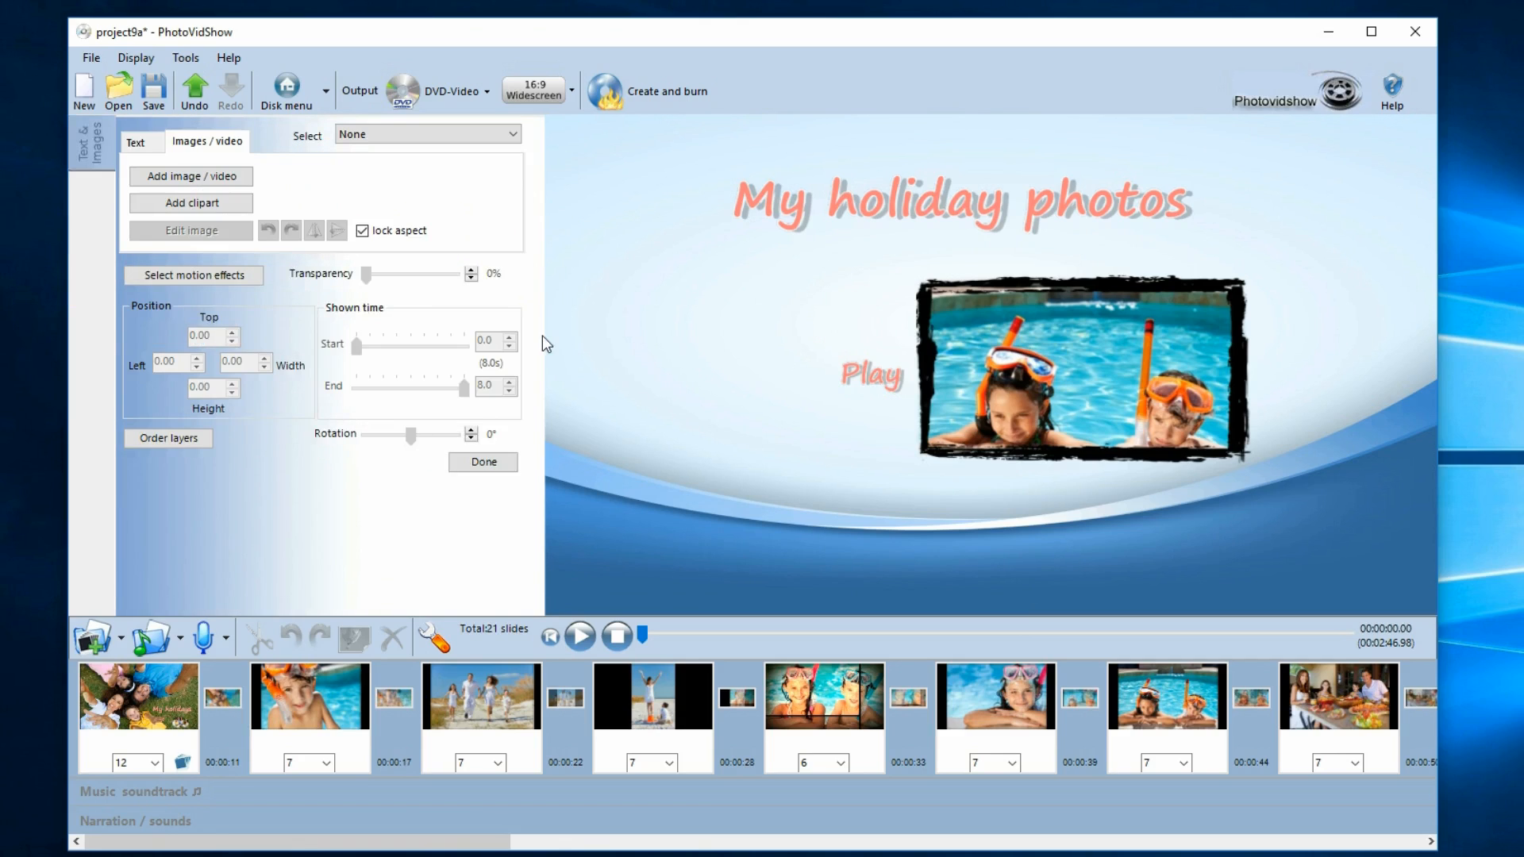
{"action": "left_click", "coordinate": [851, 206]}
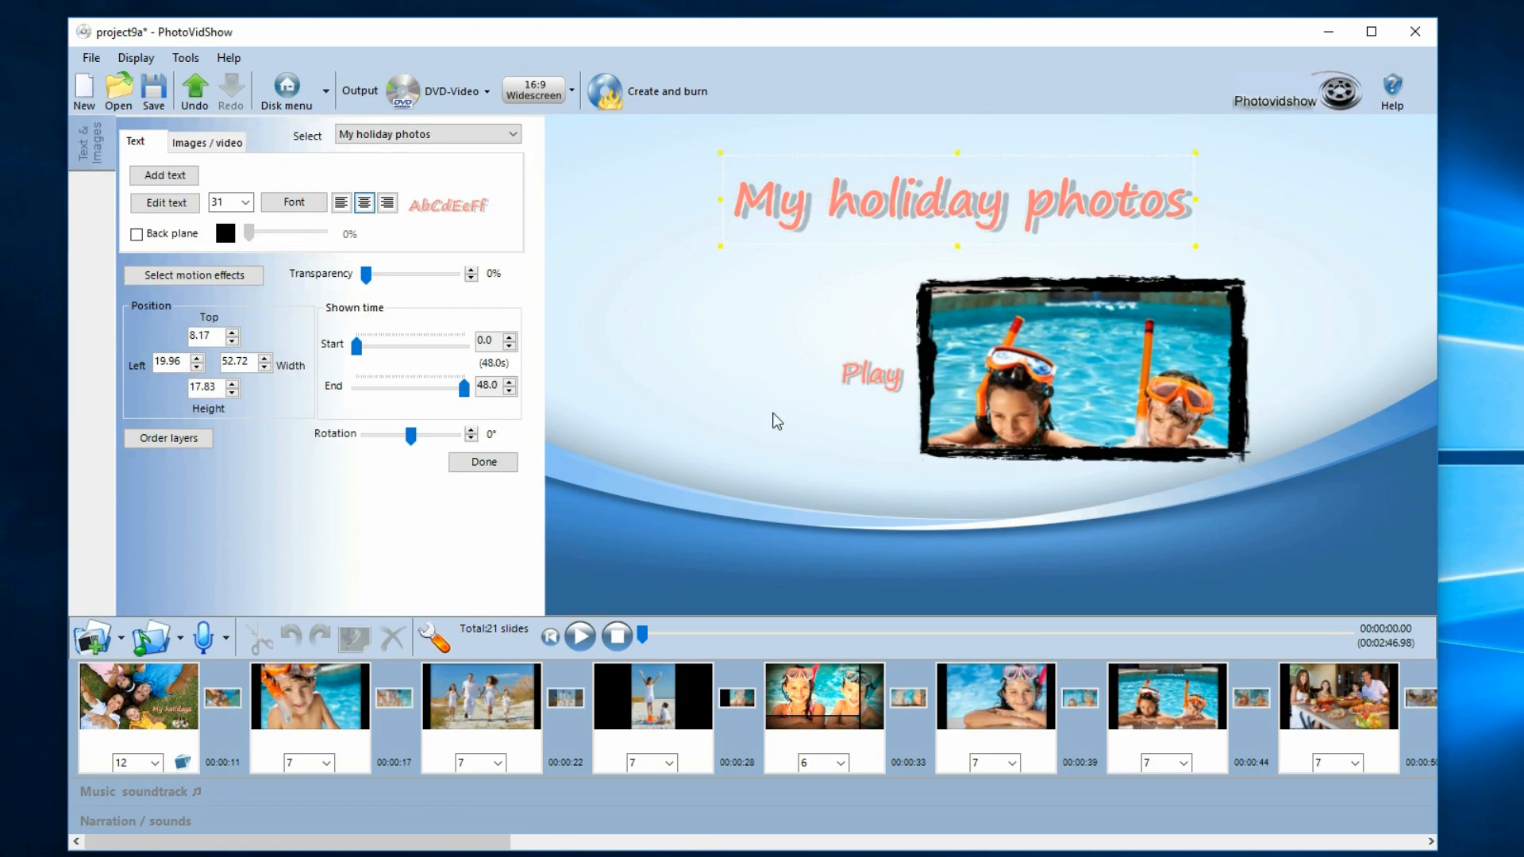
{"action": "right_click", "coordinate": [884, 211]}
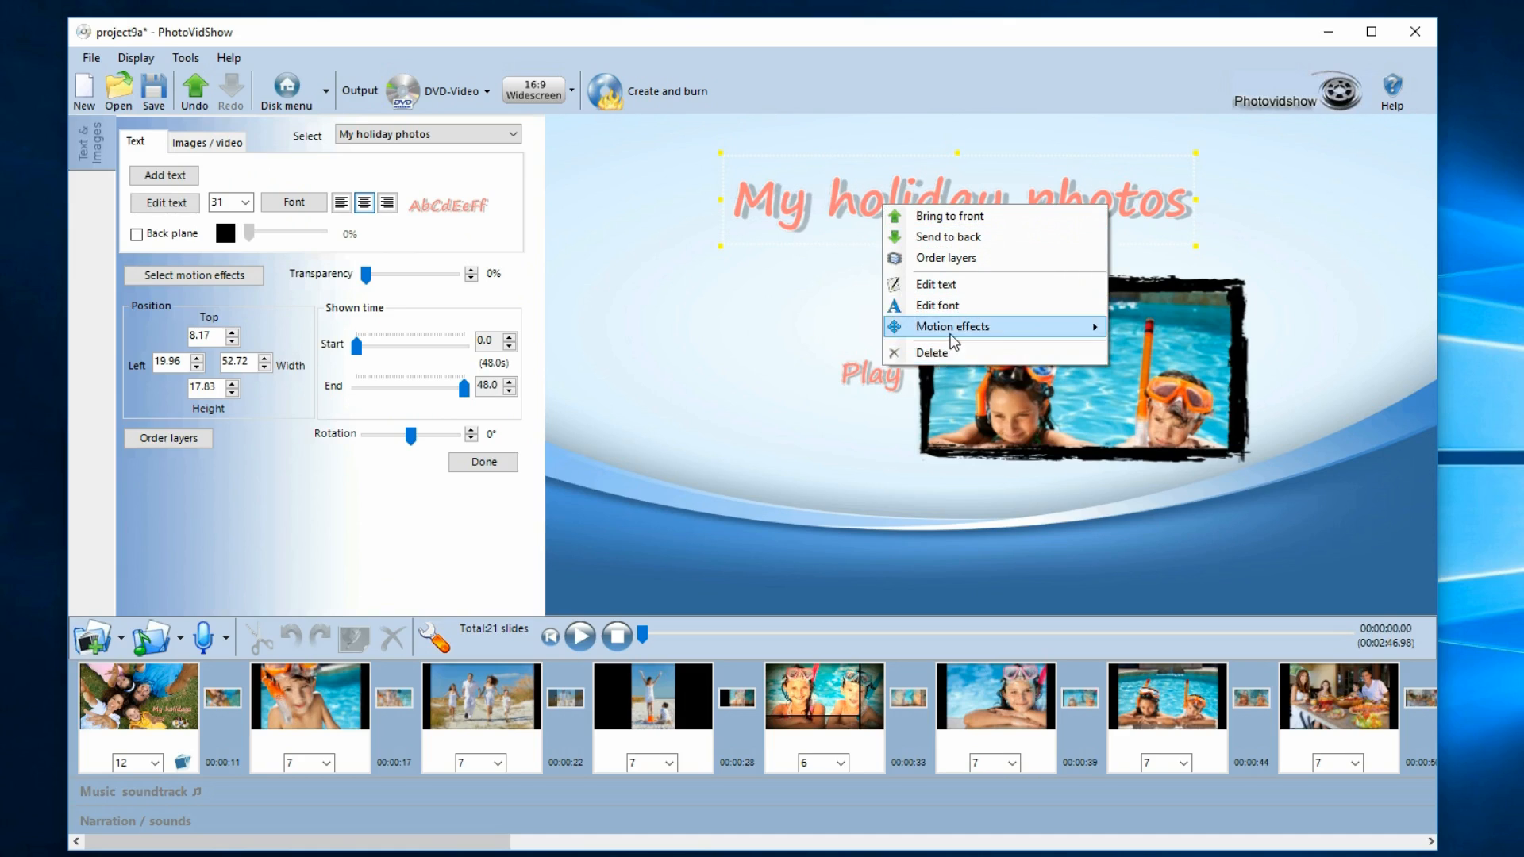
{"action": "left_click", "coordinate": [1171, 329]}
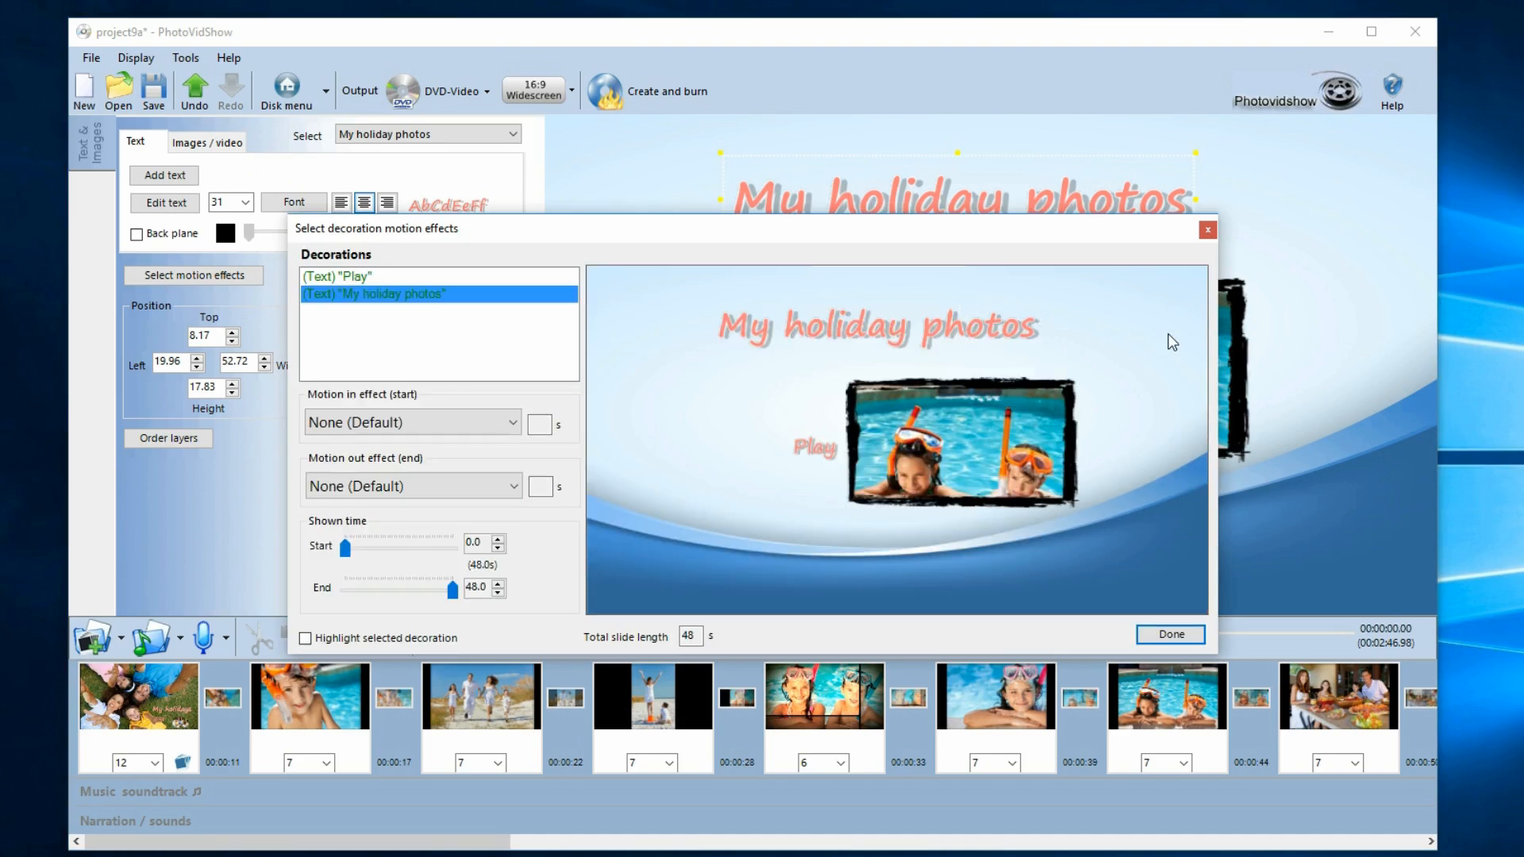
Step: Set the motion in effect of the "My holiday photos" text to Delay and finish editing the motion effects
{"action": "left_click", "coordinate": [369, 275]}
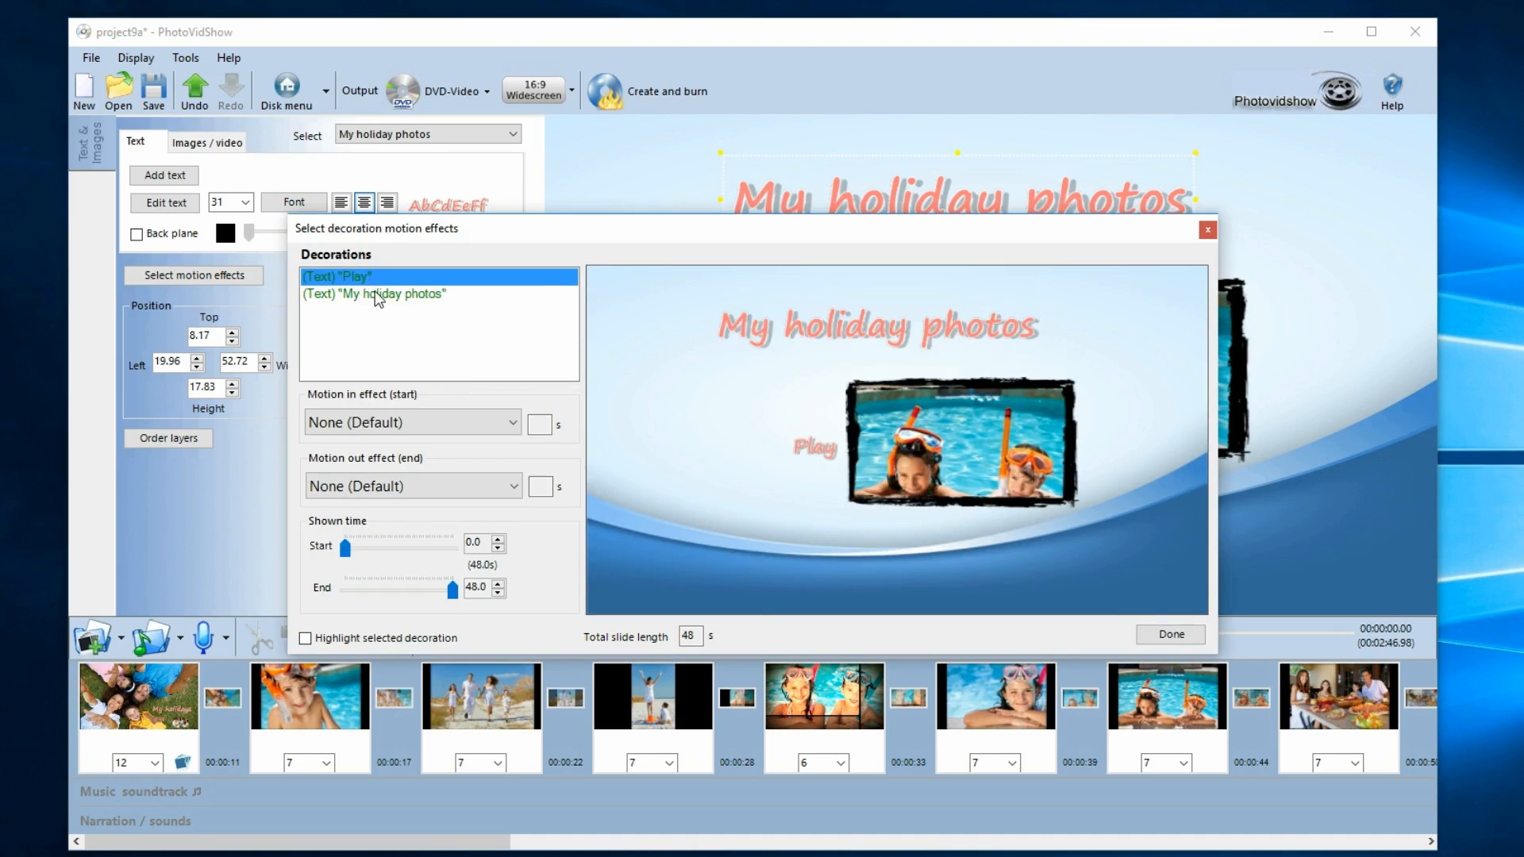
{"action": "left_click", "coordinate": [374, 292]}
{"action": "left_click", "coordinate": [513, 422]}
{"action": "left_click_drag", "start_coordinate": [513, 460], "coordinate": [511, 600]}
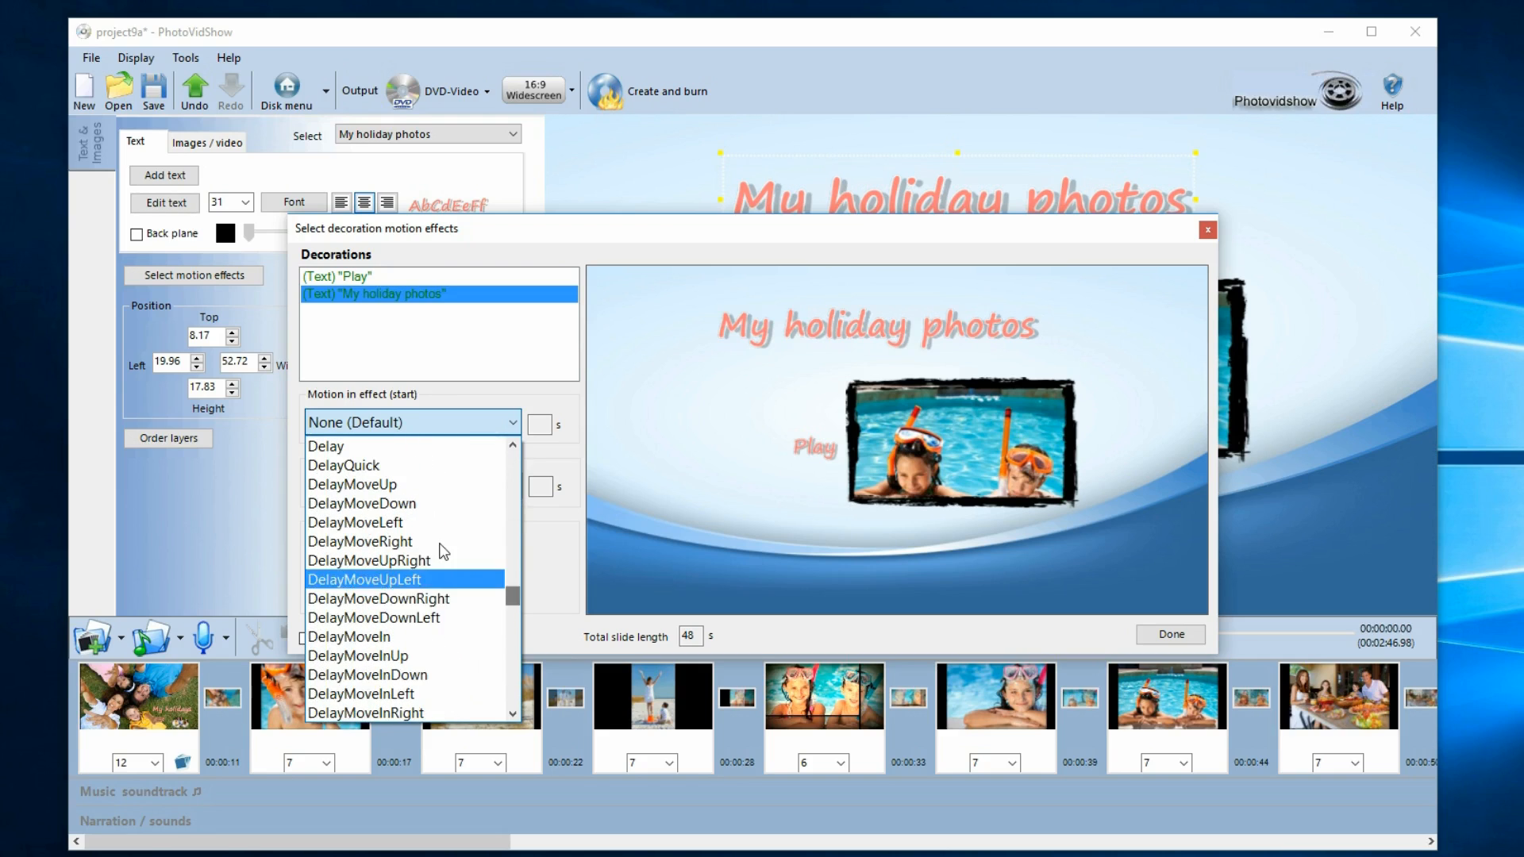
{"action": "left_click", "coordinate": [386, 447]}
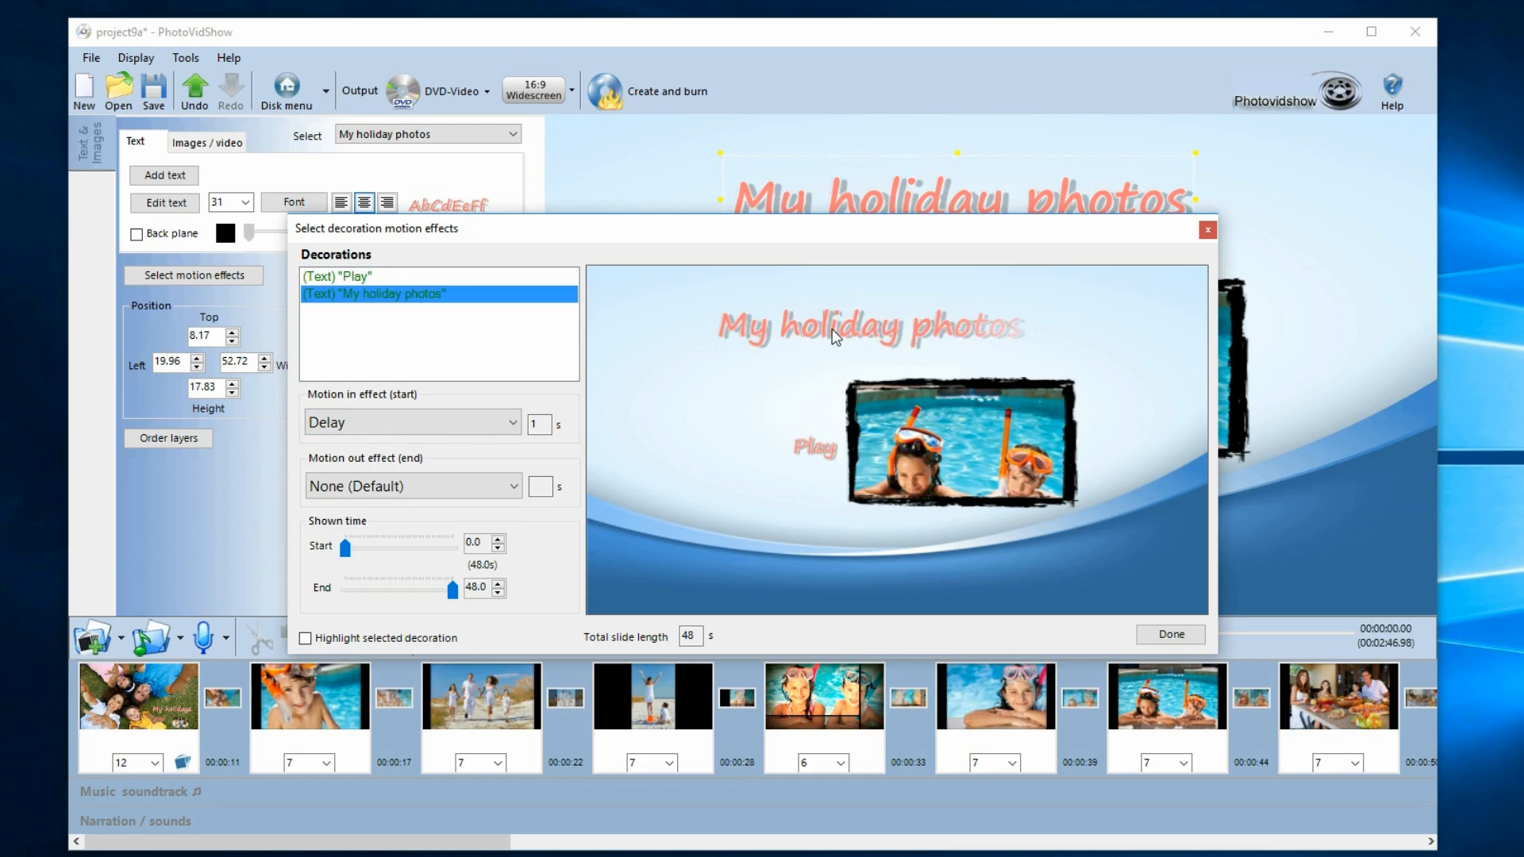
{"action": "left_click", "coordinate": [1171, 635]}
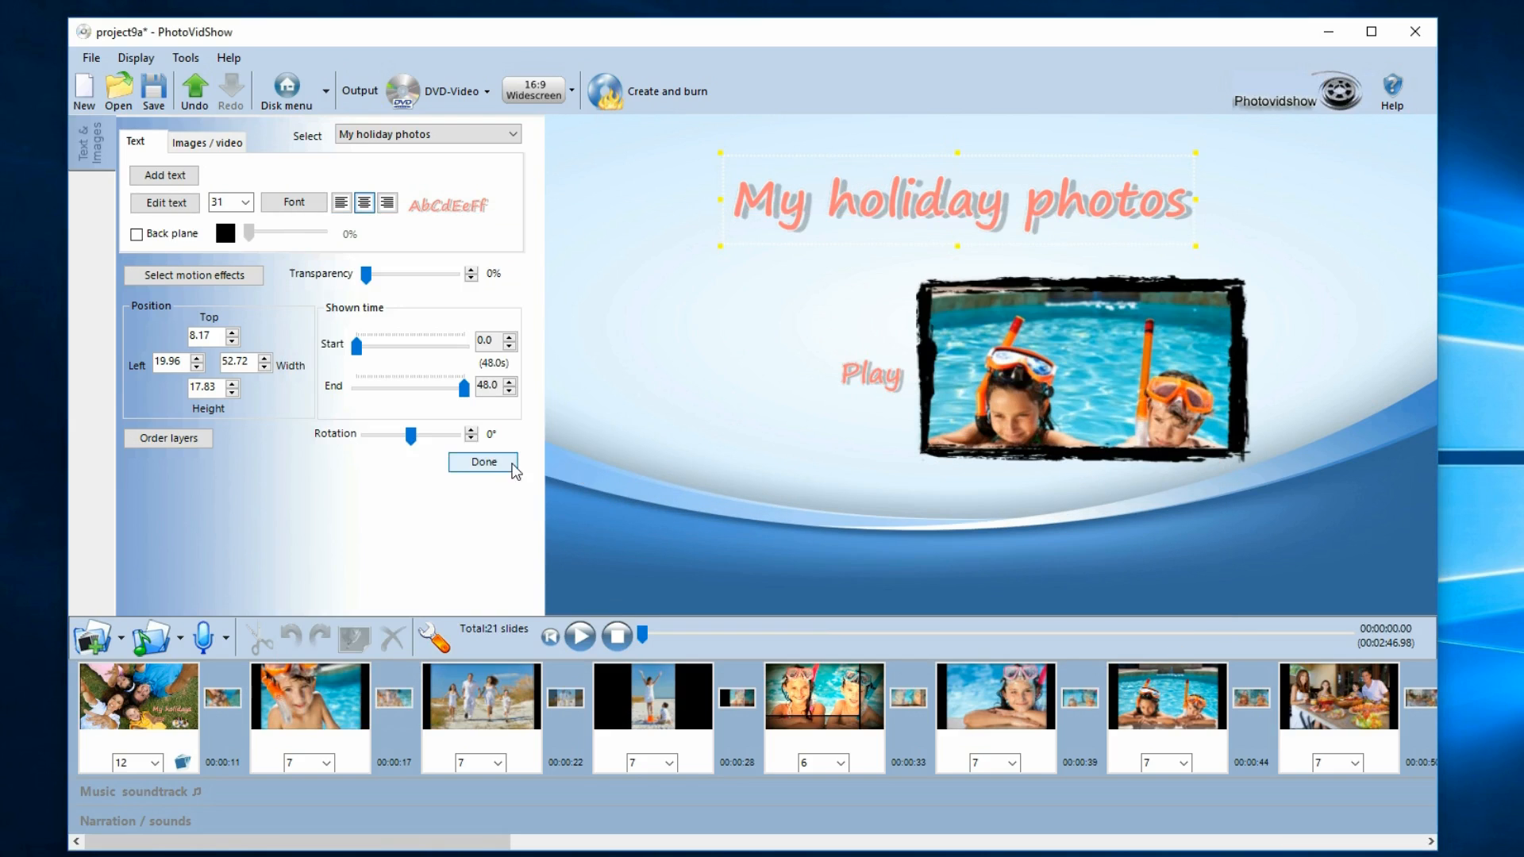
Step: Finish editing the menu layout, preview the disk menu with its animated title, and close the preview
{"action": "left_click", "coordinate": [290, 88]}
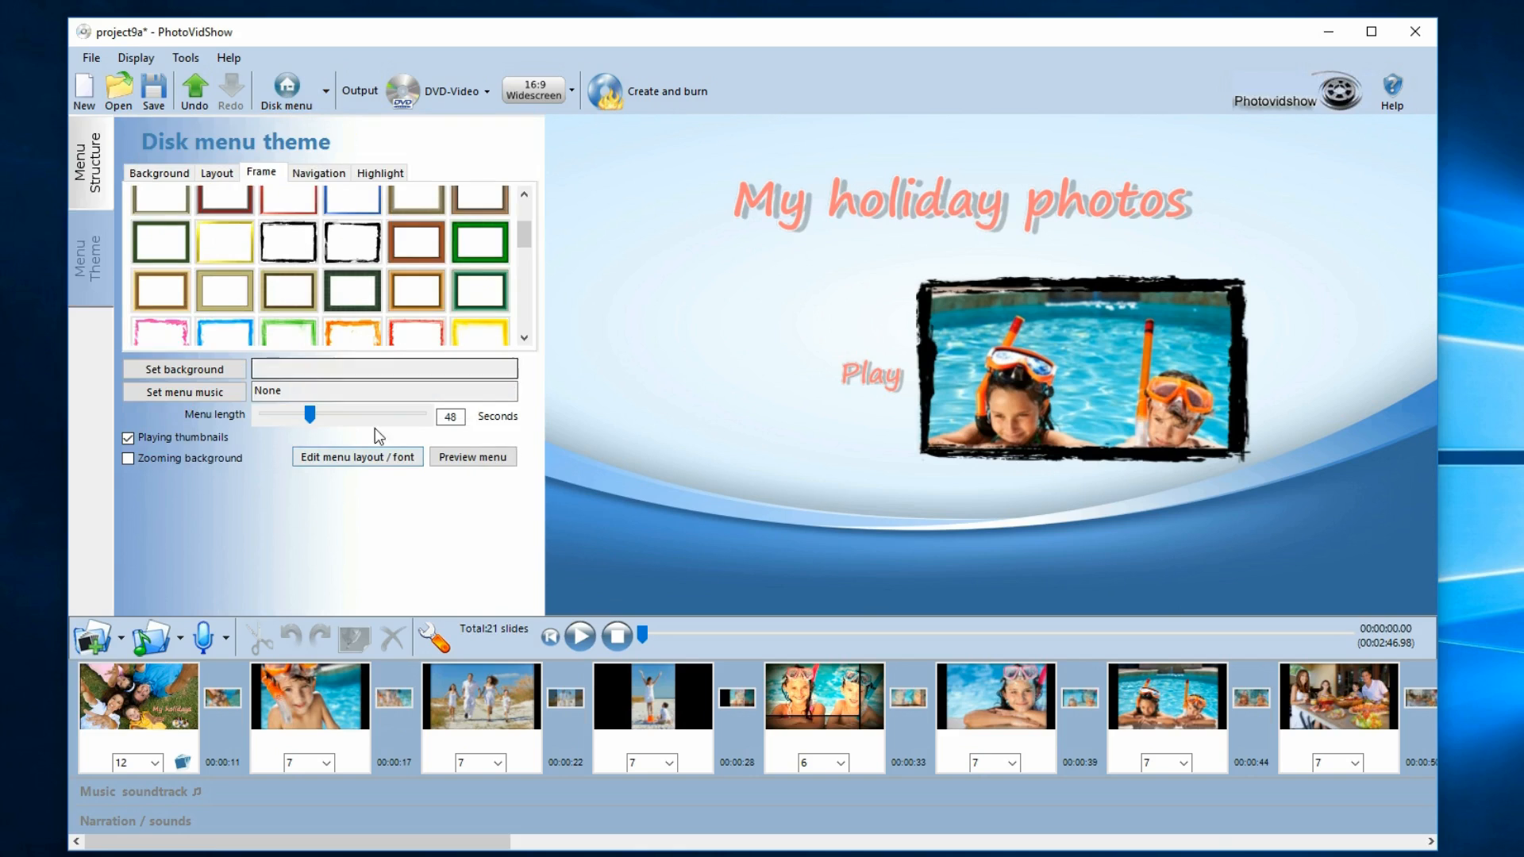
{"action": "left_click", "coordinate": [473, 459]}
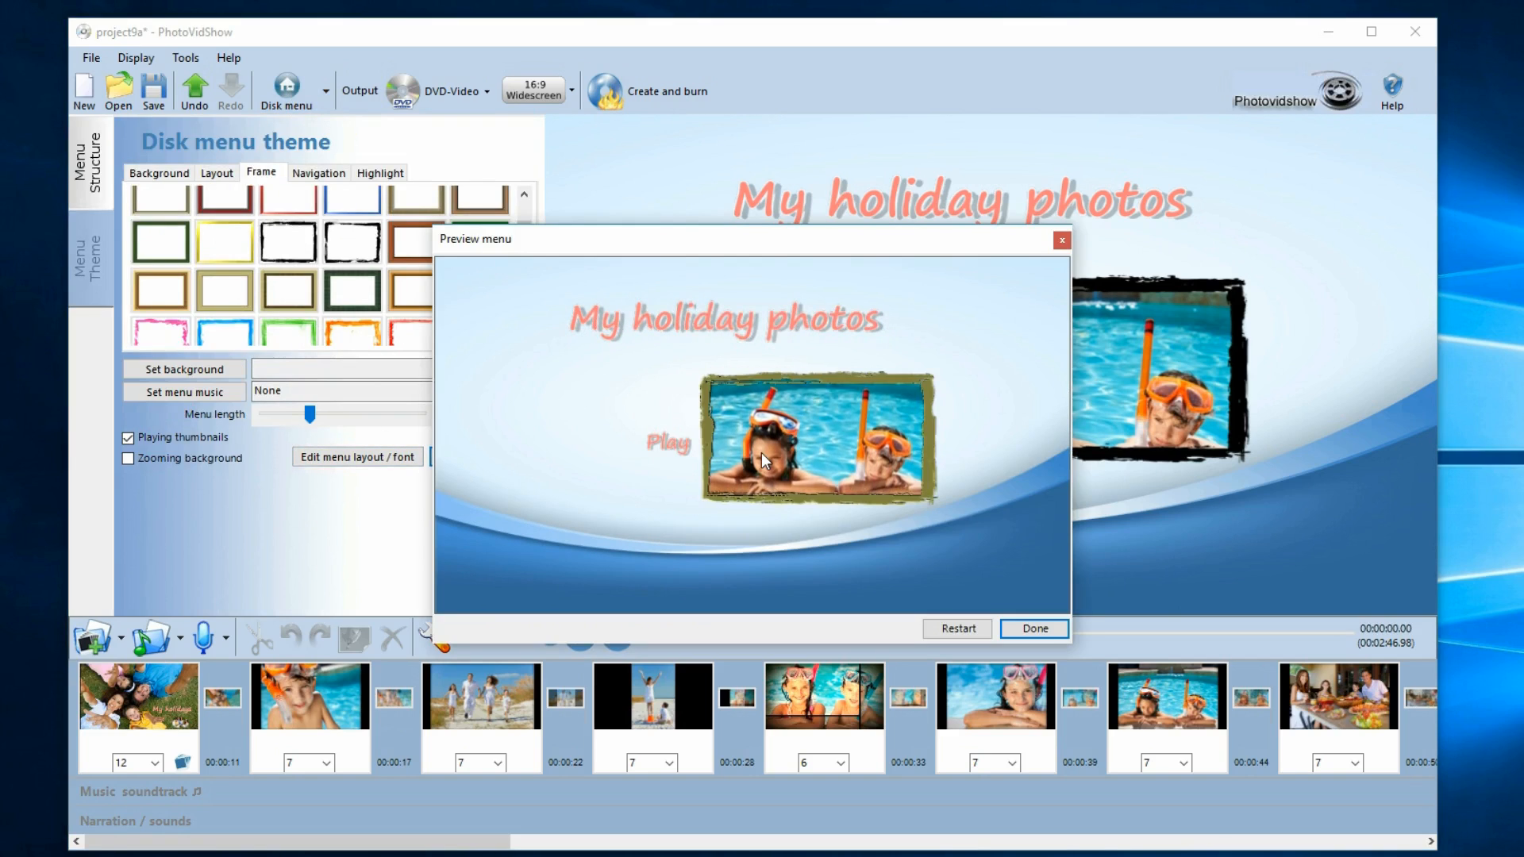
{"action": "left_click", "coordinate": [1032, 629]}
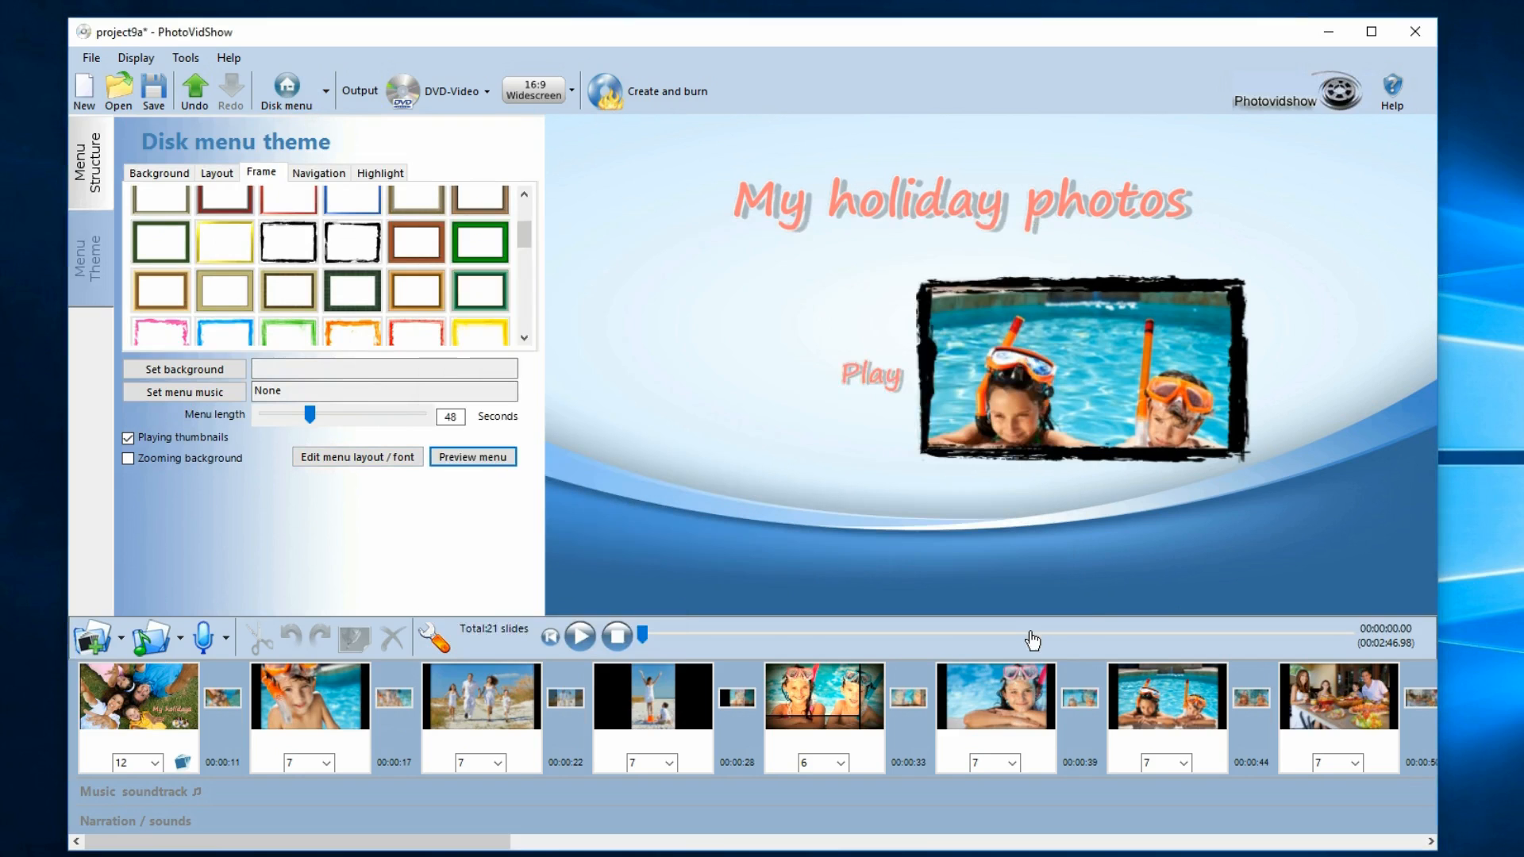
Step: Open the first slide's text and images for editing and select the "My holidays" text
{"action": "left_click", "coordinate": [172, 699]}
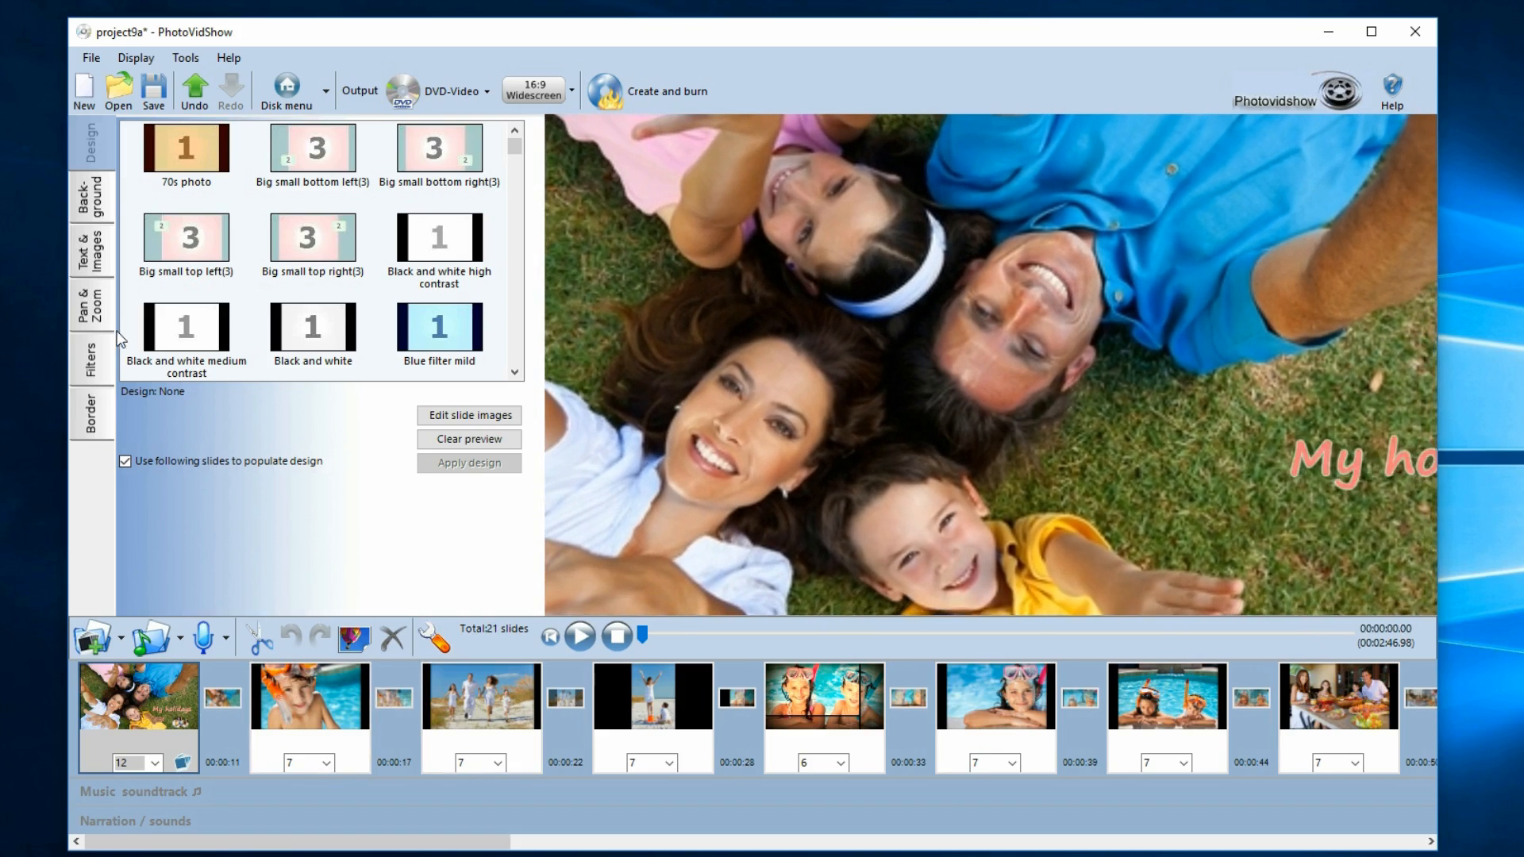
{"action": "left_click", "coordinate": [90, 249]}
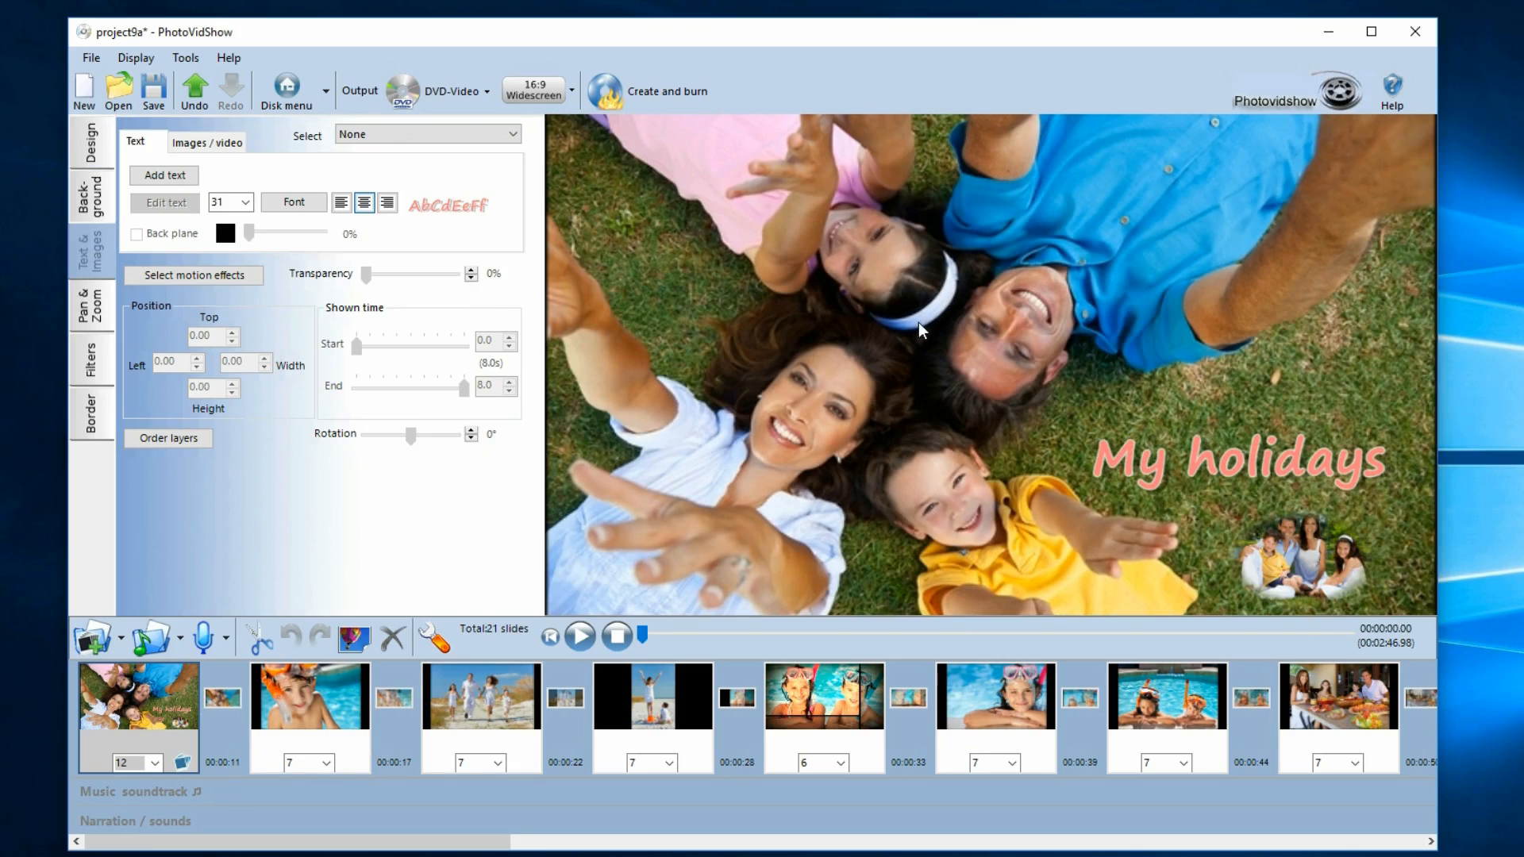
{"action": "left_click", "coordinate": [1109, 455]}
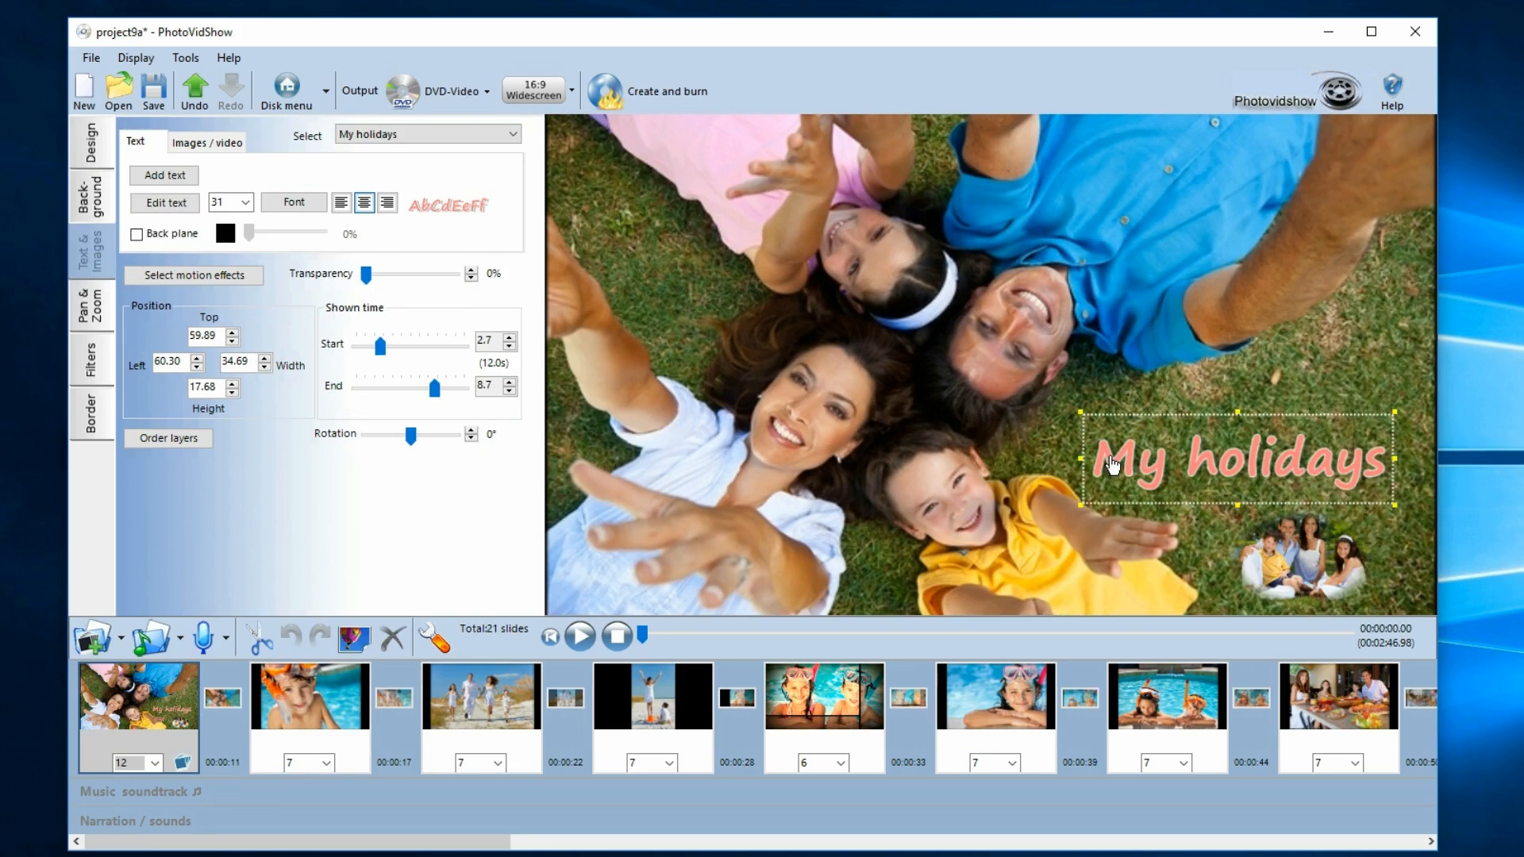
{"action": "left_click", "coordinate": [1284, 546]}
{"action": "left_click", "coordinate": [1233, 459]}
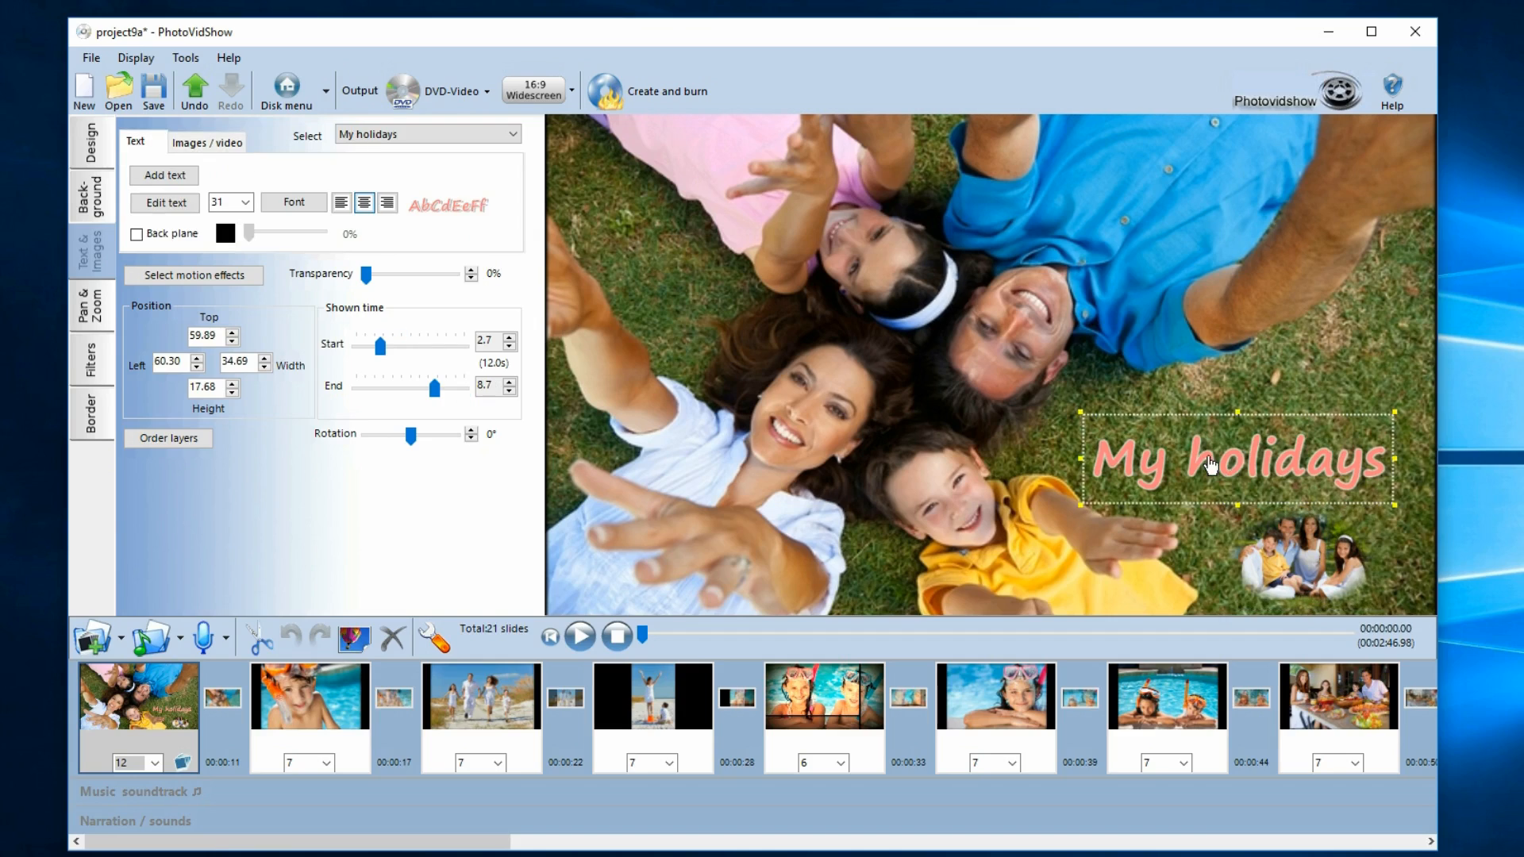